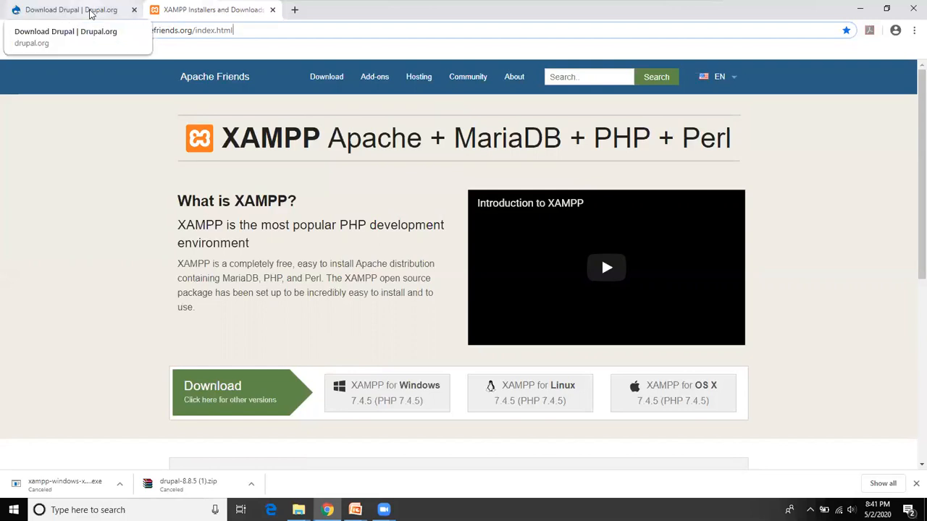
Step: Download the Drupal zip package from the drupal.org download page
left_click(91, 13)
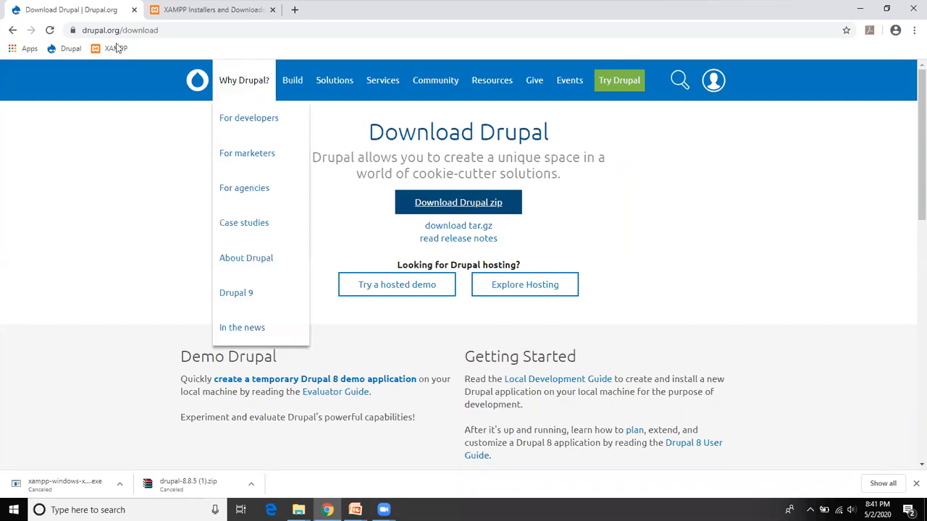
left_click(170, 33)
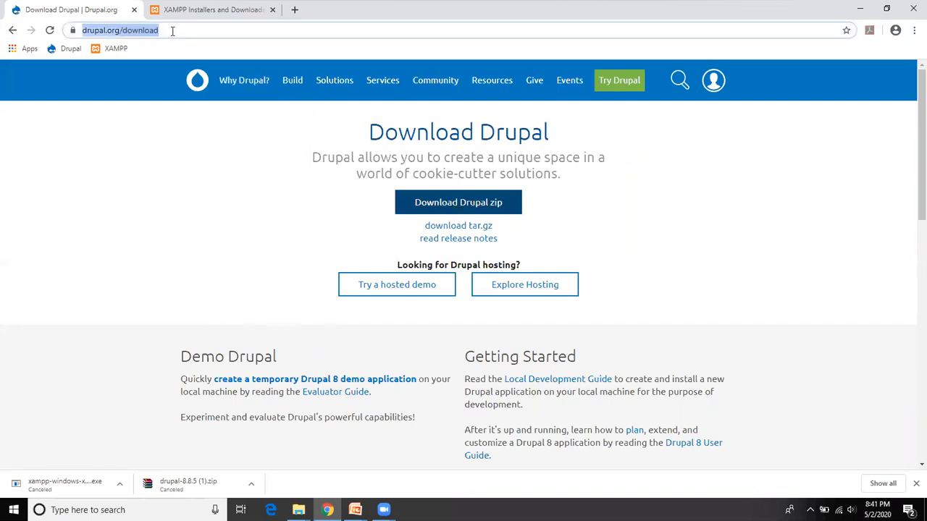
left_click(94, 31)
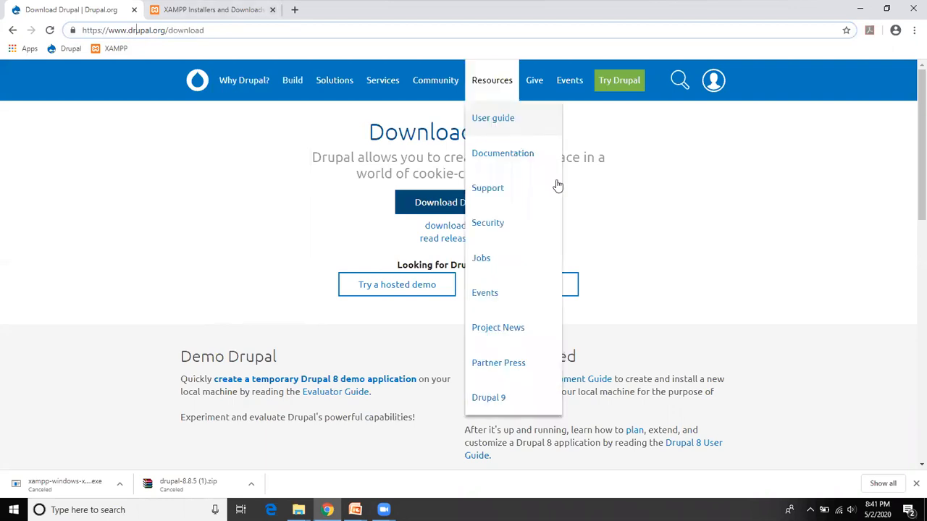
mouse_move(633, 88)
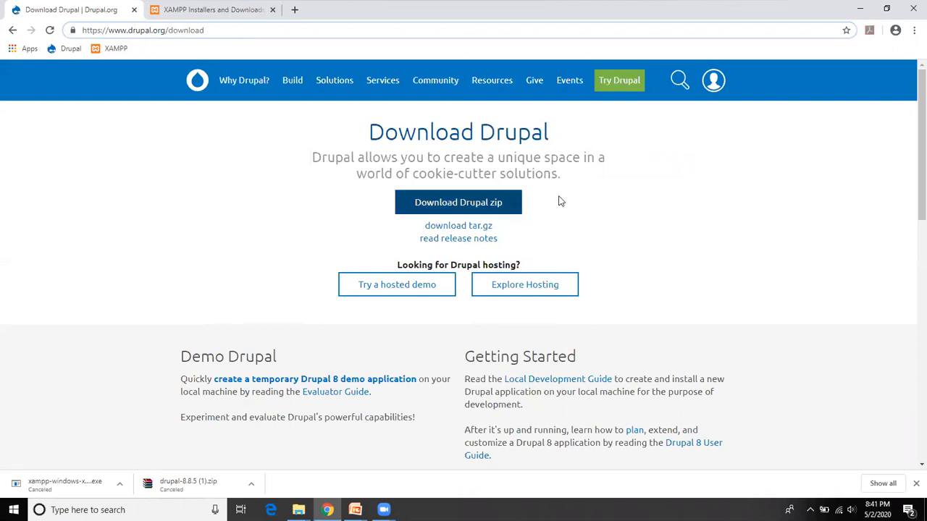
left_click(464, 202)
Step: Open the 'Are you ready for Drupal 9?' page from the Resources menu
mouse_move(263, 69)
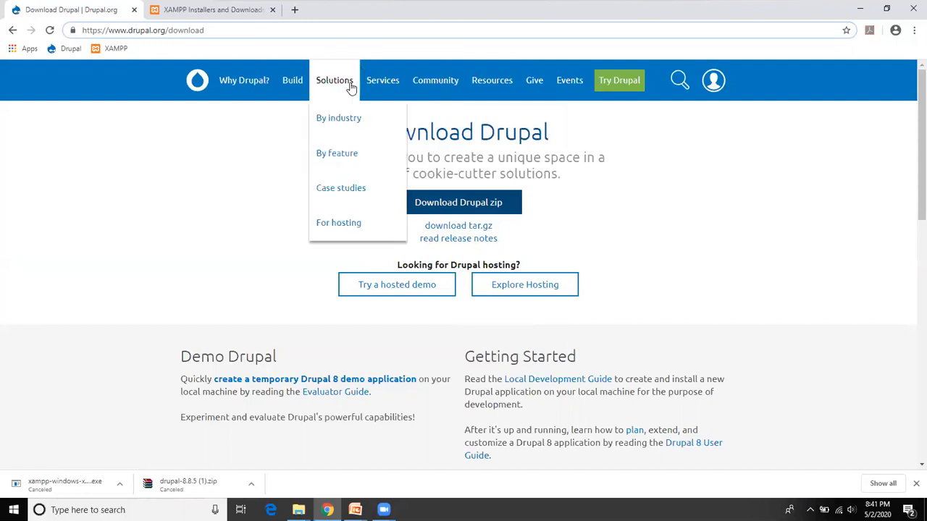
mouse_move(304, 82)
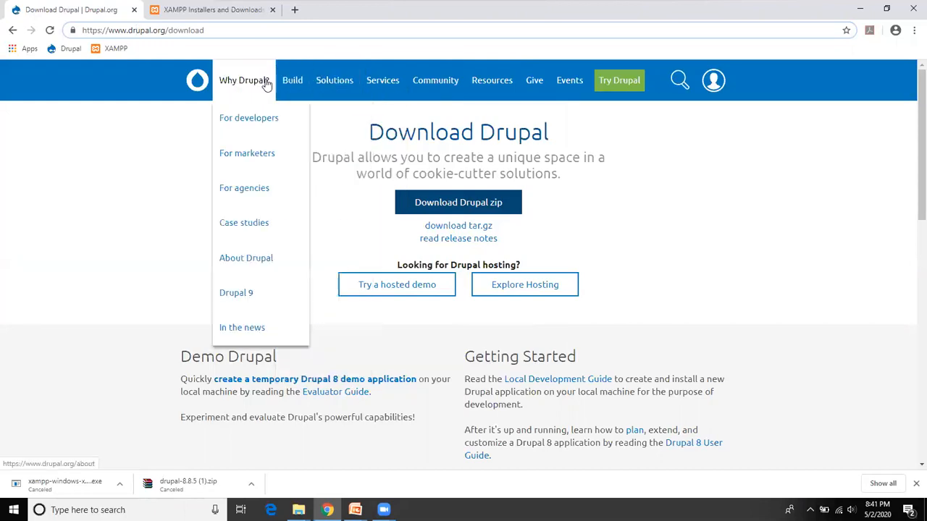
left_click(281, 294)
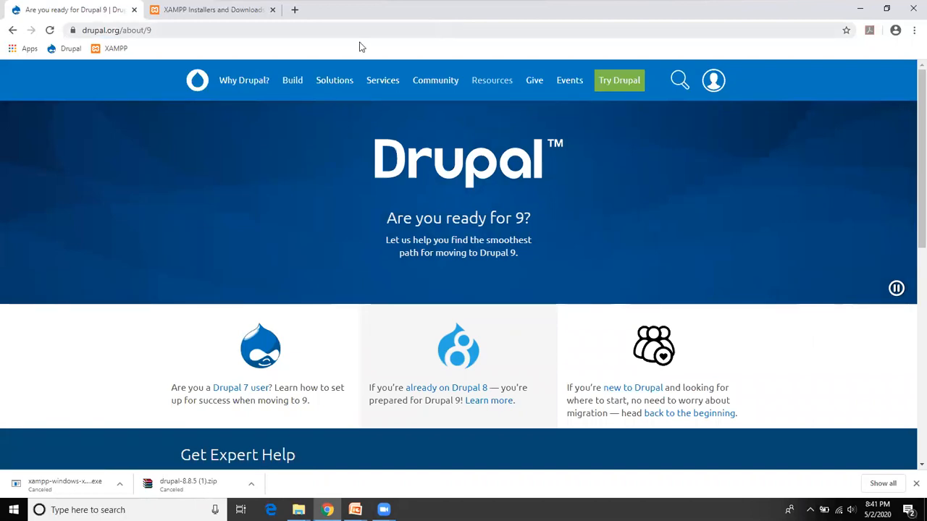
Step: Inspect the extracted drupal-8.8.5 folder in Downloads, then launch the XAMPP 7.4.3 installer
mouse_move(299, 510)
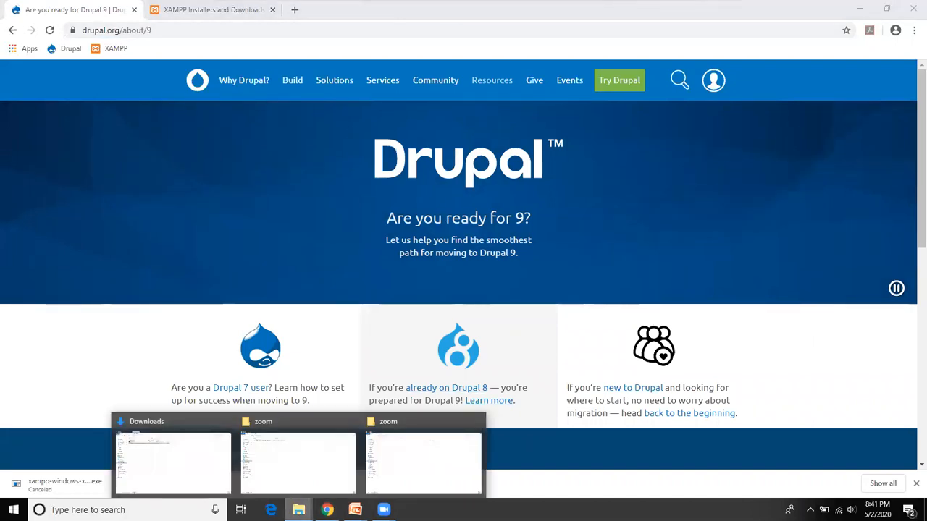
left_click(192, 459)
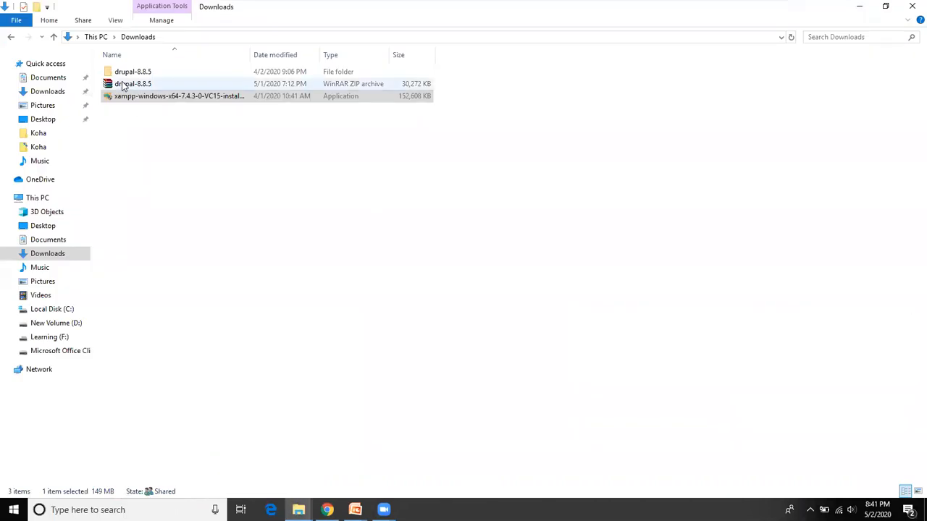
left_click(142, 99)
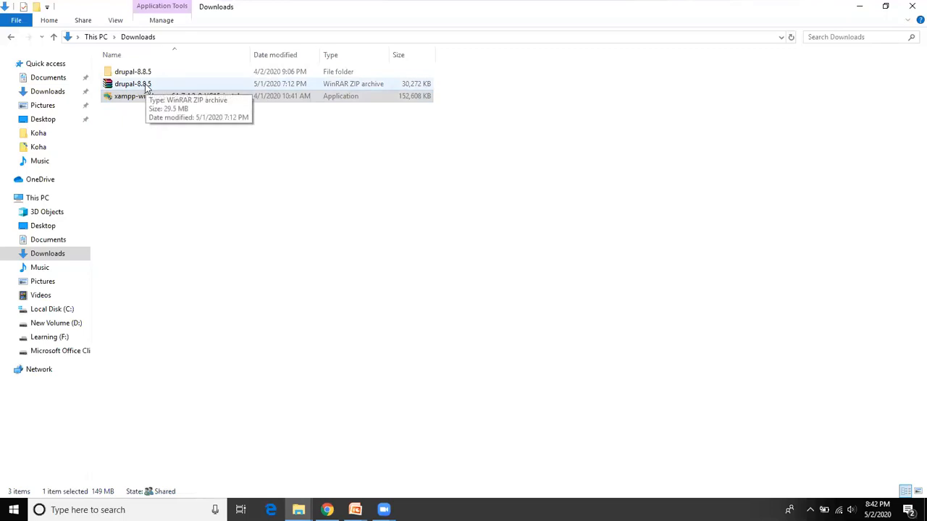
left_click(147, 88)
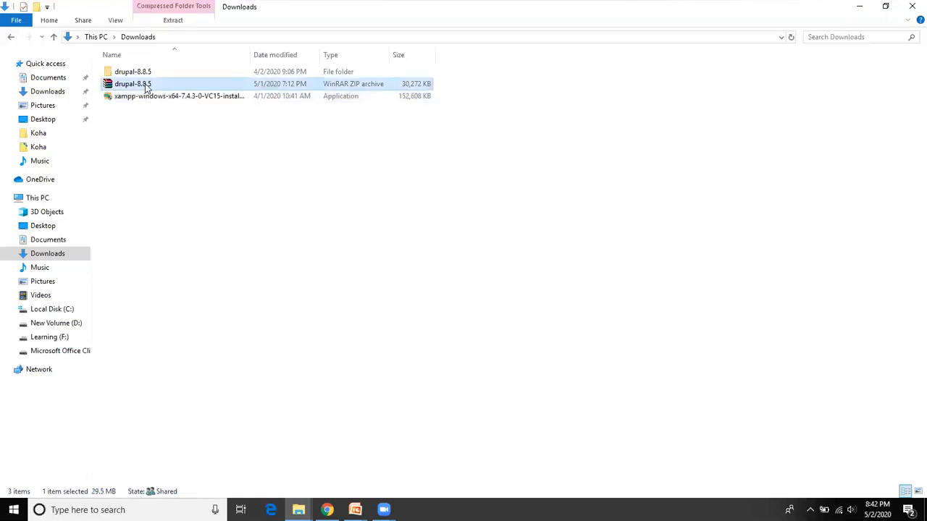
right_click(147, 87)
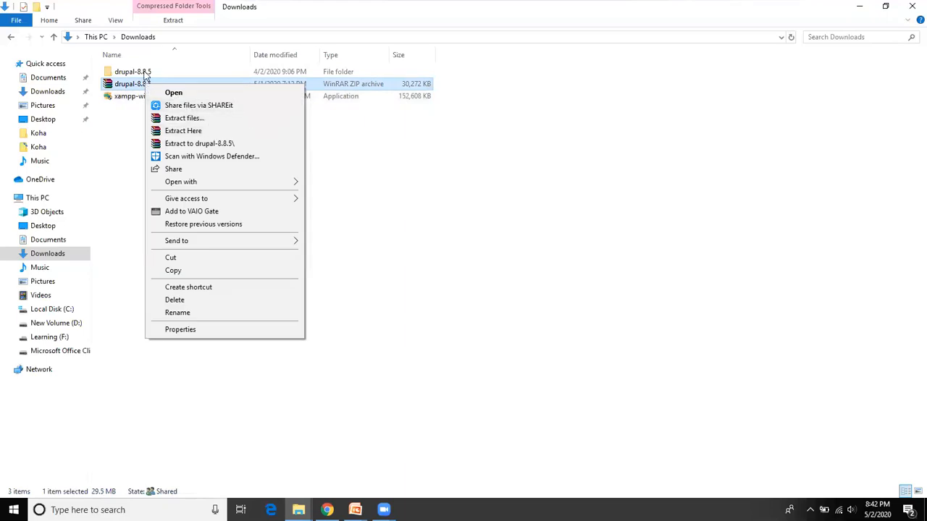
left_click(147, 75)
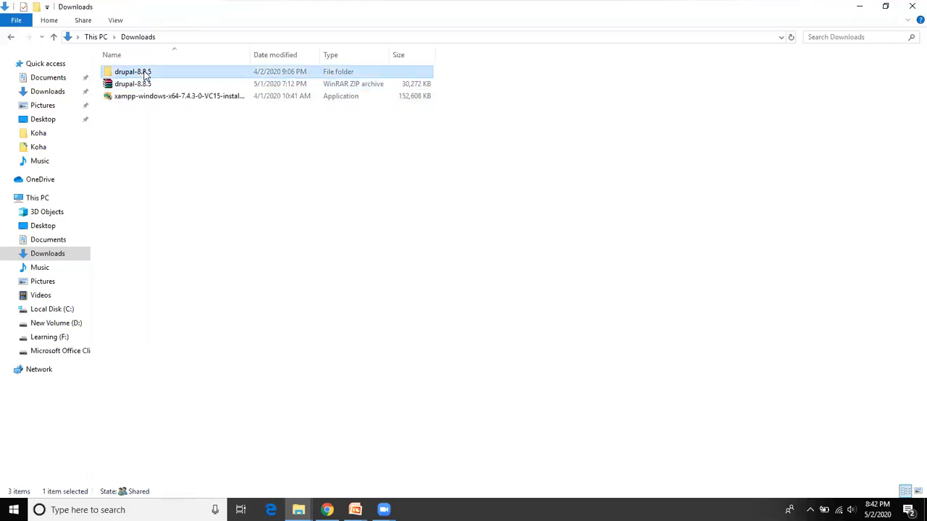
double_click(147, 73)
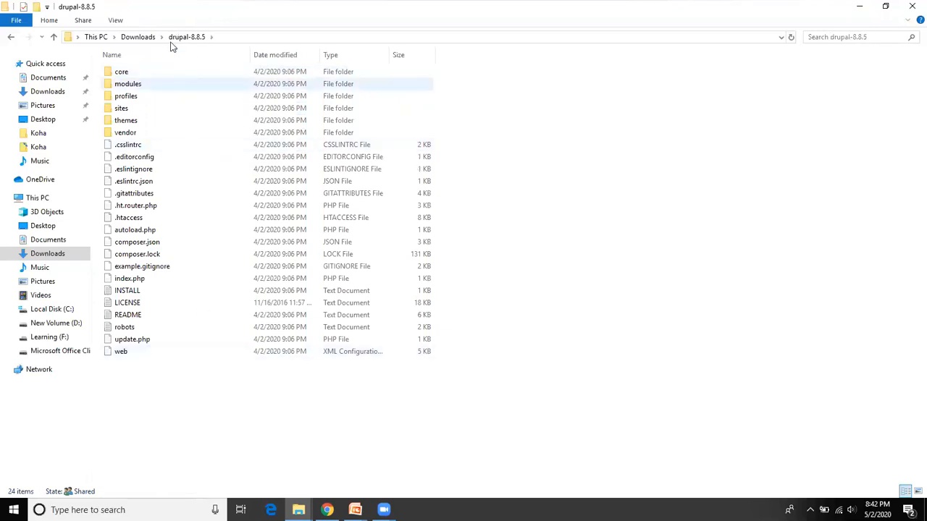
left_click(147, 38)
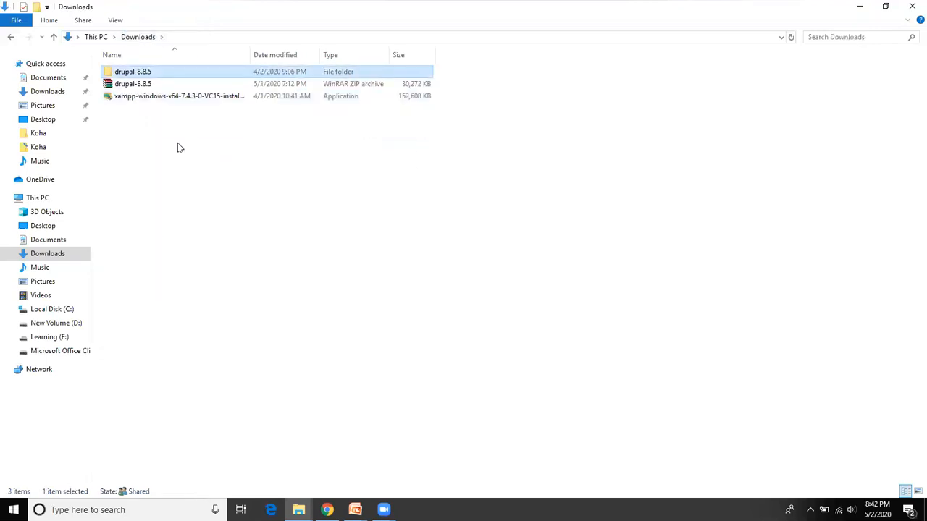
left_click(165, 100)
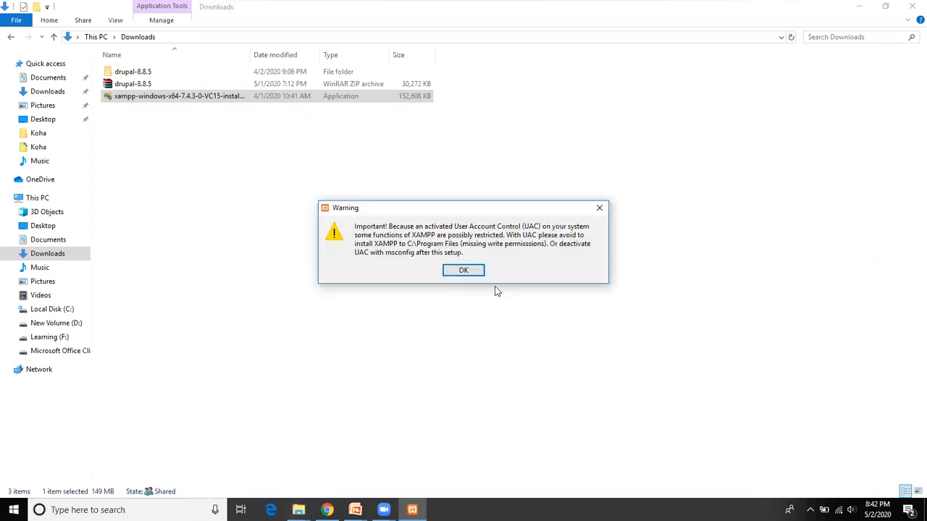
Step: Advance XAMPP Setup past the welcome and component pages with C:\xampp as the install folder
left_click(464, 269)
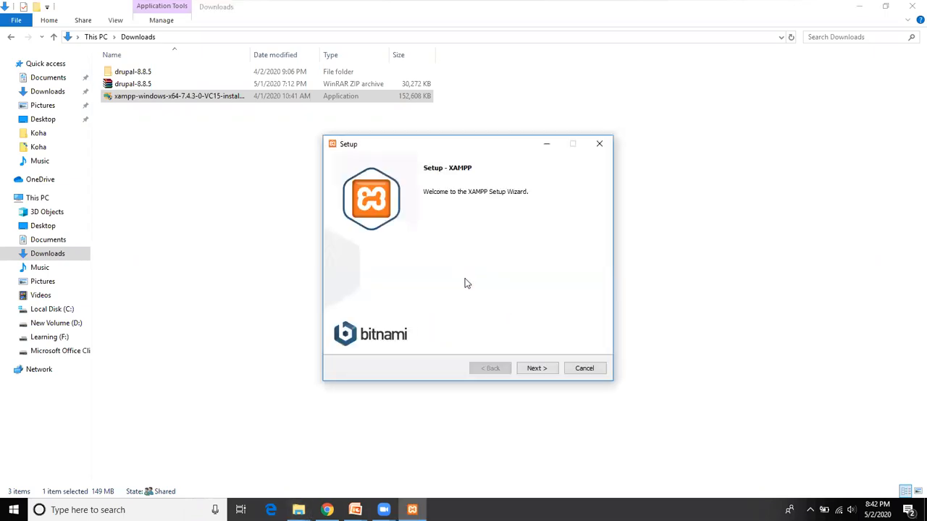
left_click(550, 370)
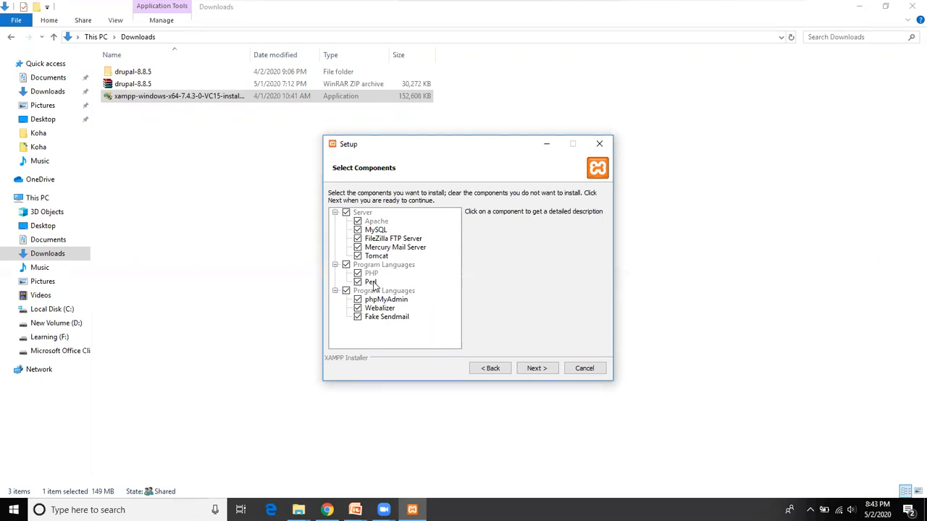
left_click(536, 368)
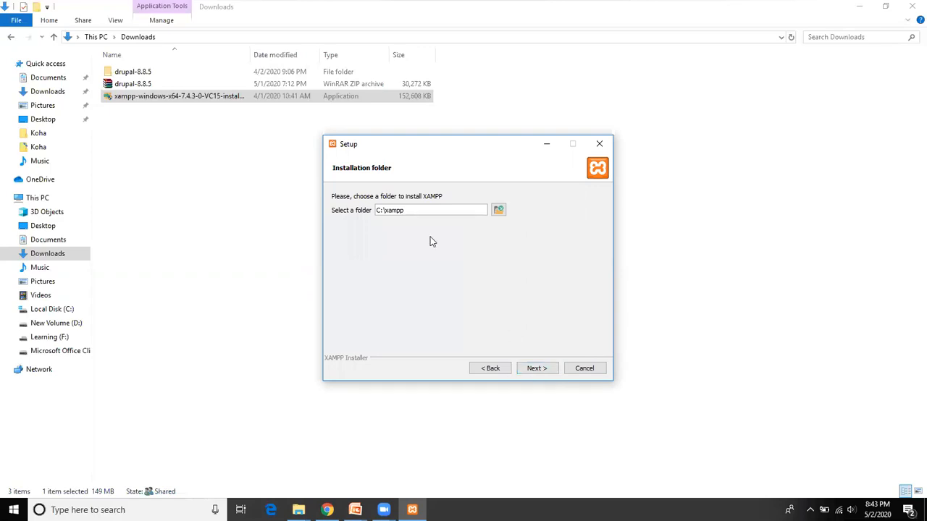
left_click_drag(417, 210, 245, 201)
left_click(384, 211)
left_click(536, 369)
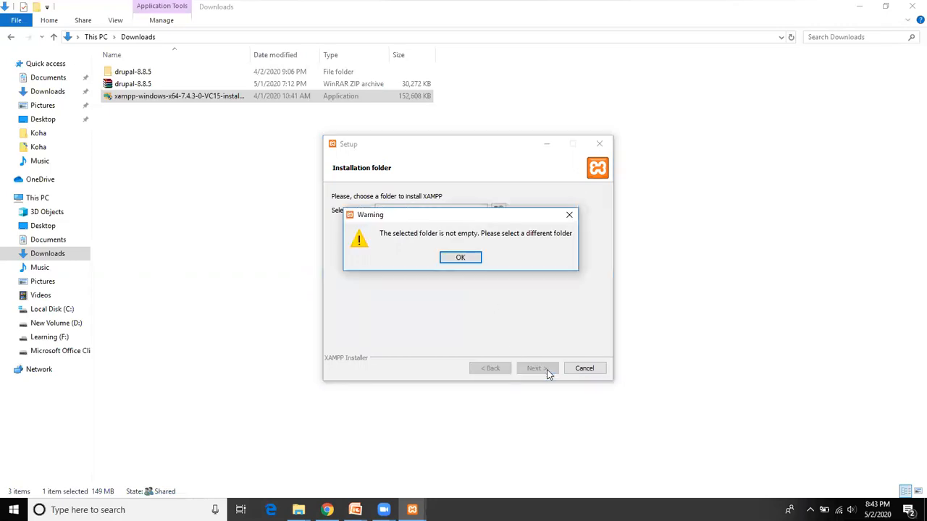
Step: Dismiss the folder-not-empty warning and abort the XAMPP installation
left_click(464, 258)
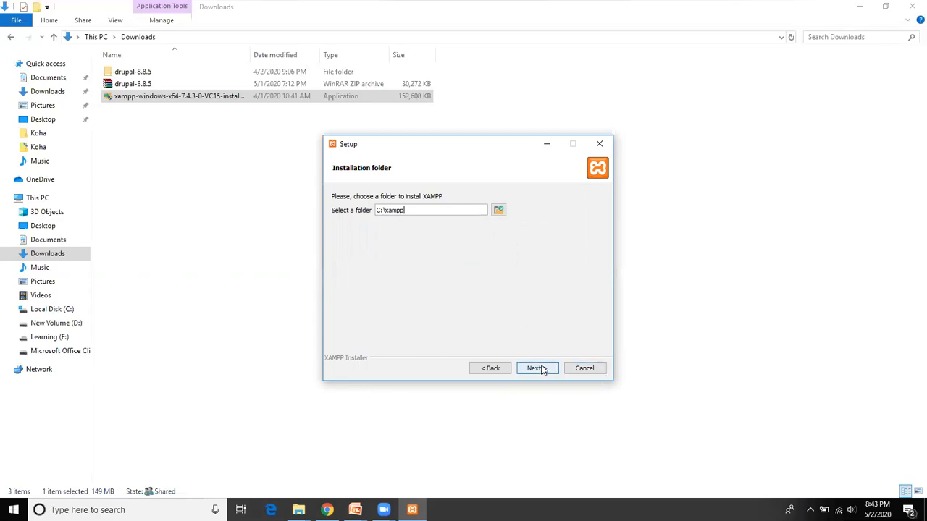
left_click(601, 371)
left_click(449, 259)
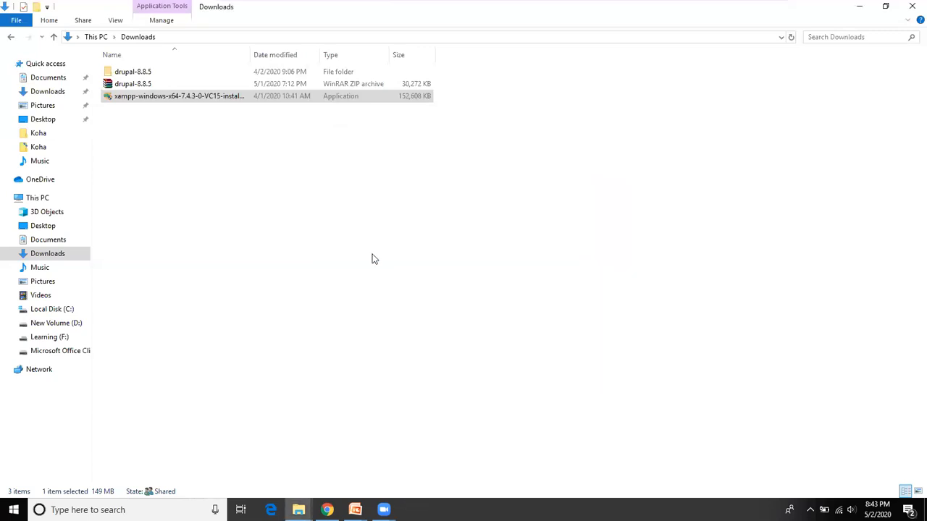
Step: Make a folder named demodrupal in C:\xampp\htdocs and open it
left_click(52, 309)
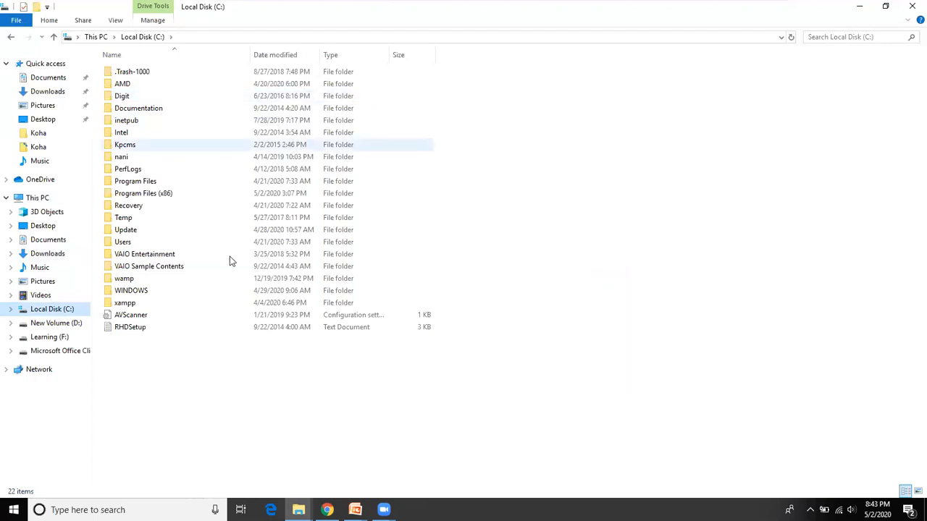
double_click(160, 305)
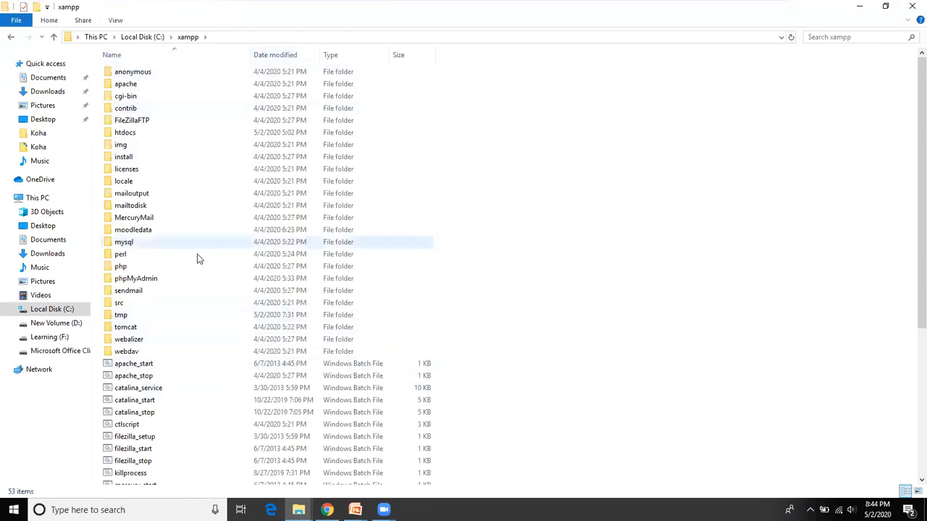
double_click(144, 132)
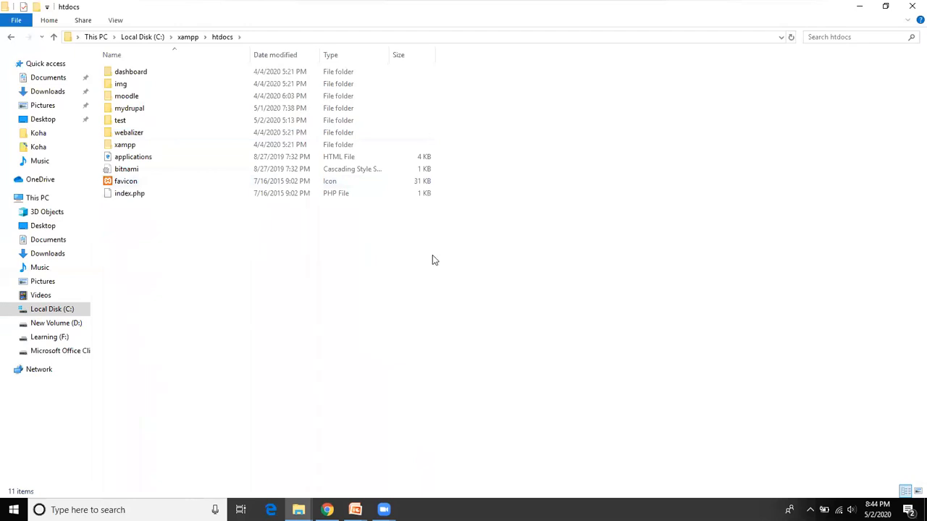
left_click(40, 8)
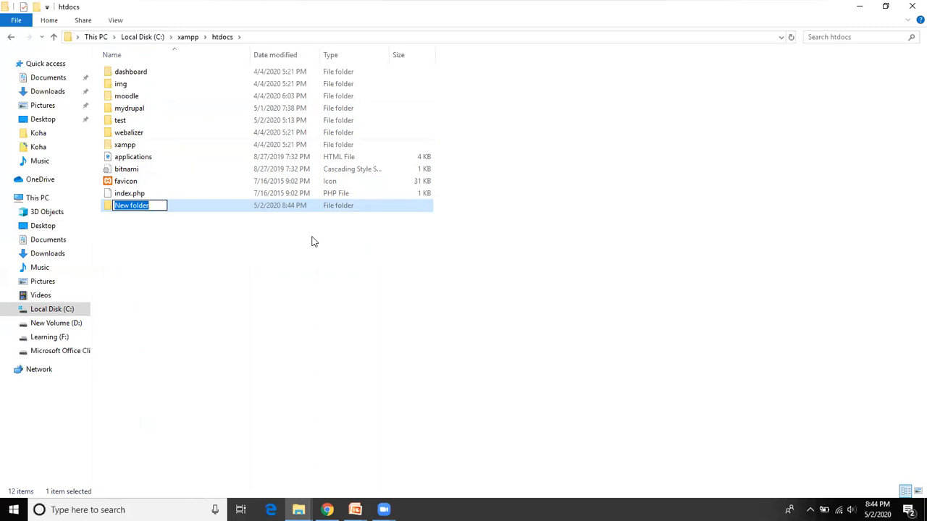
type("d")
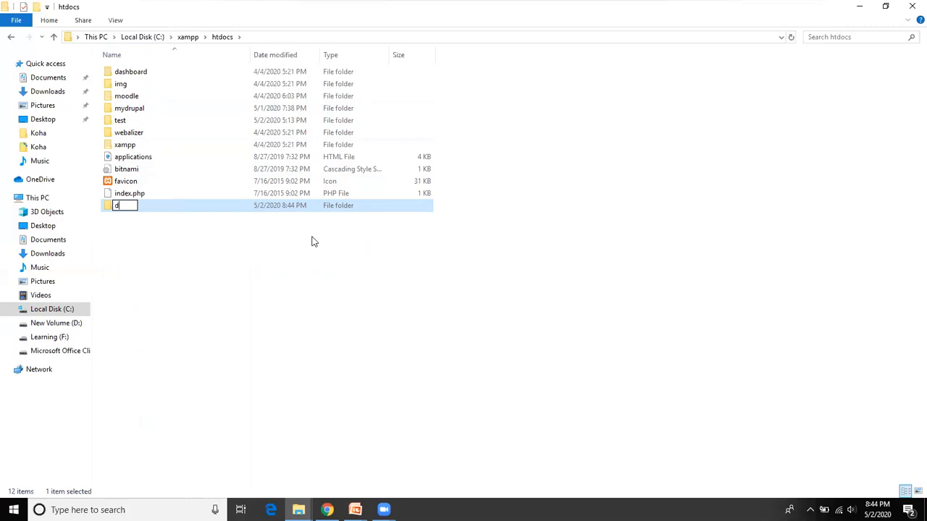
type("emodrupal")
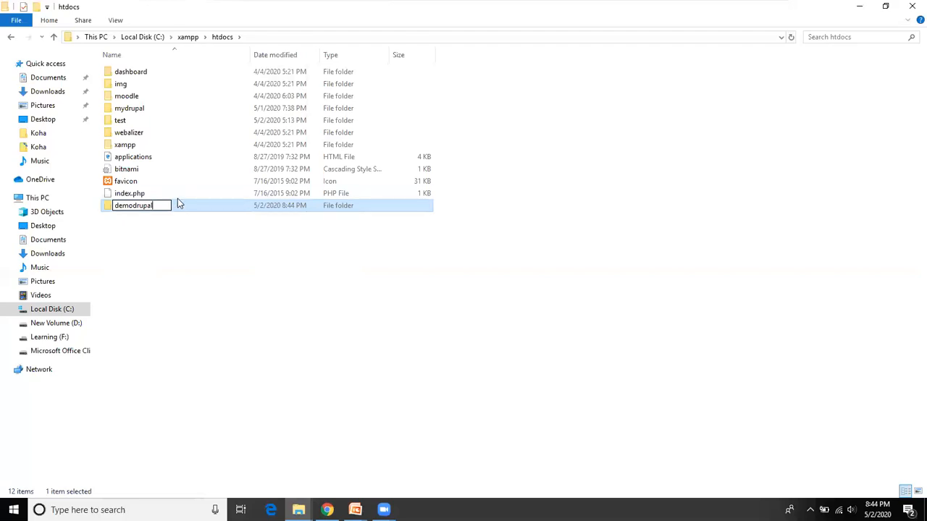
left_click(183, 224)
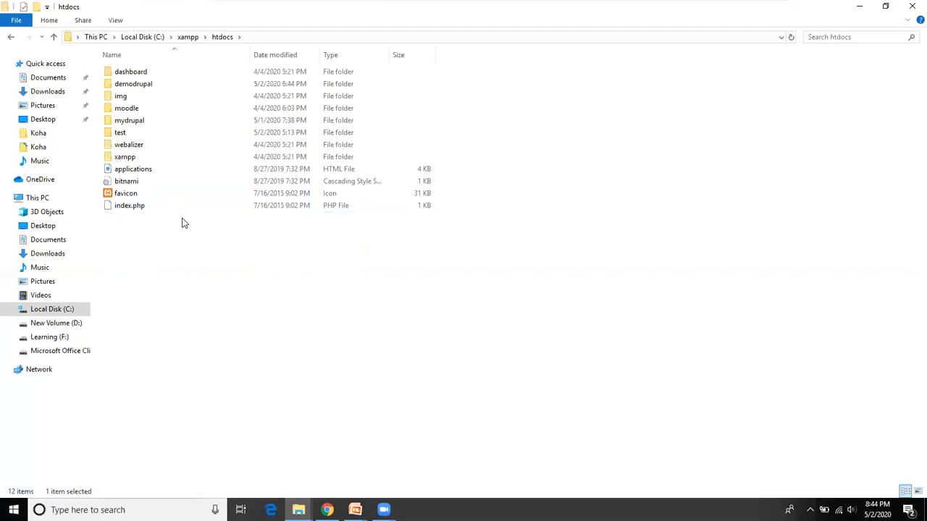
left_click(154, 87)
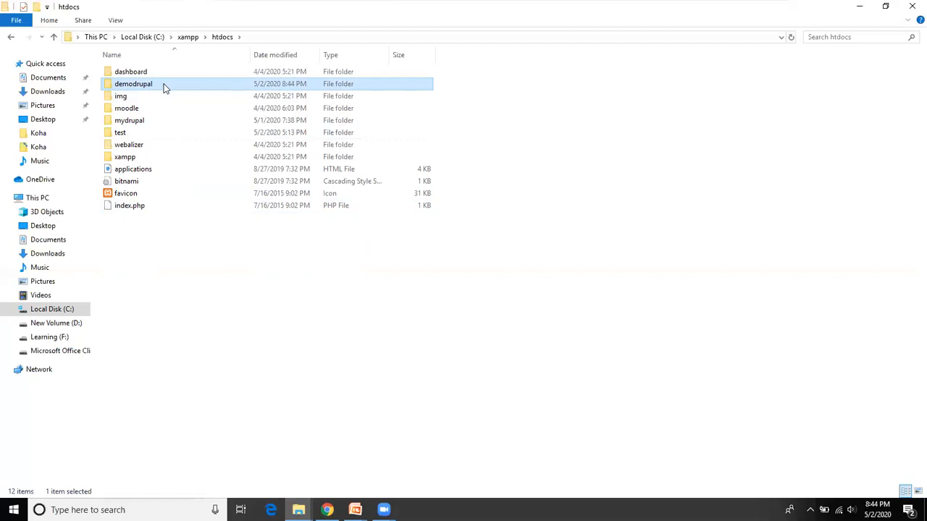
double_click(165, 88)
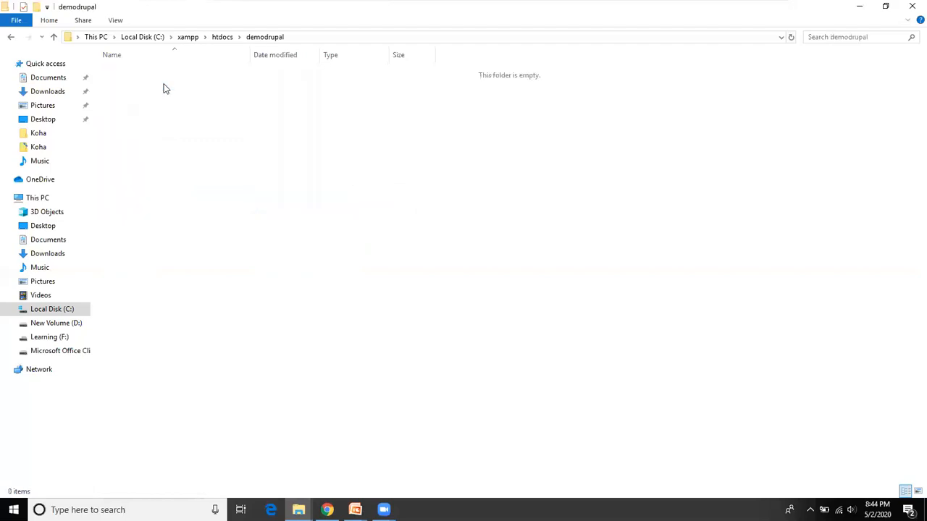
Step: Select and copy all files in the Downloads drupal-8.8.5 folder
left_click(70, 254)
left_click(134, 75)
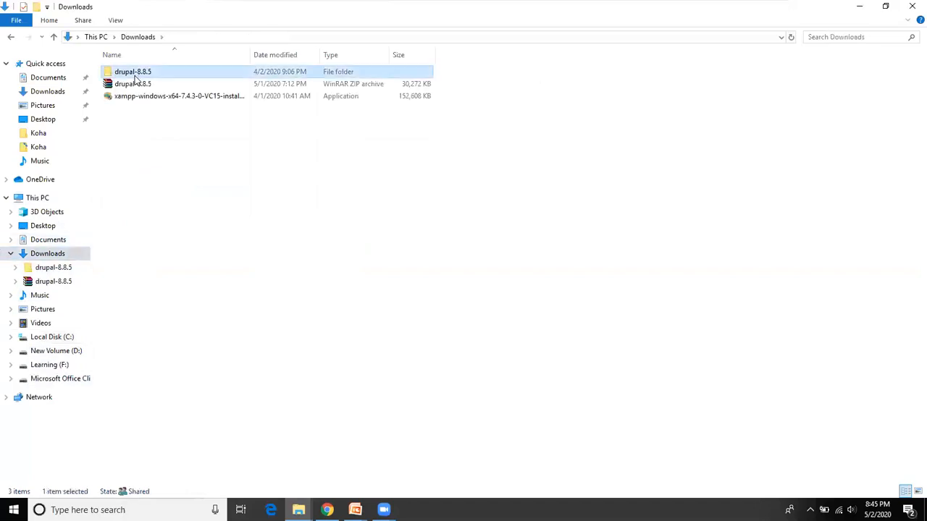
double_click(135, 76)
left_click(141, 85)
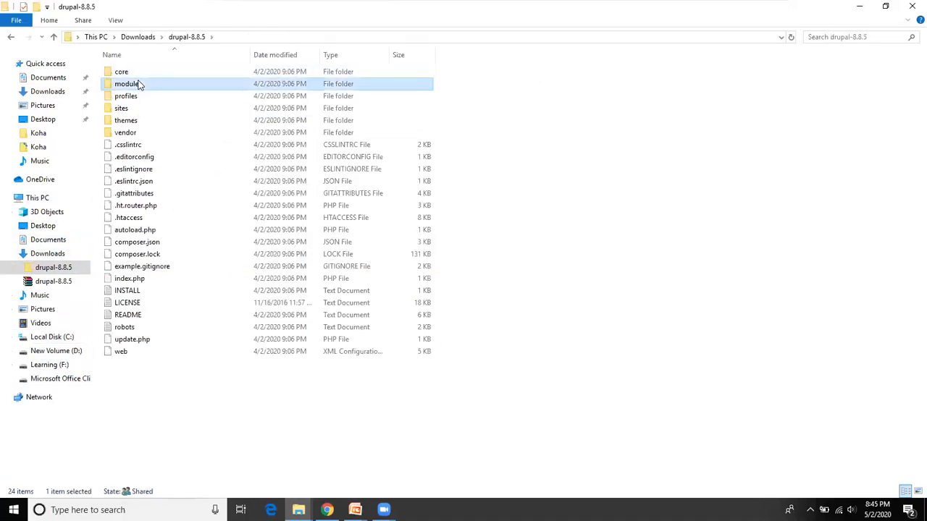
key("ctrl+a")
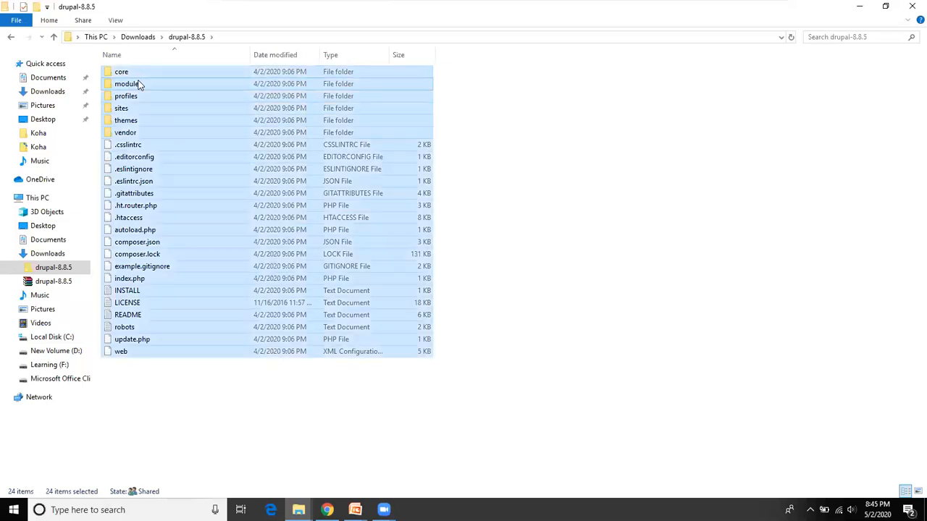
key("c")
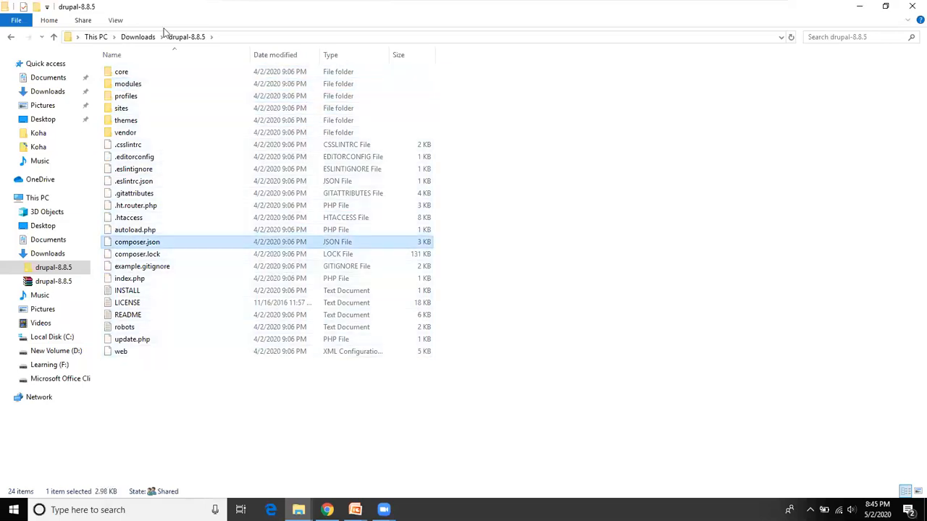
Step: Navigate to C:\xampp\htdocs and open the empty demodrupal folder
left_click(54, 338)
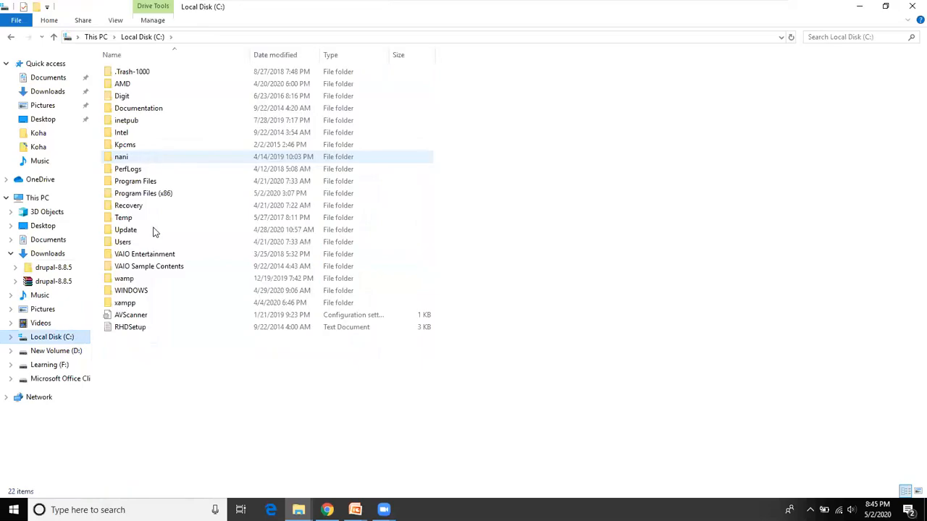
left_click(142, 303)
double_click(142, 302)
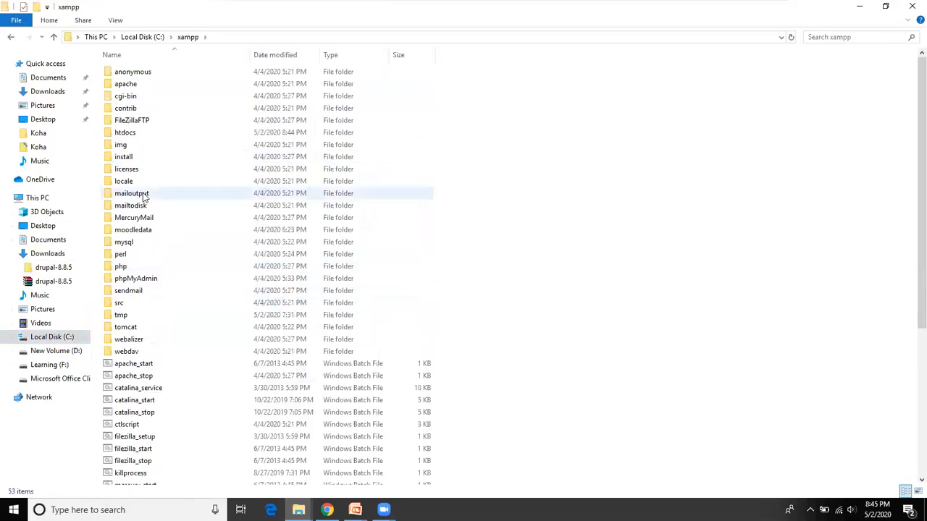
left_click(126, 135)
double_click(126, 136)
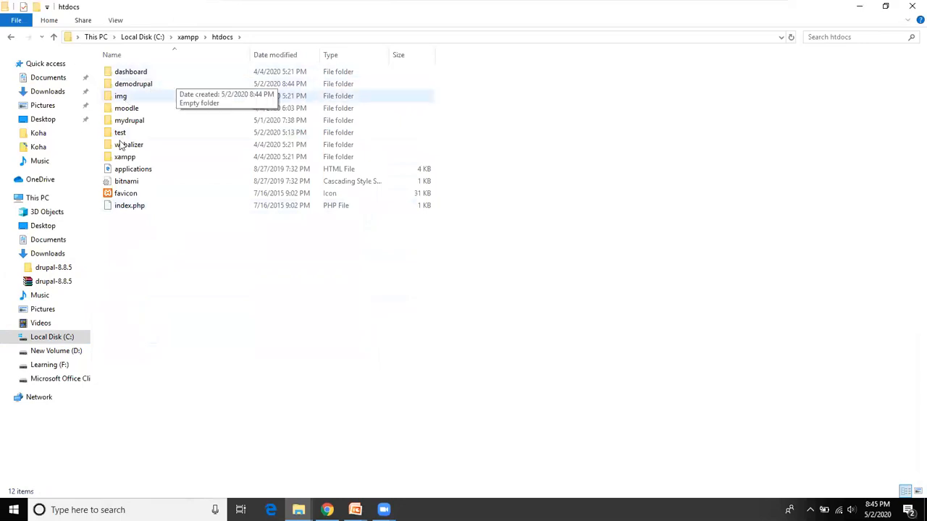
double_click(137, 85)
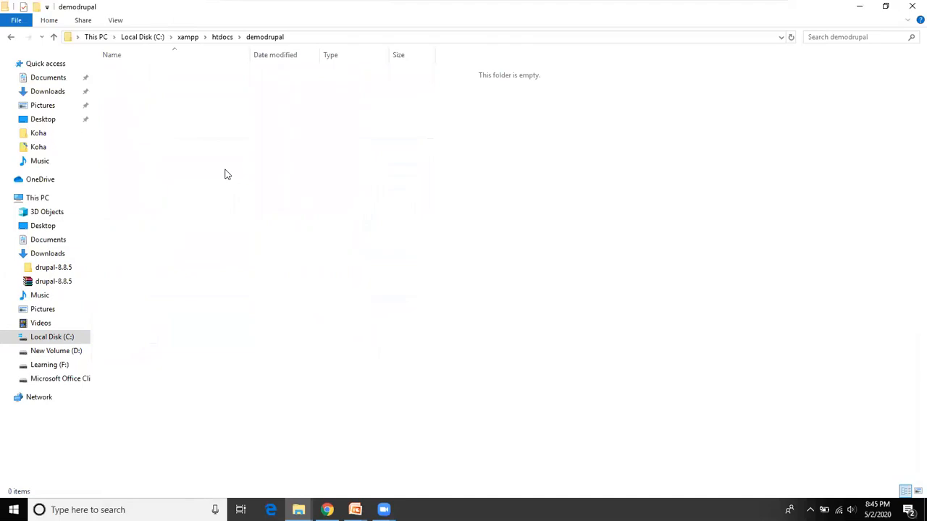
Step: Paste the Drupal files into demodrupal: 11 items including core, composer.json, index.php and web
key("ctrl+v")
key("ctrl+v")
key("ctrl+v")
key("ctrl+v")
key("ctrl+v")
key("ctrl+v")
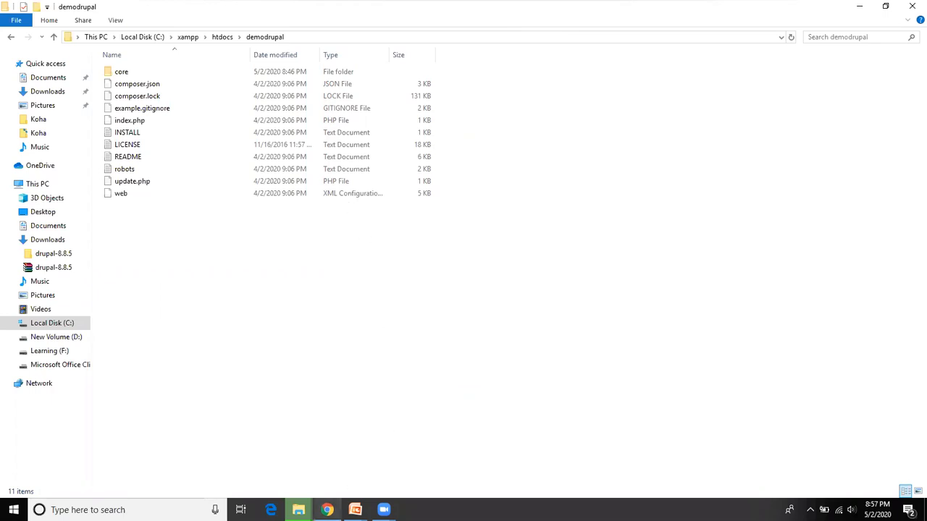
mouse_move(327, 510)
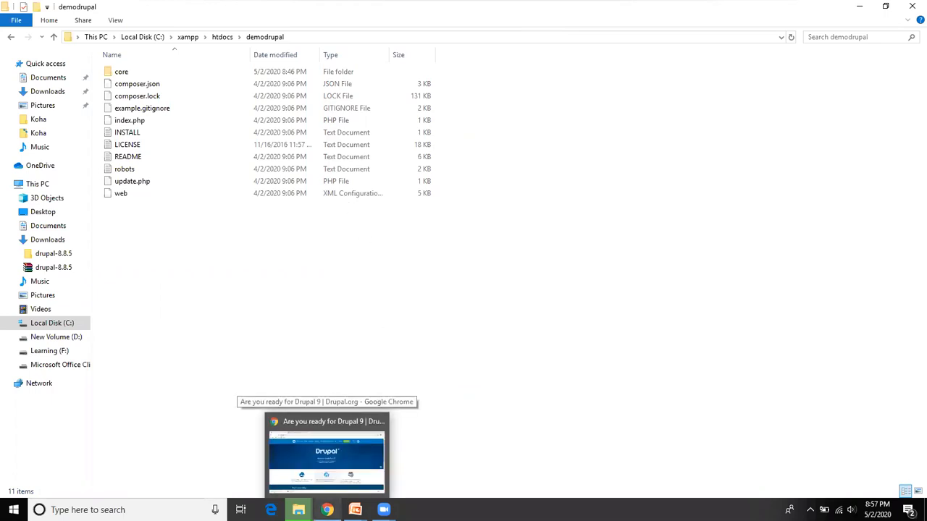
Step: Load localhost in a new Chrome tab to show the XAMPP 7.4.3 welcome dashboard
left_click(360, 478)
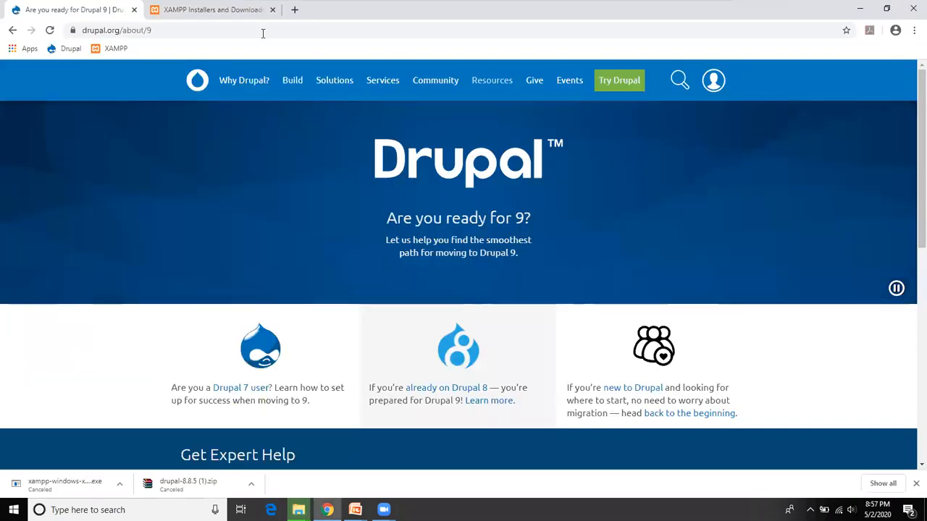
left_click(259, 11)
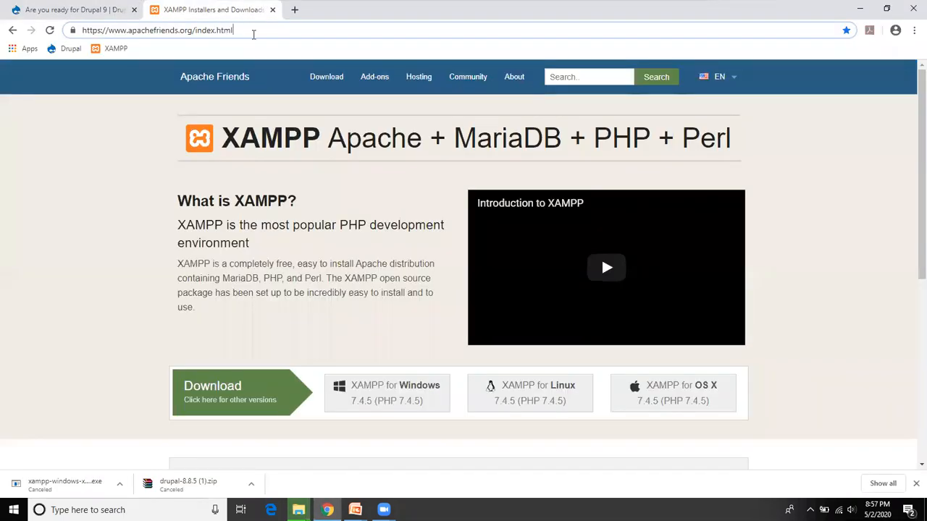
left_click(294, 9)
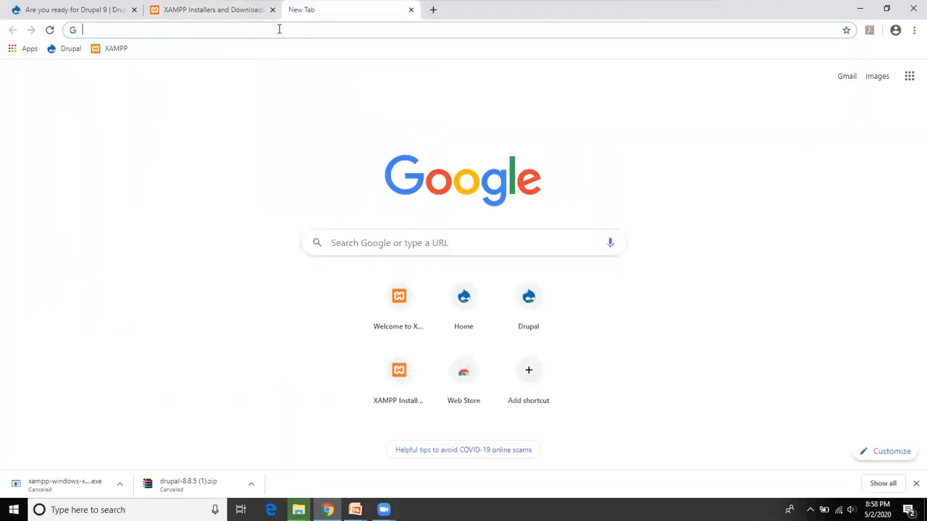
type("loca")
key("Return")
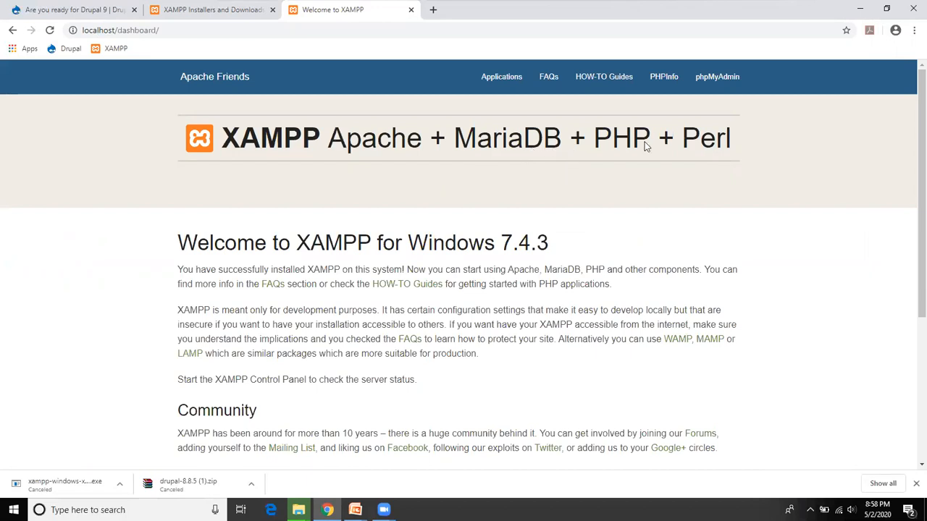
Step: Close Chrome's downloads bar and open phpMyAdmin from the XAMPP dashboard
left_click(721, 95)
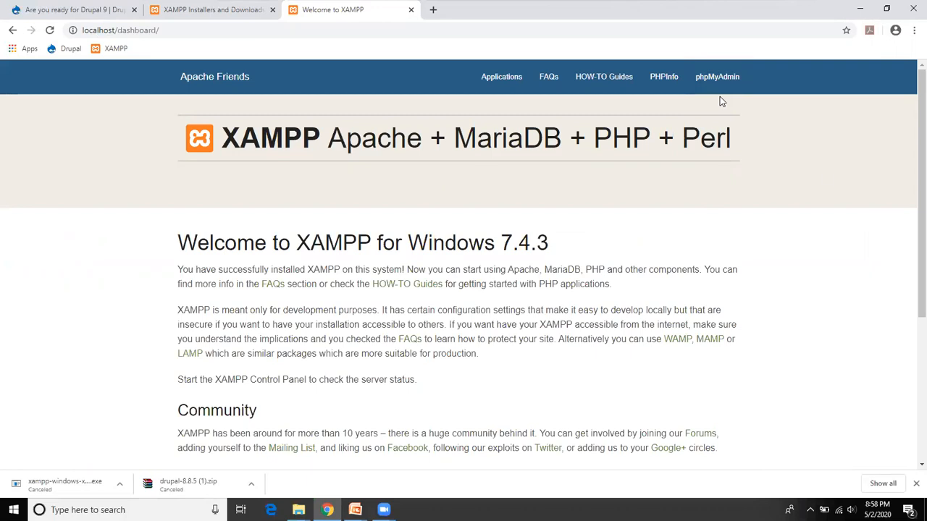
left_click(913, 484)
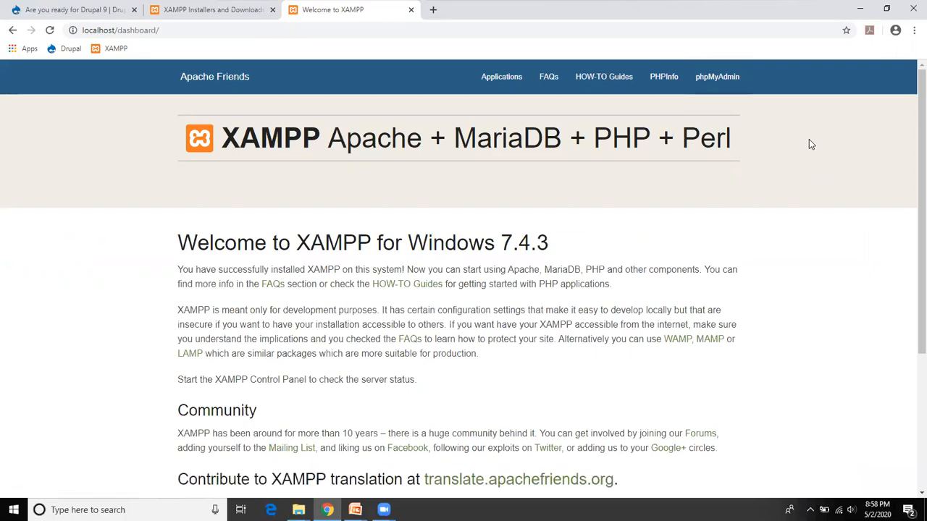
left_click(725, 88)
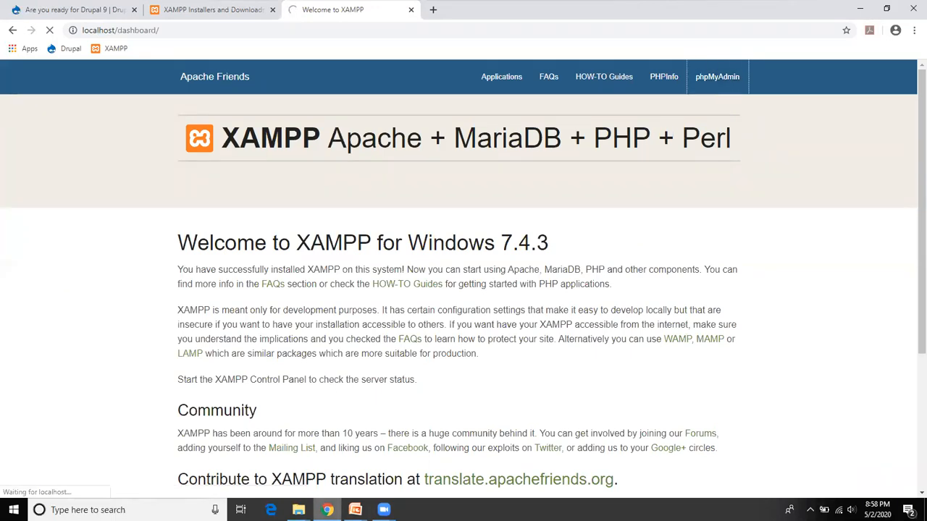
Step: Close the two zoom folder windows and return to Chrome showing phpMyAdmin
left_click(298, 510)
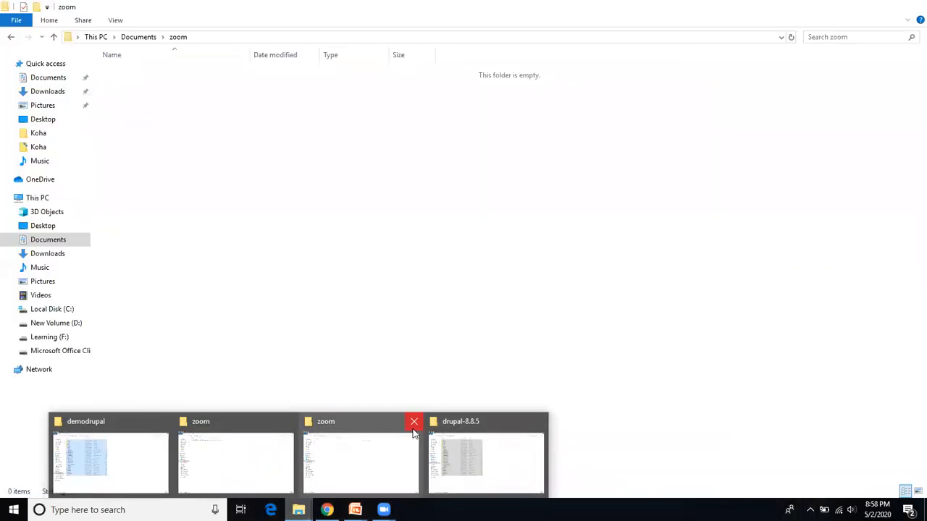
left_click(413, 426)
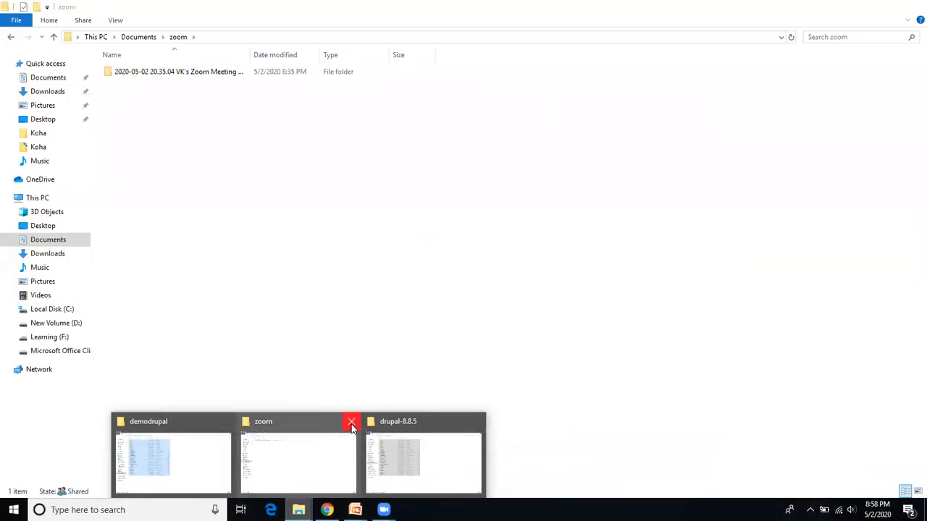
left_click(353, 423)
left_click(360, 452)
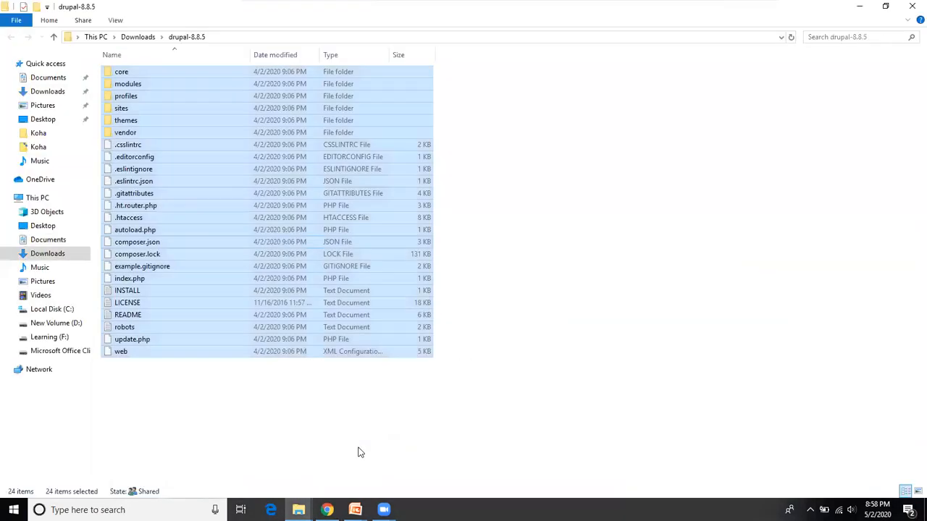
left_click(351, 407)
left_click(332, 506)
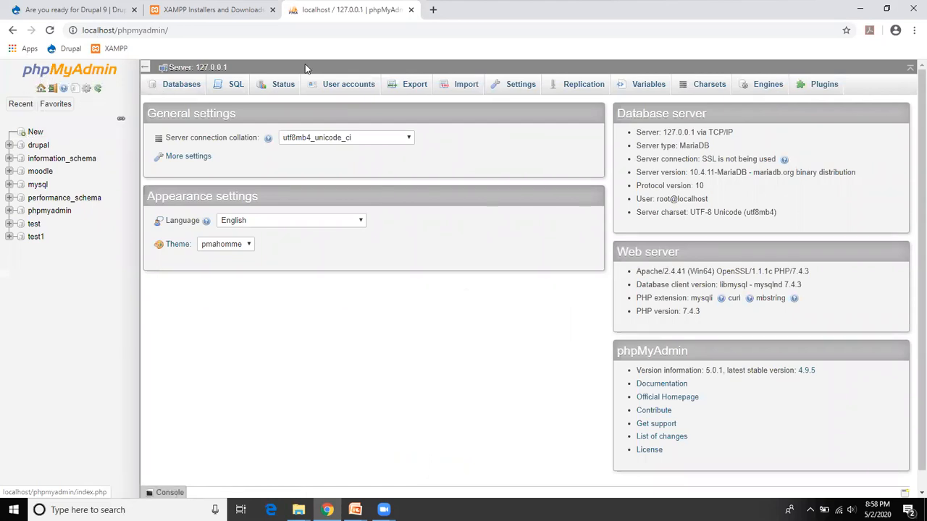
Step: Create a new database named demo from phpMyAdmin's New page
left_click(35, 134)
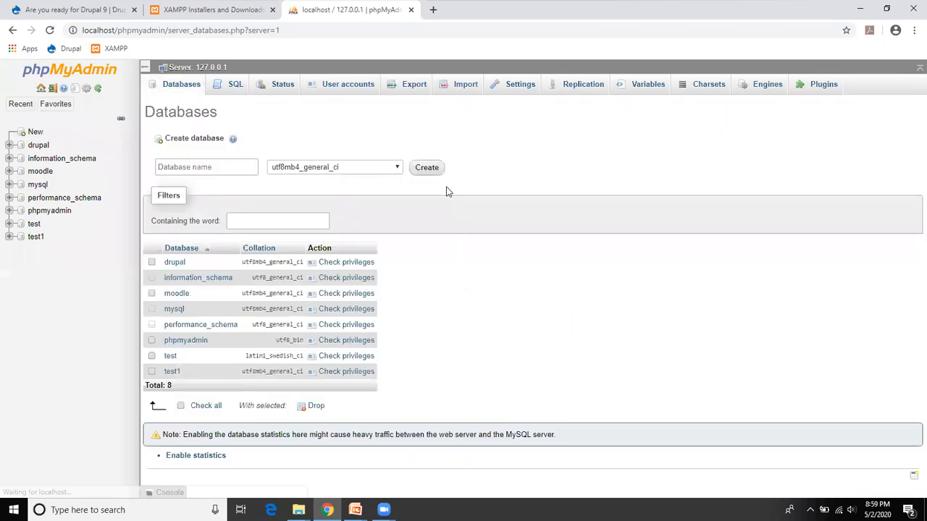
left_click(225, 172)
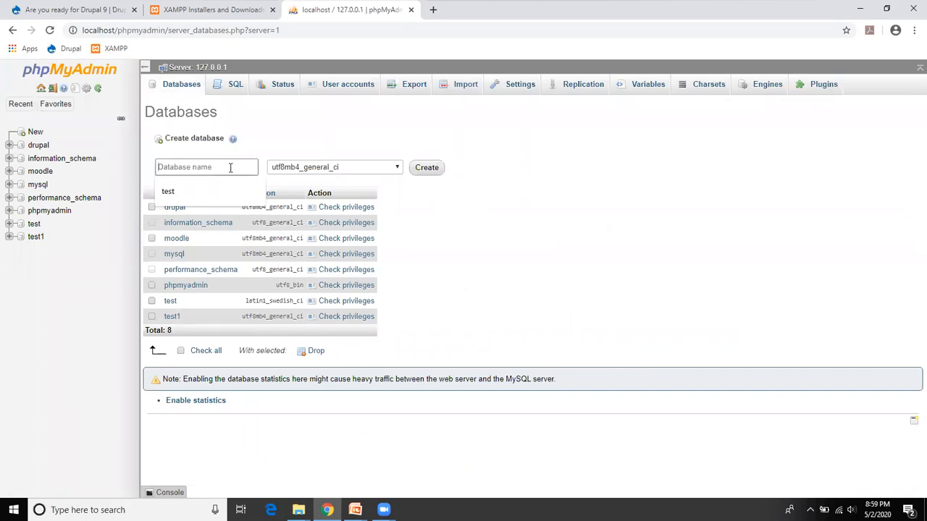
type("demo")
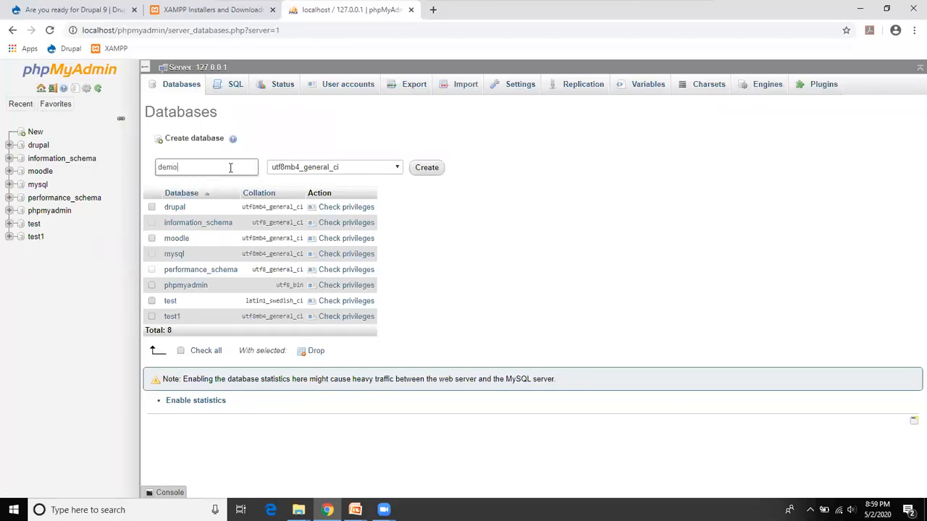
left_click(434, 172)
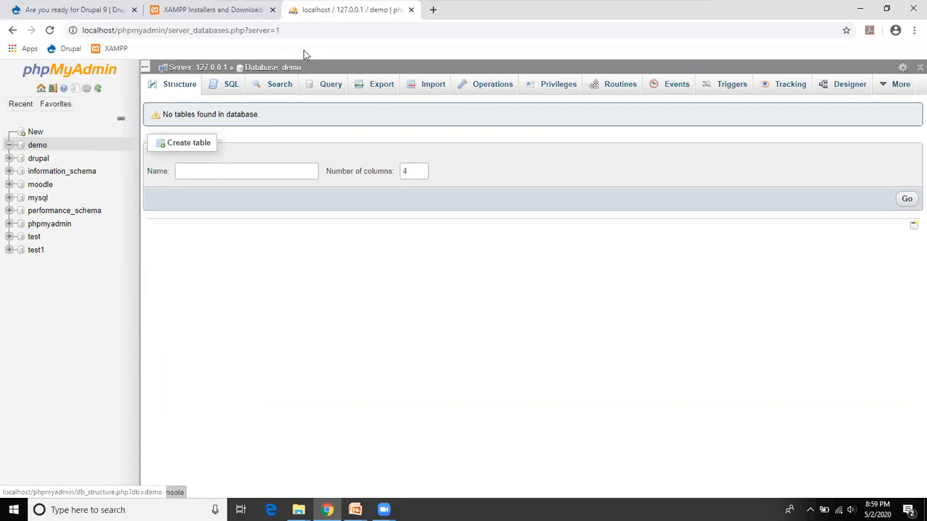
Step: Start a new user account for demo, changing the name from root to library and entering a password twice
left_click(547, 92)
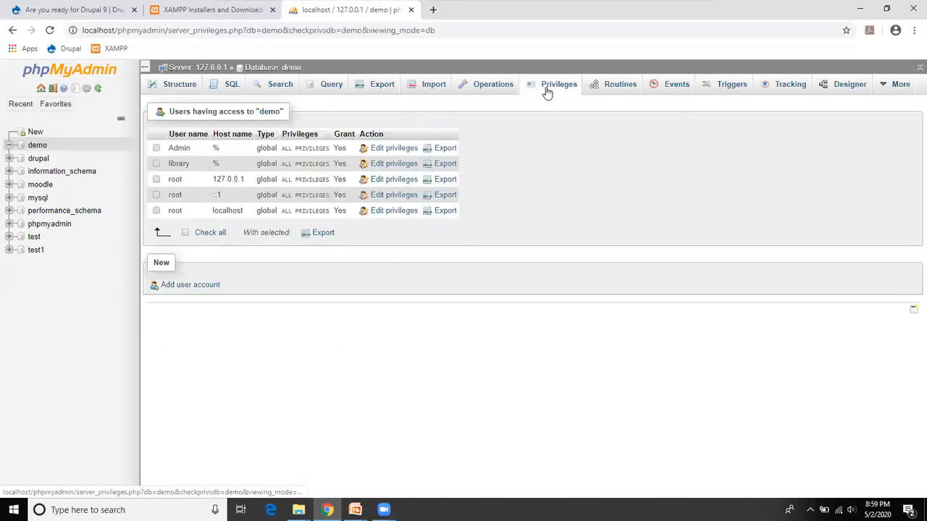
left_click(176, 288)
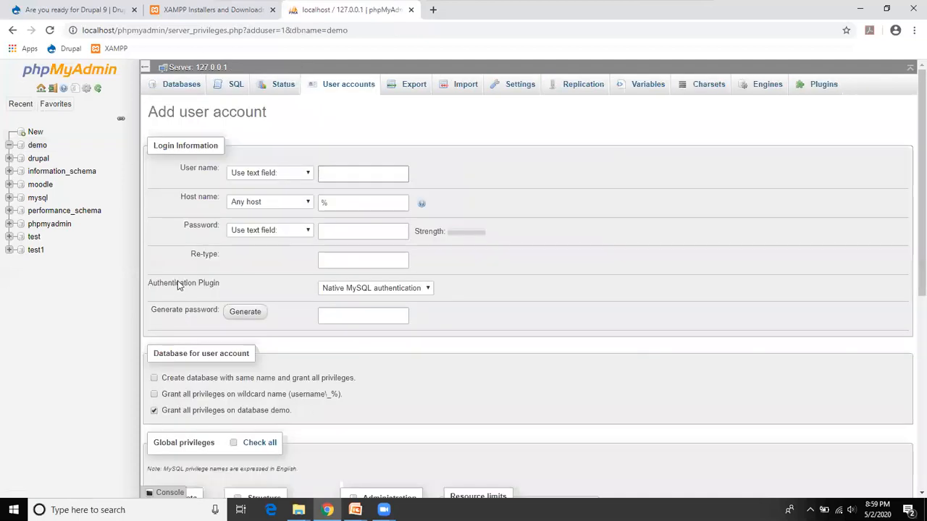
left_click(357, 174)
type("root")
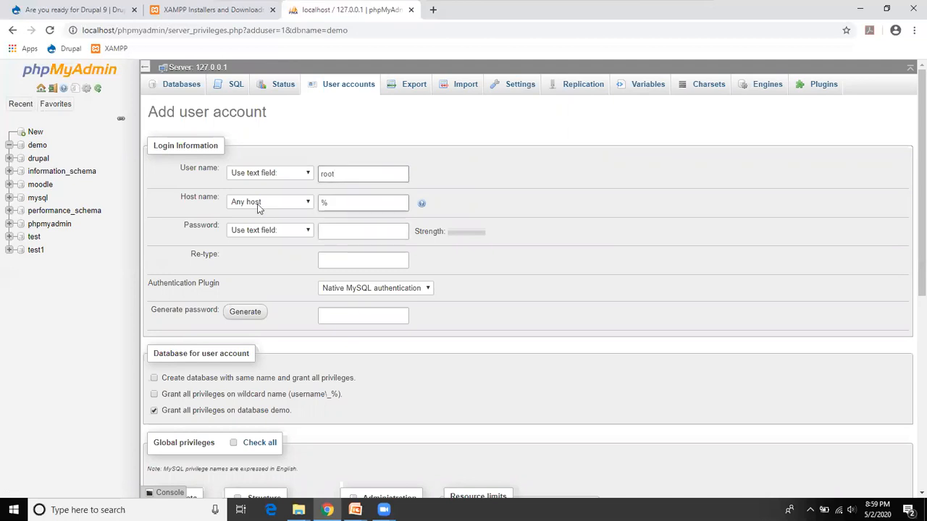
left_click(345, 231)
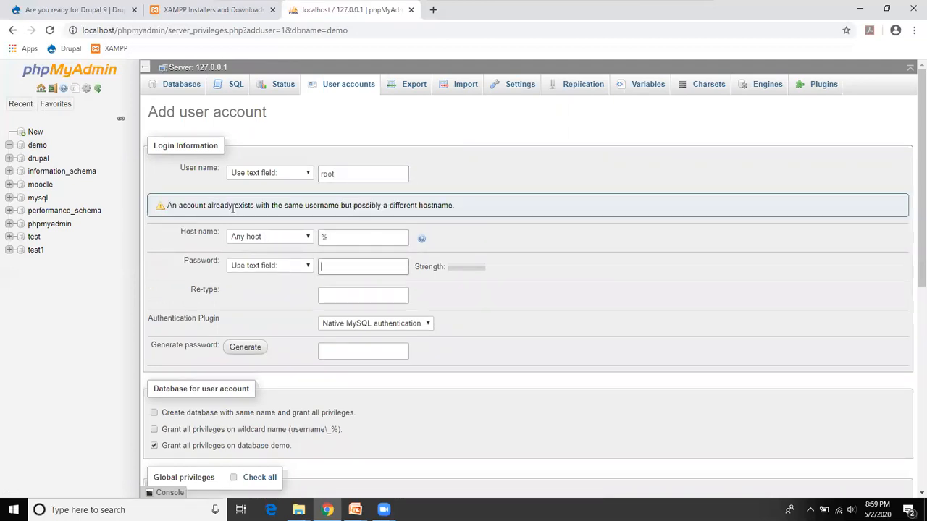
left_click(346, 170)
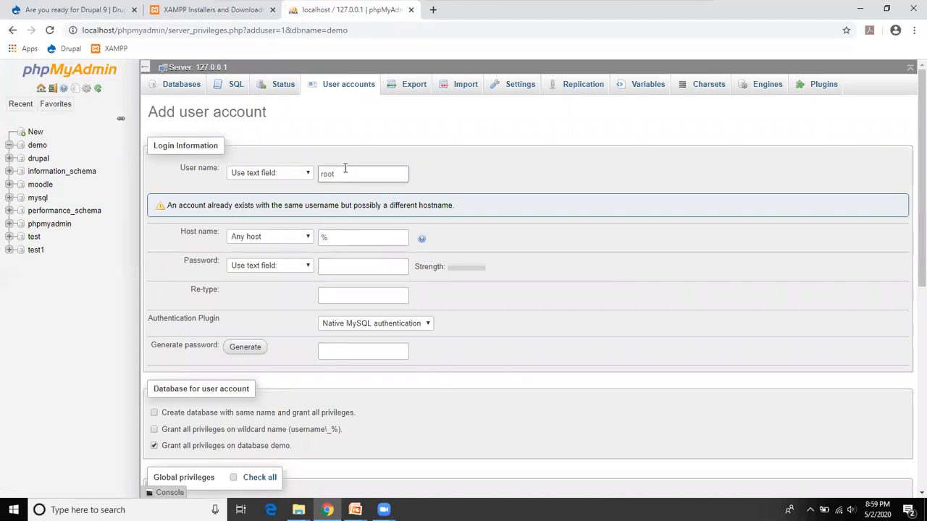
key("BackSpace")
key("BackSpace")
key("BackSpace")
type("library")
left_click(351, 266)
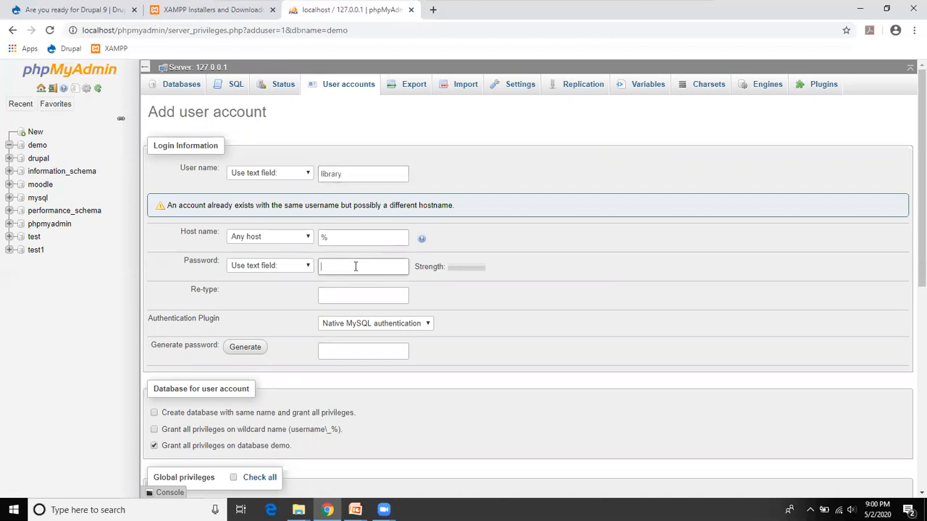
type("1234")
left_click(352, 294)
type("1234")
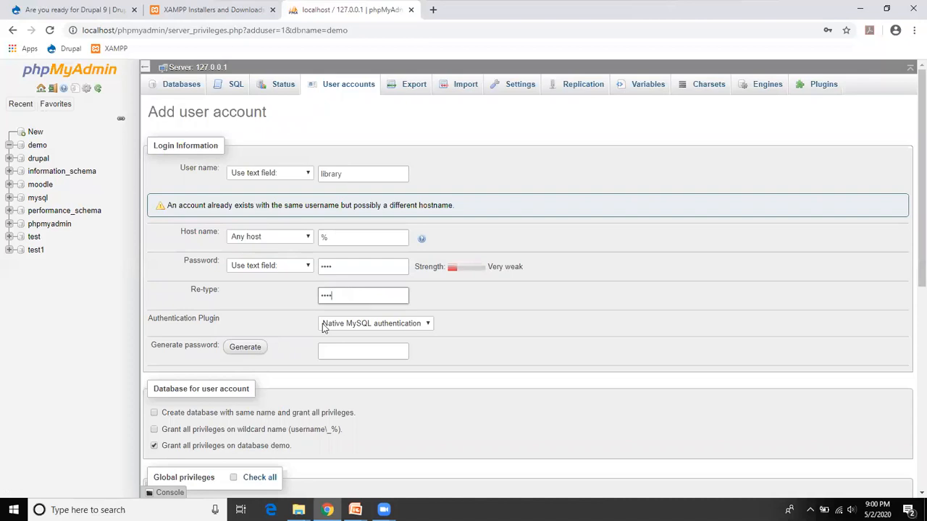
Step: Tick Check all global privileges and submit the account, which is rejected as existing
left_click(386, 175)
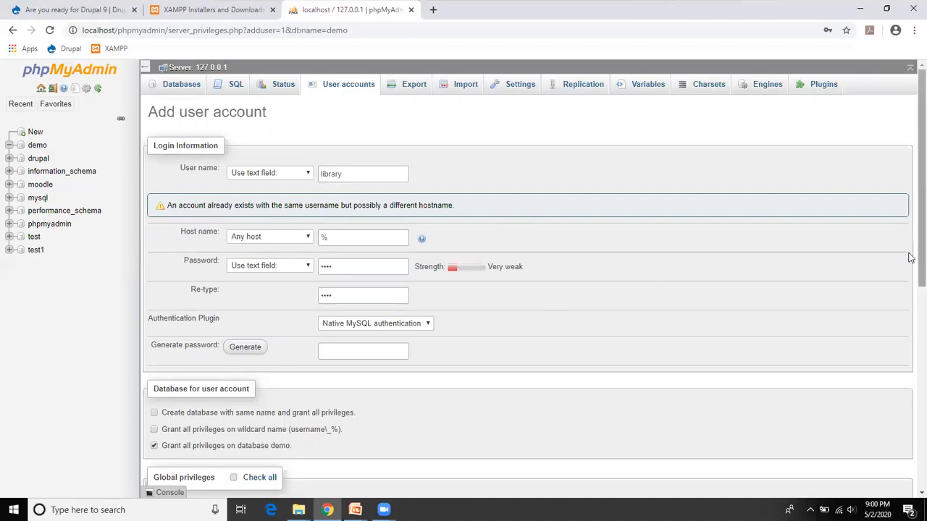
scroll(911, 291, "down", 2)
scroll(910, 291, "down", 1)
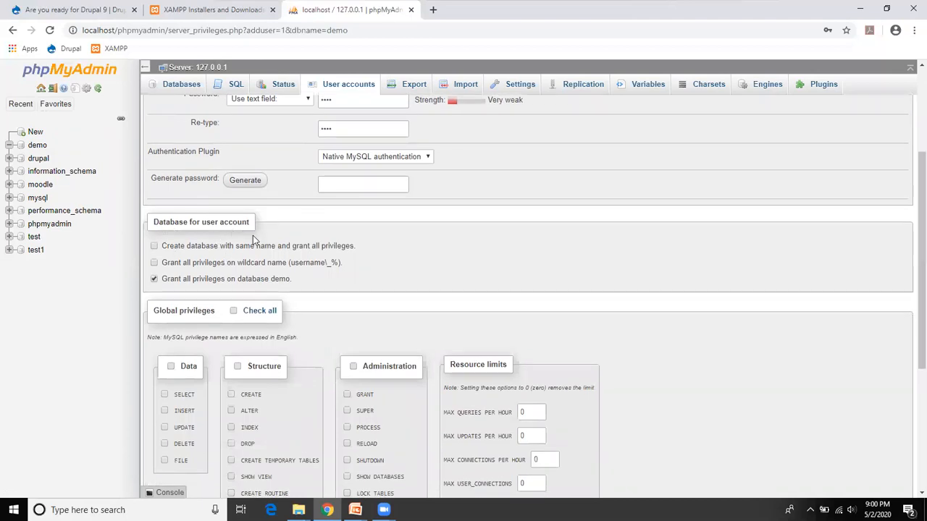
left_click(234, 312)
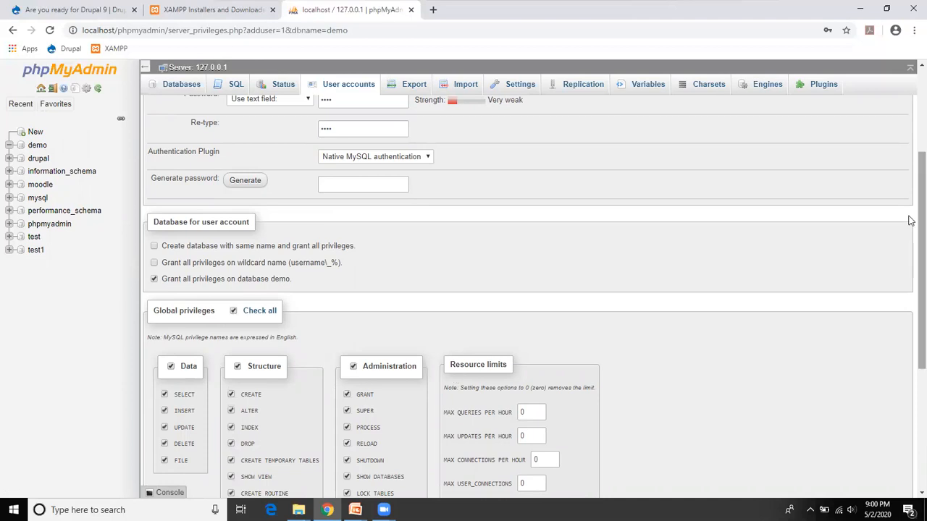
scroll(911, 282, "down", 1)
scroll(911, 290, "down", 3)
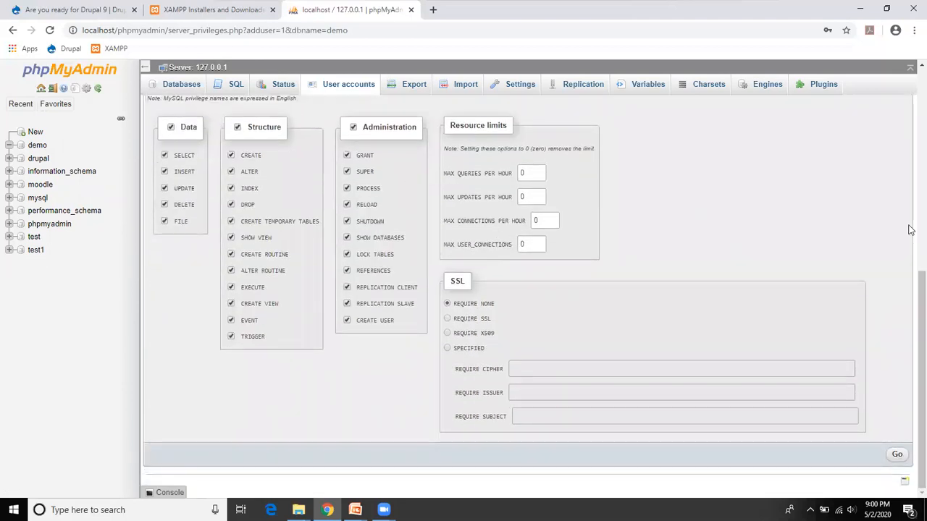
scroll(911, 217, "up", 2)
scroll(910, 217, "up", 4)
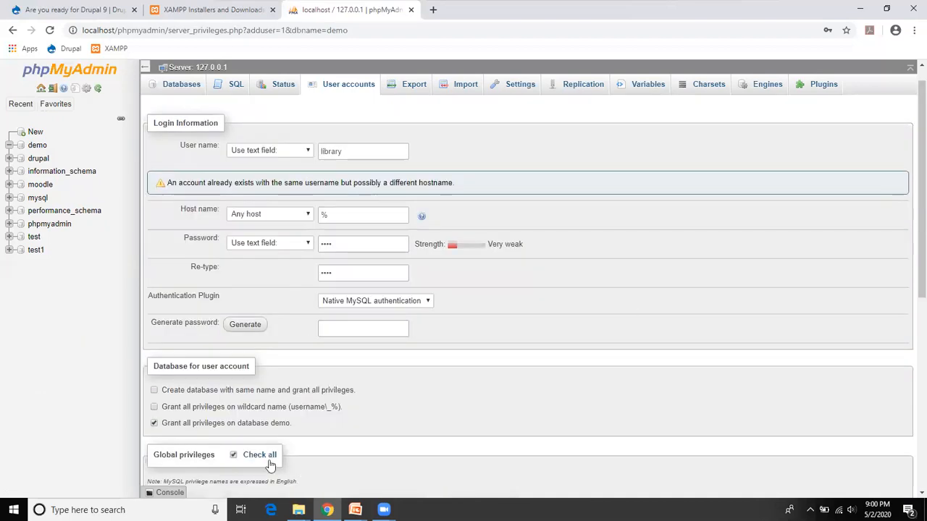
scroll(908, 391, "down", 5)
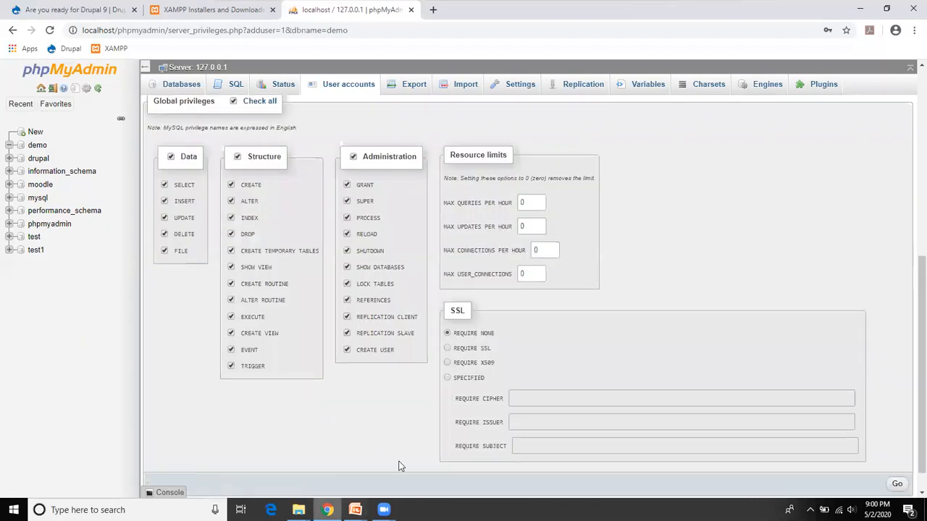
left_click(891, 483)
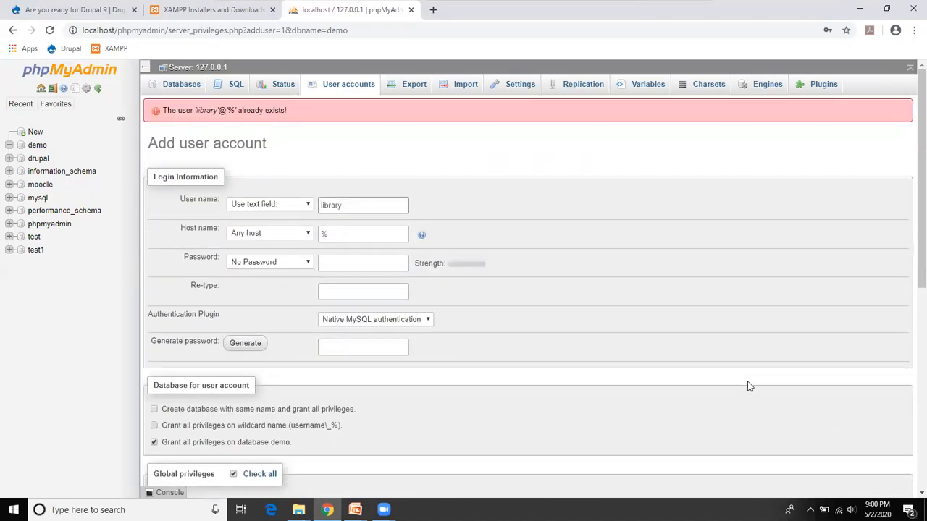
Step: Create database user Admin2 with a confirmed password and all privileges on demo
left_click(360, 206)
key("BackSpace")
key("BackSpace")
key("BackSpace")
key("BackSpace")
key("BackSpace")
key("BackSpace")
key("BackSpace")
type("Ad")
type("min")
type("n")
key("BackSpace")
type("2")
left_click(348, 263)
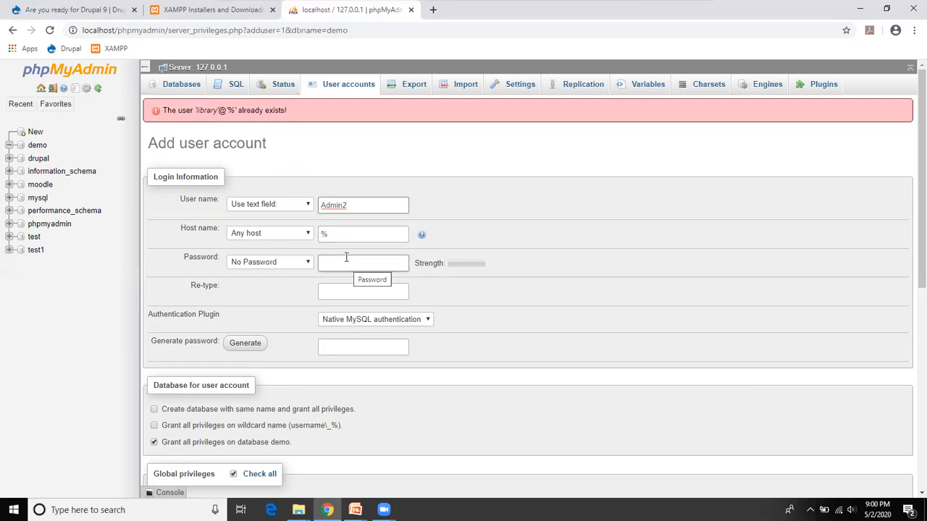
type("1234")
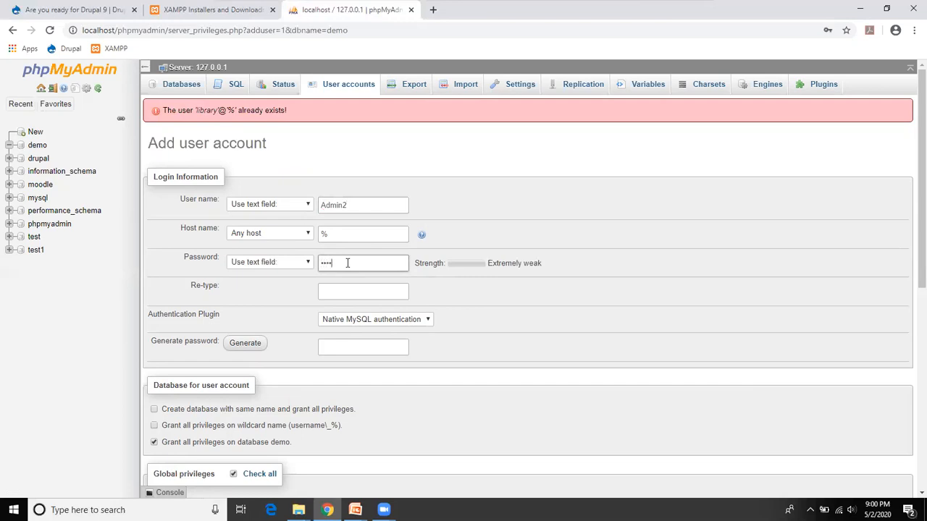
left_click(344, 287)
type("1234")
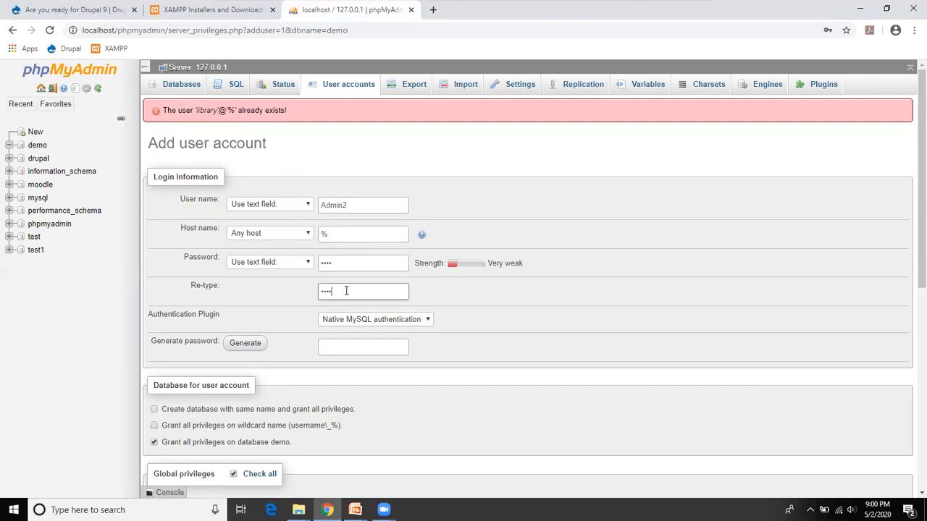
scroll(910, 292, "down", 3)
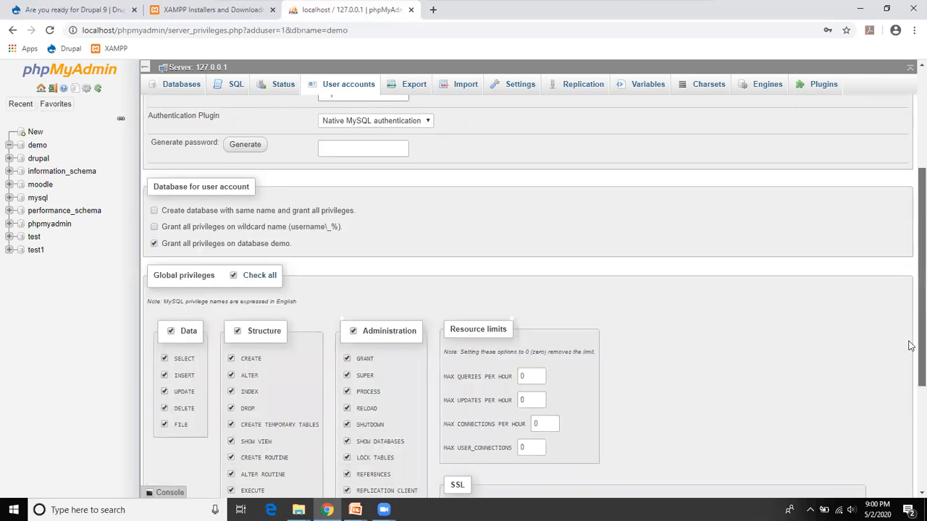
scroll(910, 346, "down", 3)
left_click(898, 459)
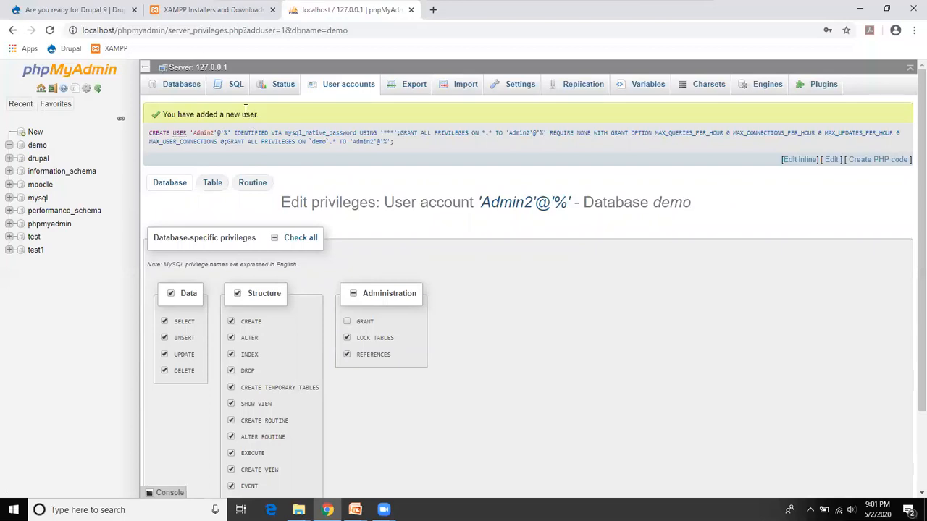
Step: Switch between the phpMyAdmin and XAMPP download tabs, ending on the XAMPP site
left_click(241, 15)
key("ctrl+Tab")
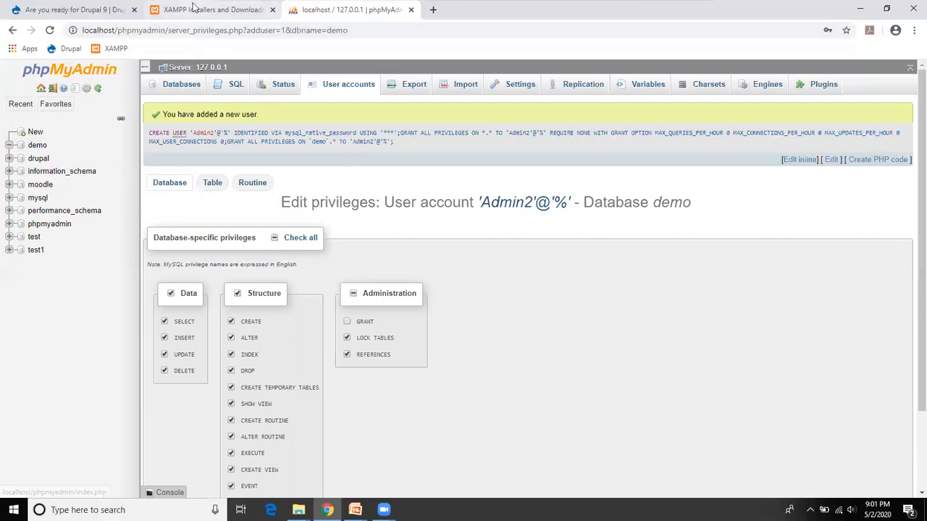
left_click(243, 13)
key("ctrl+Tab")
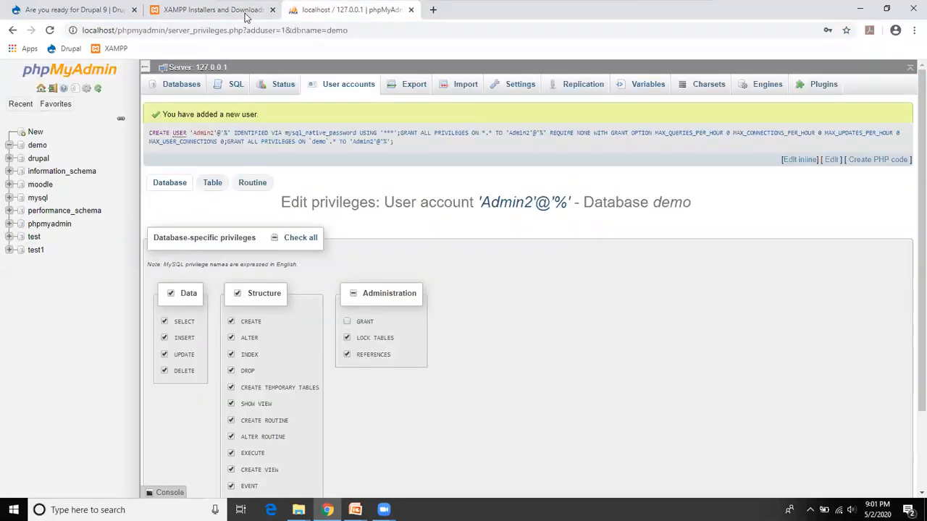
left_click(245, 13)
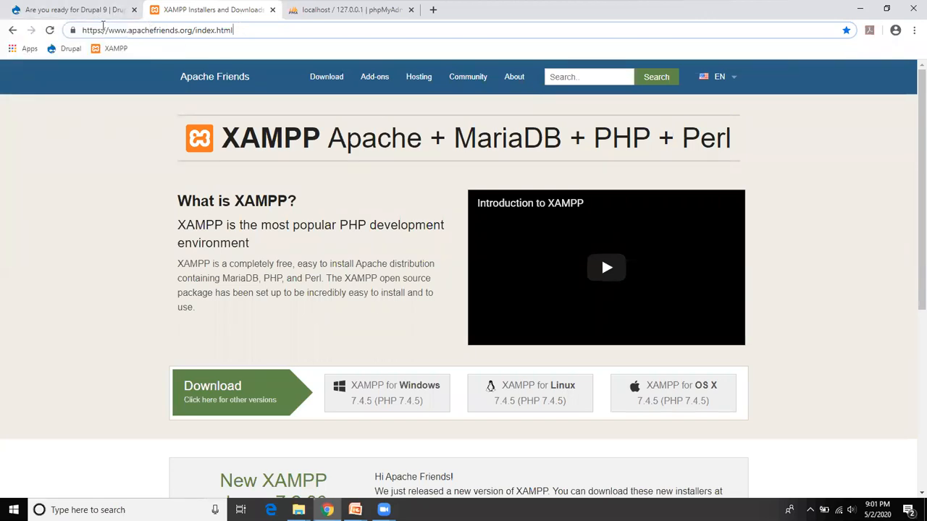
Step: Load localhost/demodrupal in the browser to launch the Drupal installer
key("ctrl+a")
type("lox")
key("BackSpace")
type("cal")
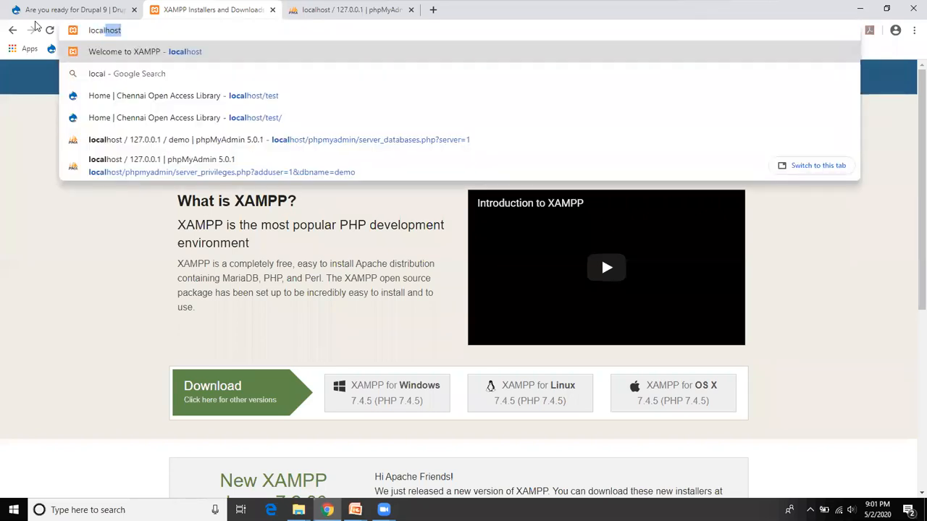
type("ho")
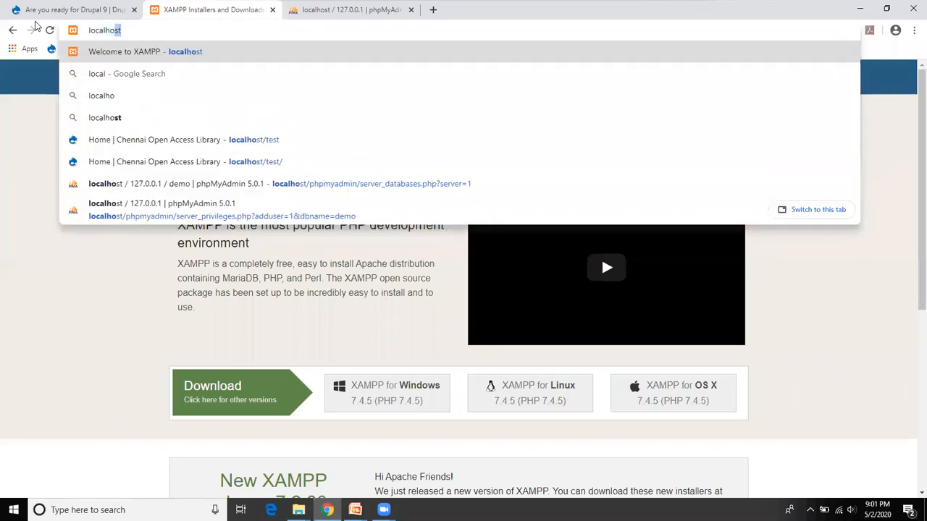
type("st/")
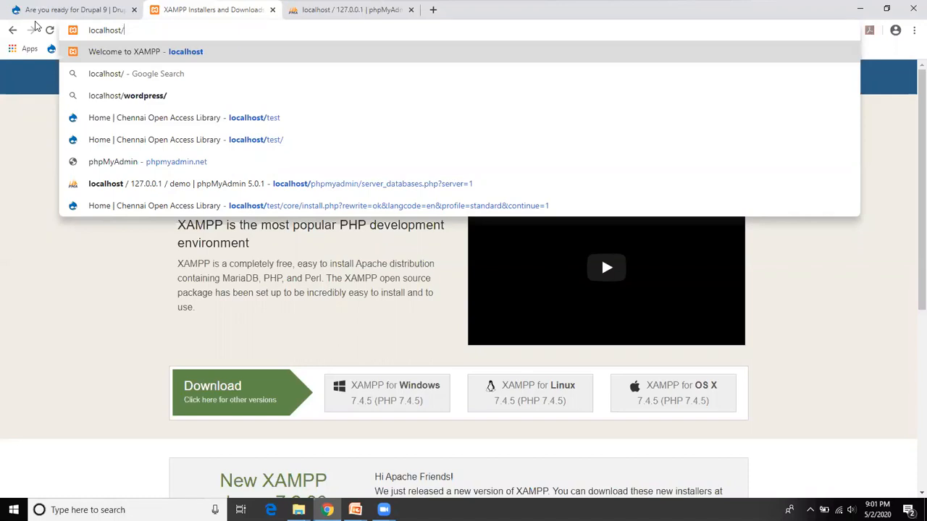
type("de")
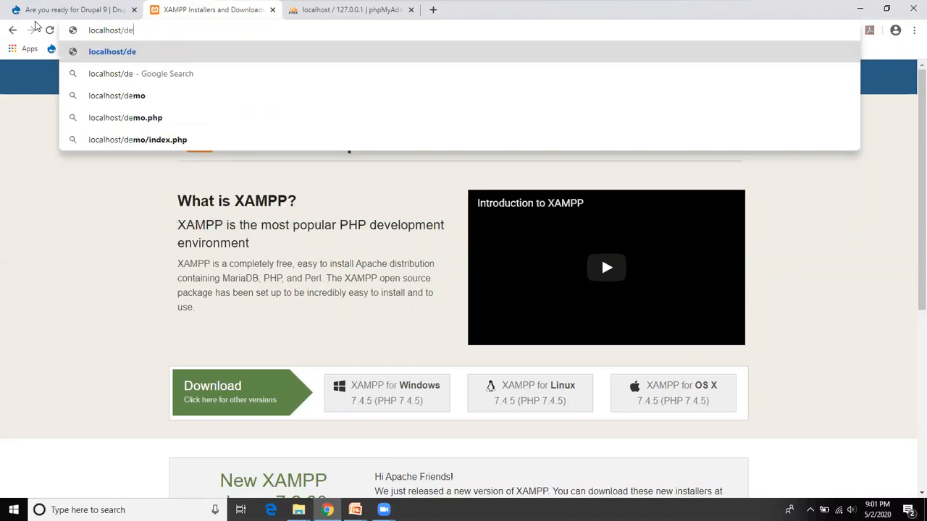
type("modrupal")
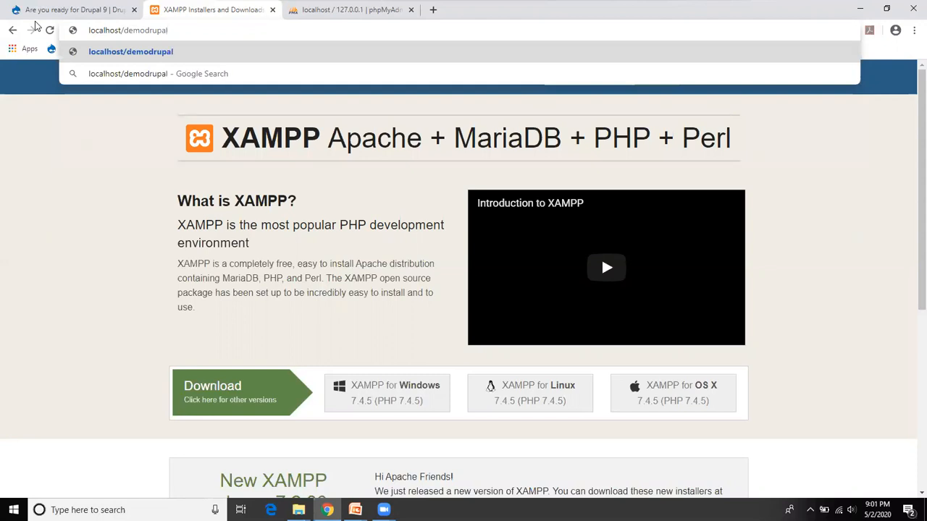
key("Return")
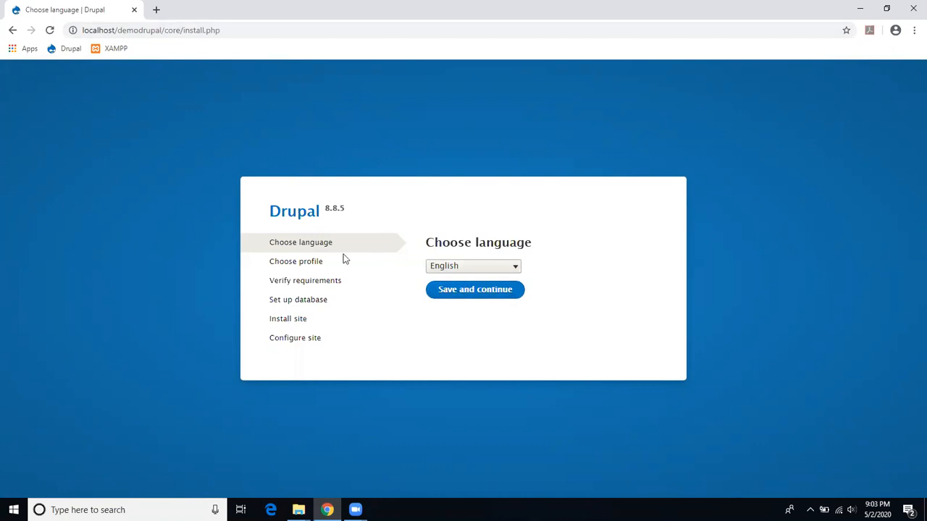
Step: Choose English as the installer language and the Standard installation profile
left_click(461, 297)
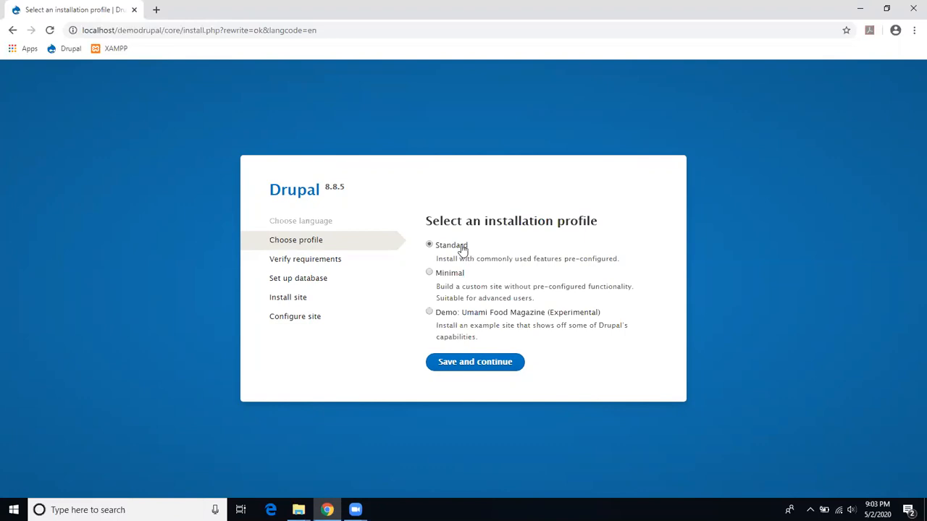
left_click(475, 362)
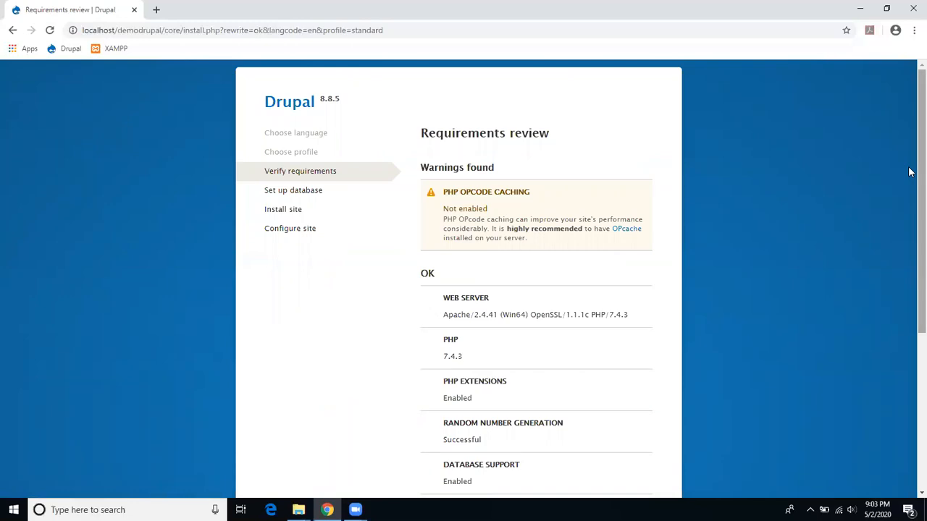
Step: Review the requirements list and continue anyway past the PHP OPcode caching warning
scroll(908, 194, "down", 3)
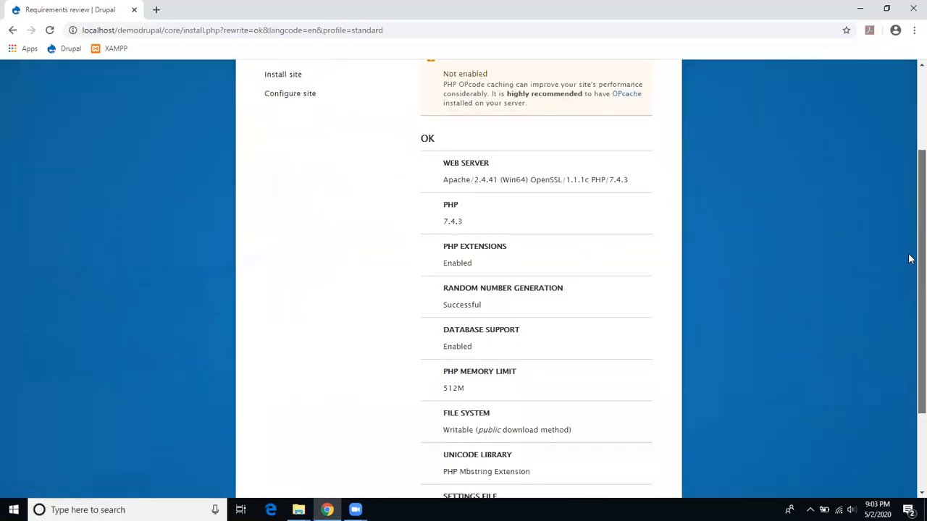
left_click_drag(850, 230, 849, 227)
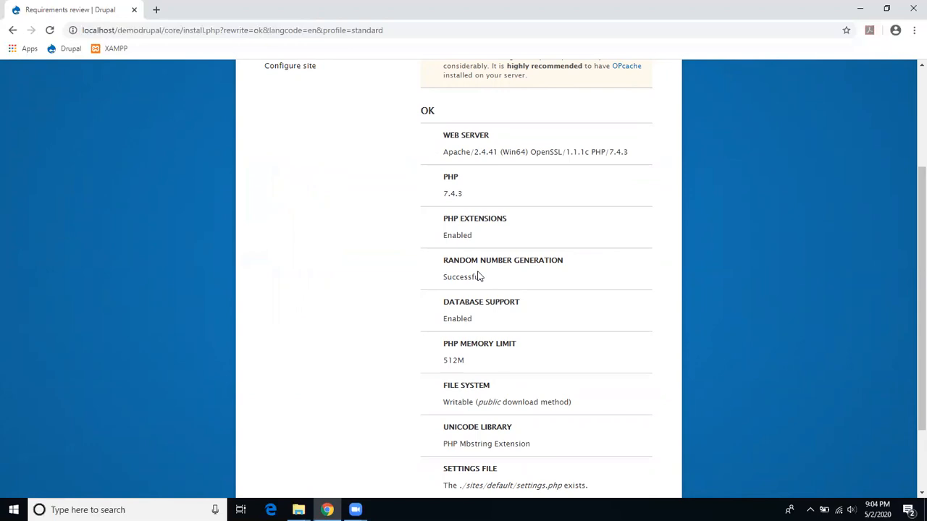
scroll(463, 275, "down", 1)
scroll(455, 271, "up", 2)
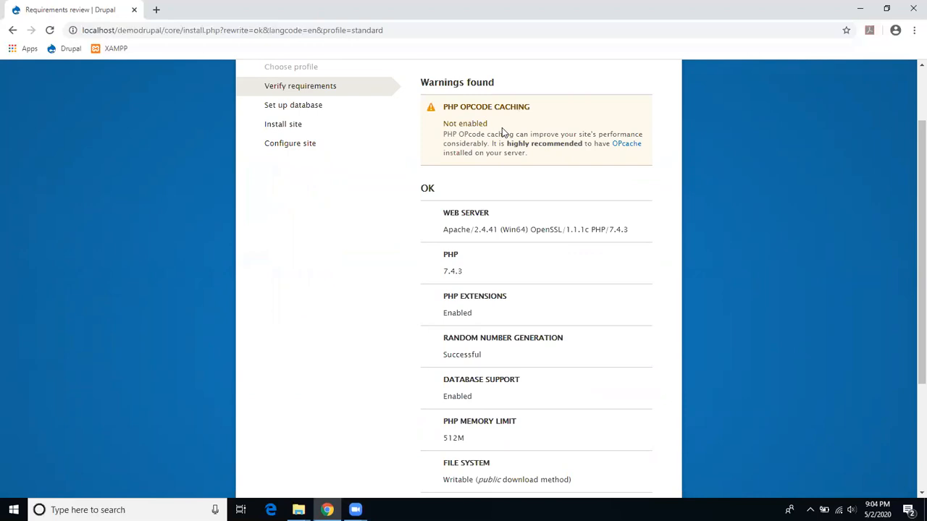
scroll(504, 132, "down", 3)
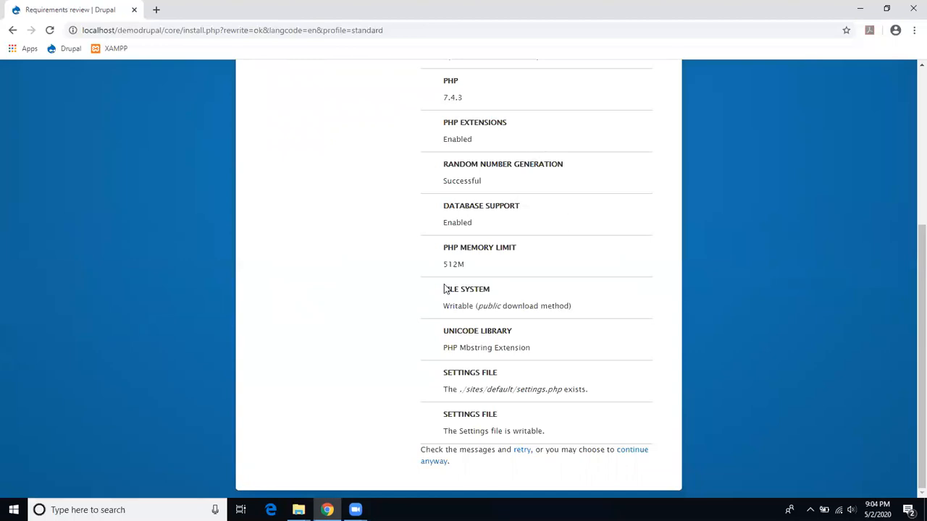
left_click(628, 459)
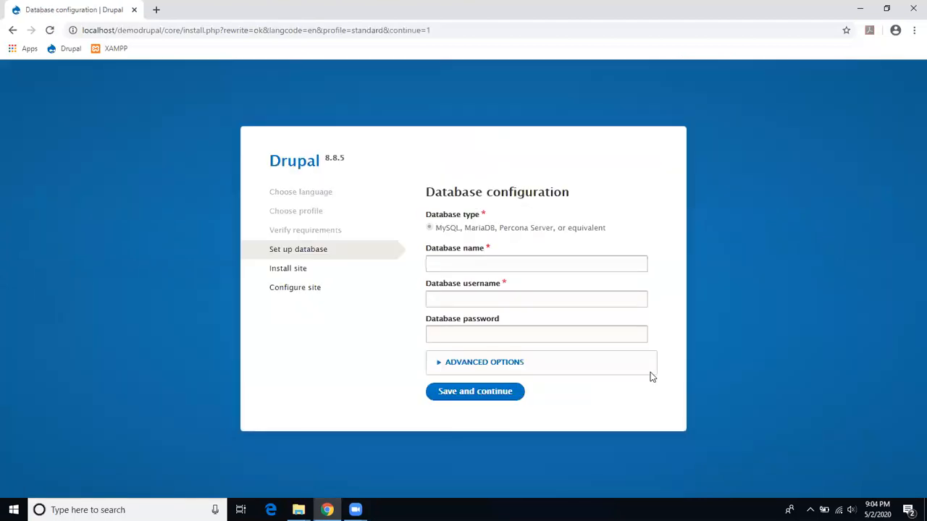
Step: Submit database name demo with username admin1 and its password
left_click(493, 269)
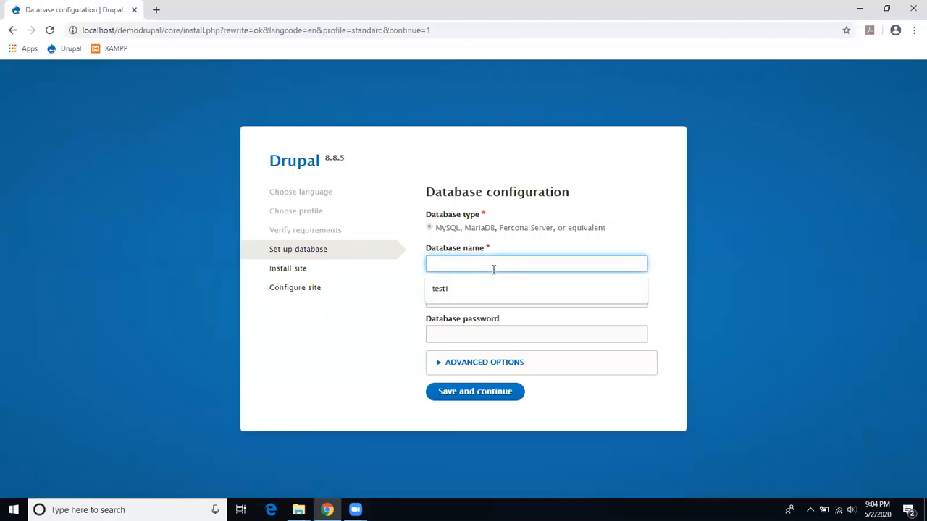
left_click(420, 240)
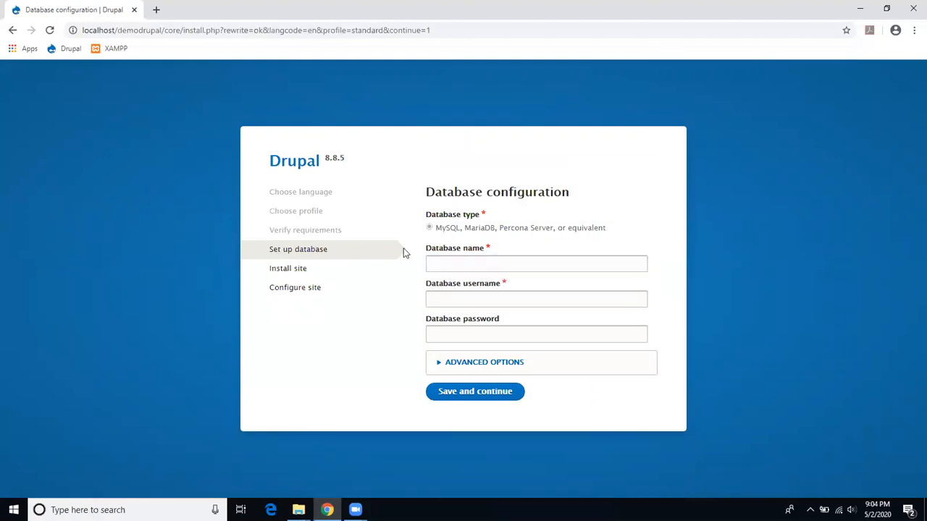
left_click(482, 262)
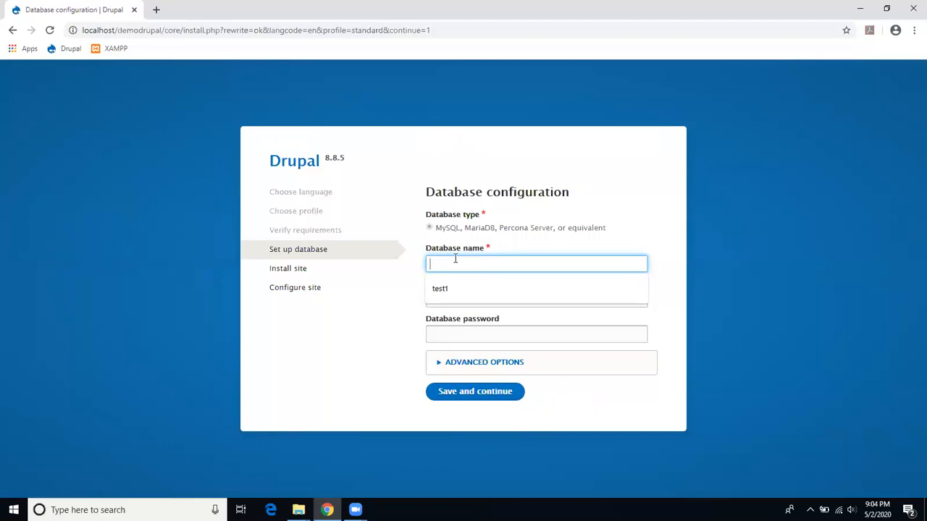
type("de")
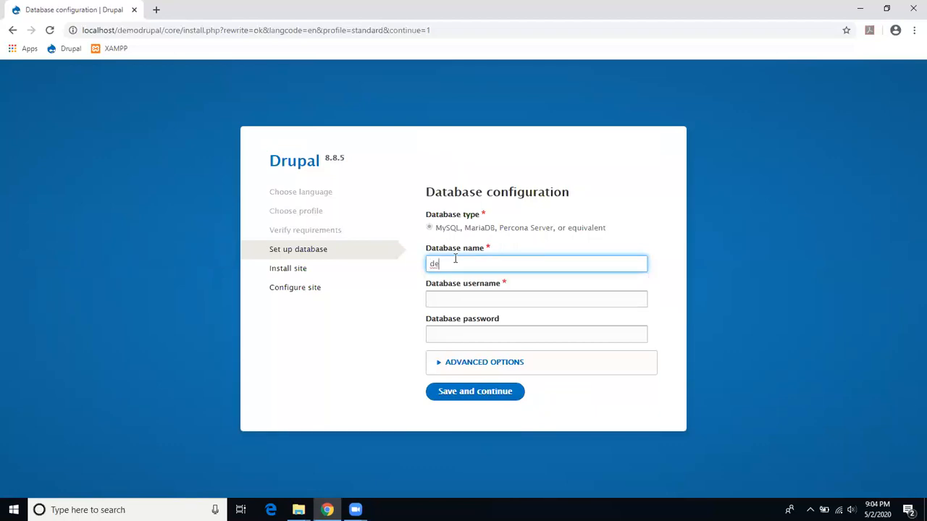
type("mo")
left_click(476, 300)
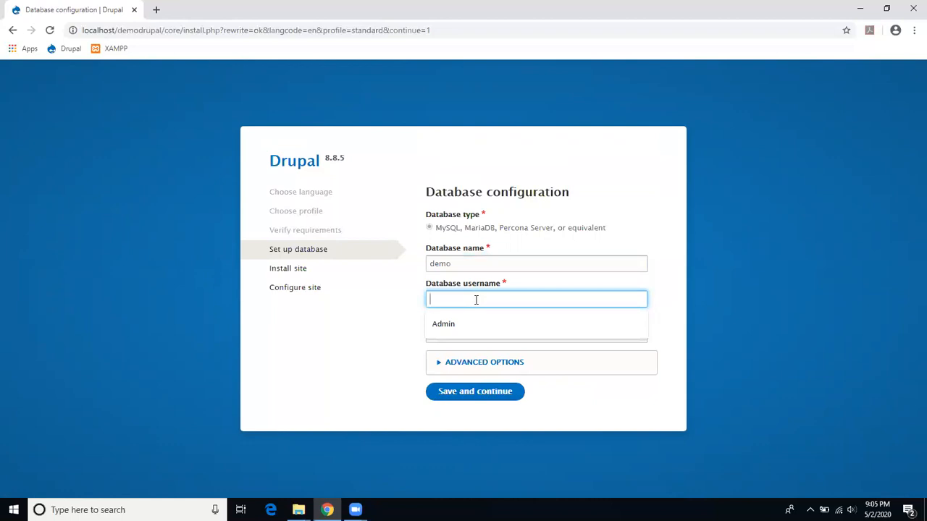
left_click(398, 292)
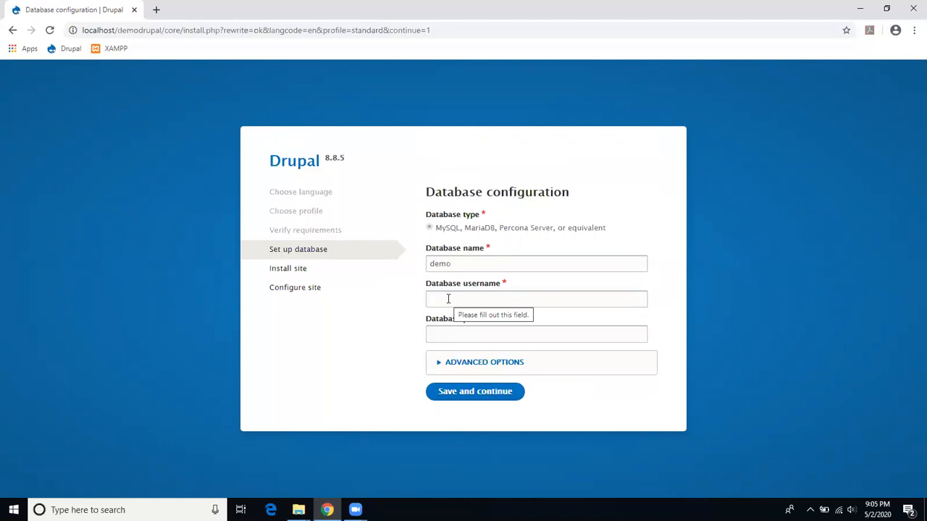
left_click(448, 299)
type("admin")
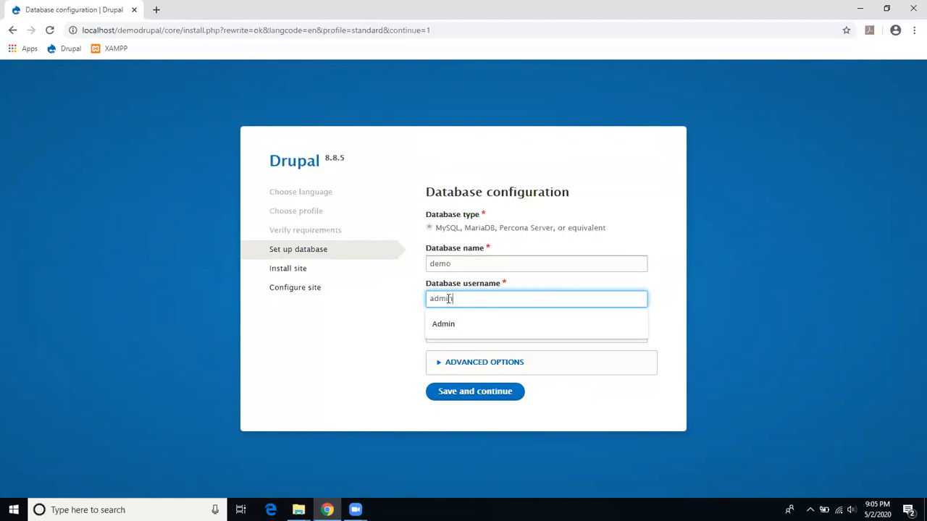
type("1")
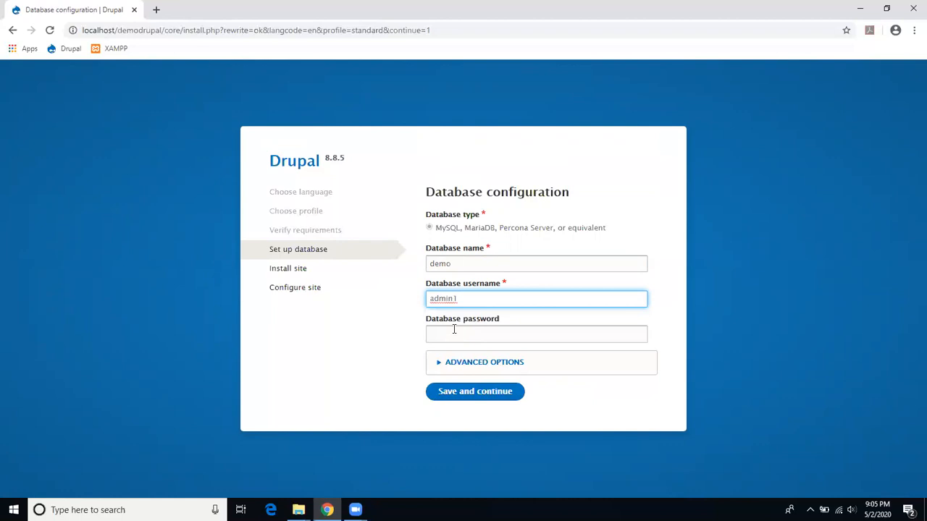
left_click(453, 332)
type("••••")
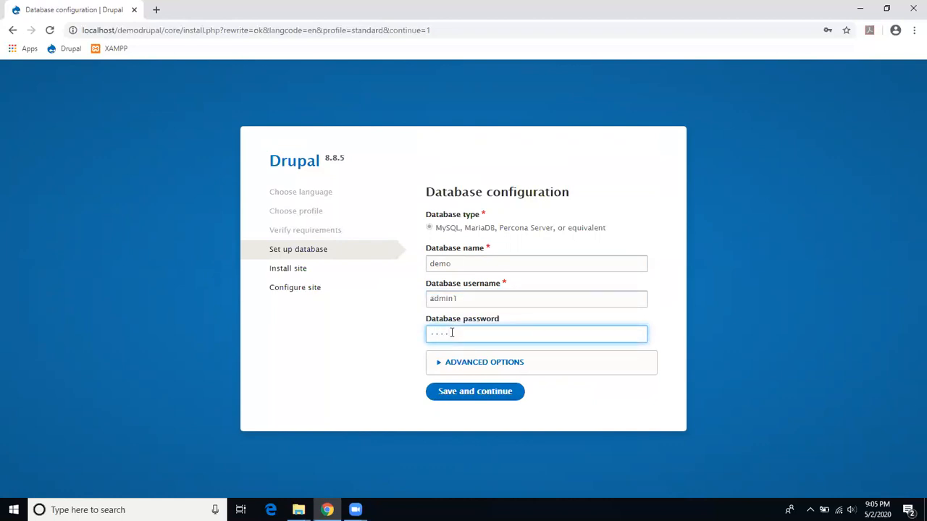
left_click(446, 394)
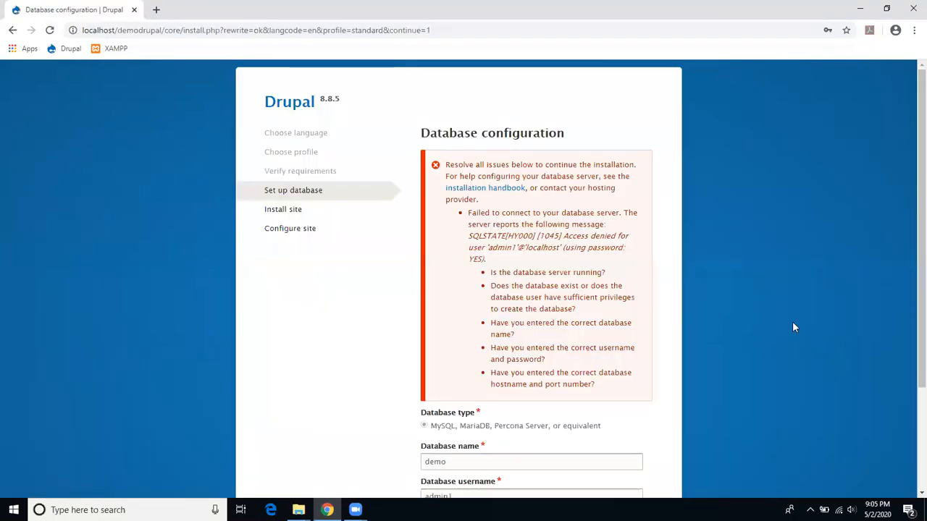
Step: Change the database username to admin2, re-enter the password, and resubmit
scroll(911, 227, "down", 2)
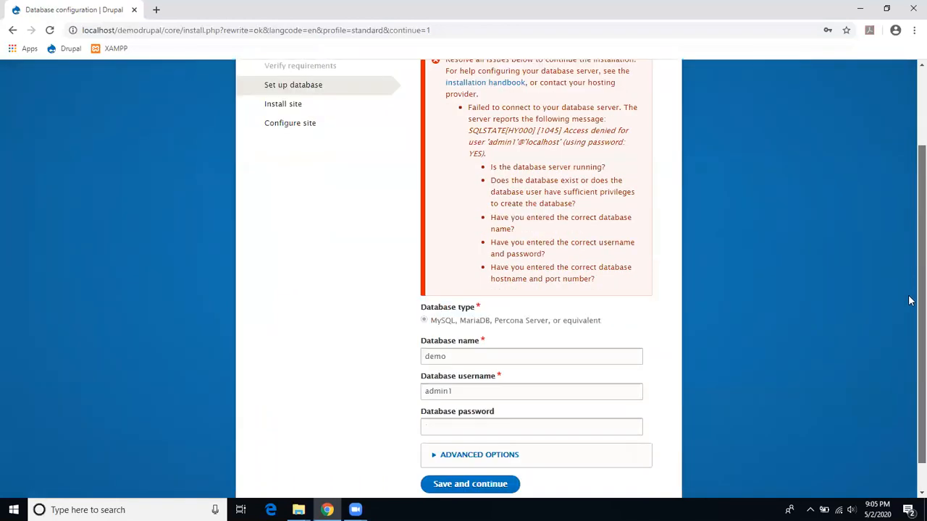
left_click(470, 360)
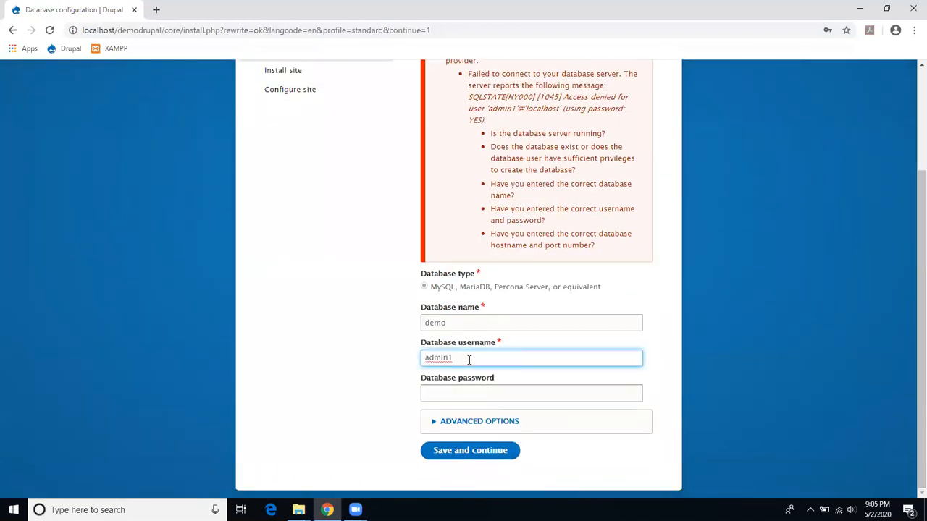
key("BackSpace")
type("2")
left_click(508, 393)
type("••")
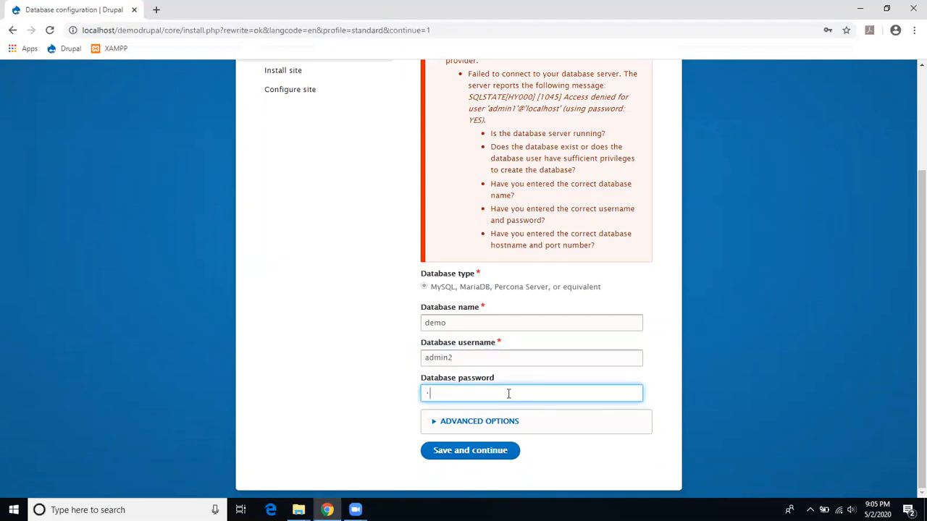
type("••")
left_click(473, 451)
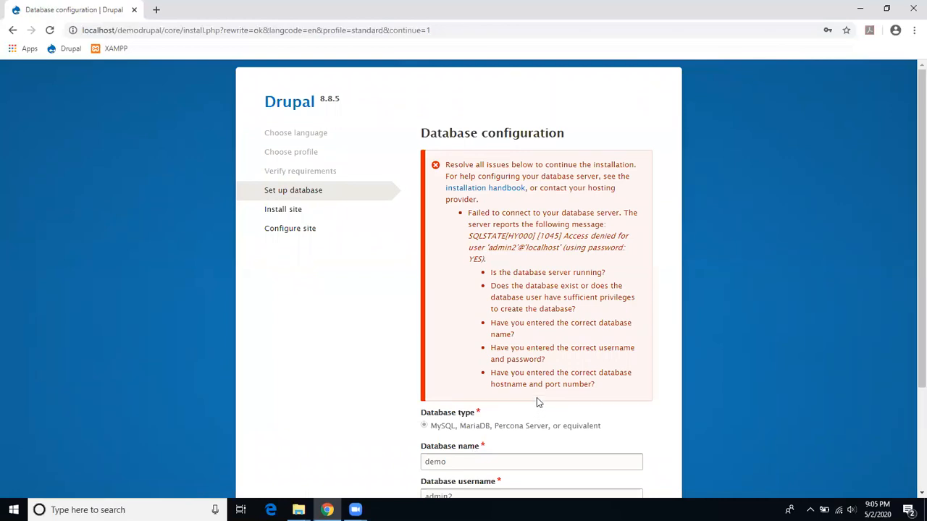
Step: Capitalize the username to Admin2, re-enter the password, and resubmit
scroll(538, 403, "down", 1)
scroll(537, 398, "down", 2)
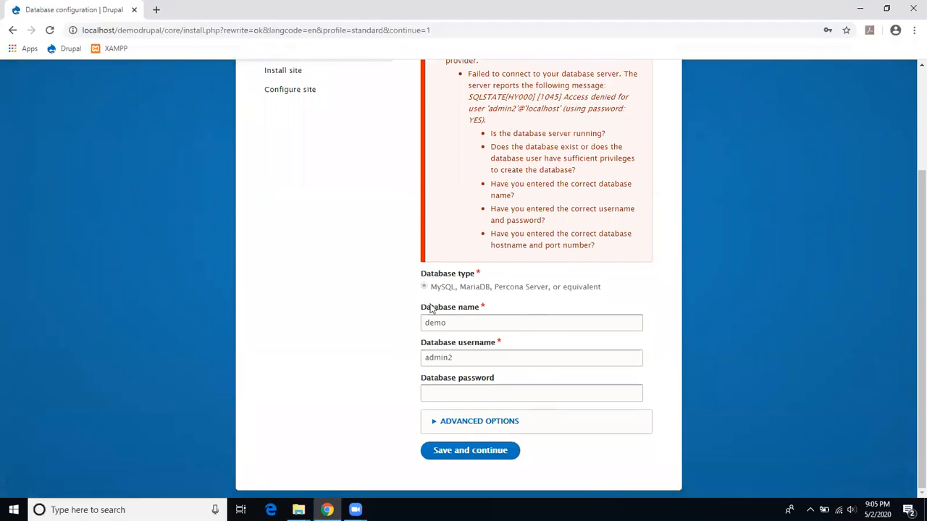
left_click(505, 338)
key("Delete")
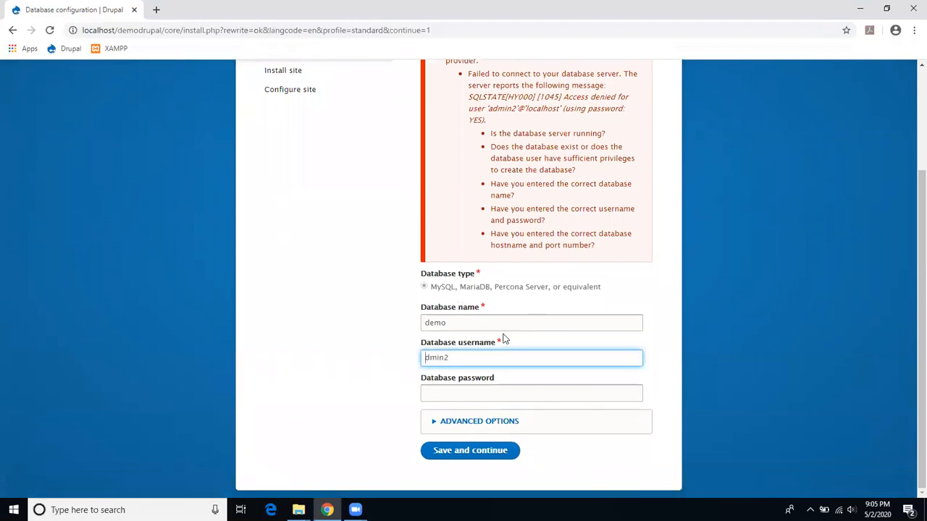
type("A")
left_click(523, 386)
type("••••")
left_click(514, 451)
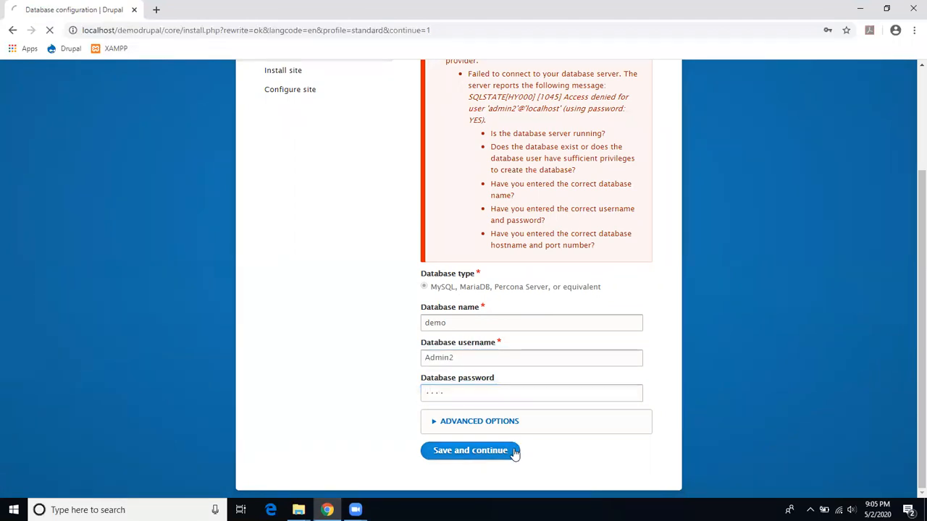
Step: Check the demo database's Privileges tab in phpMyAdmin, then return to the Drupal installer
left_click(156, 10)
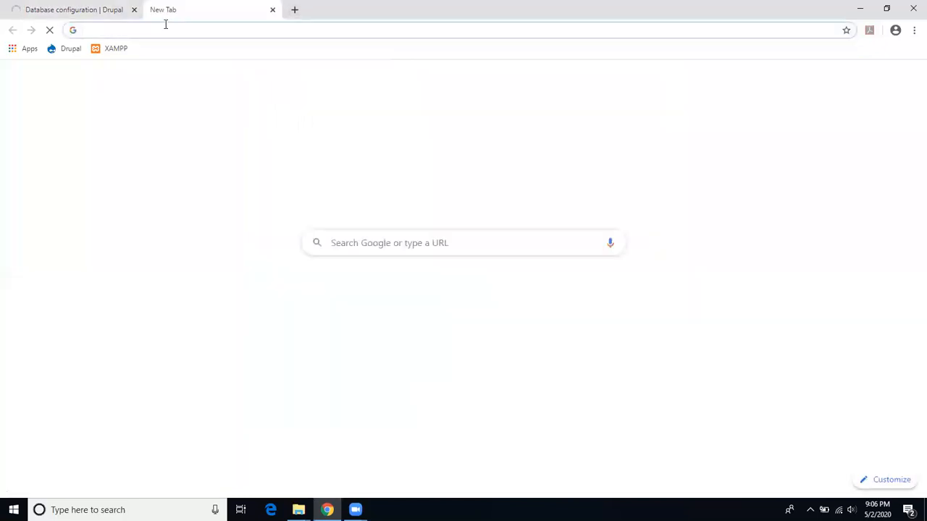
type("lo")
key("Return")
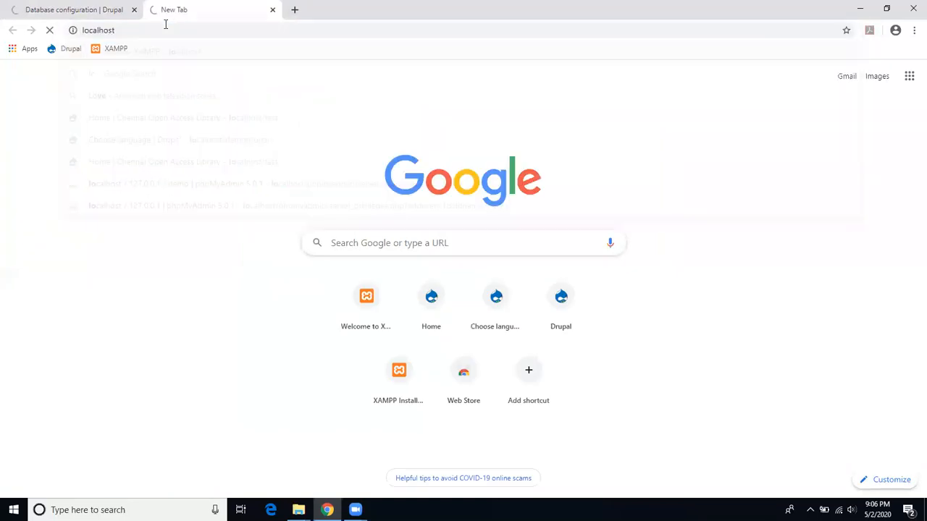
left_click(711, 92)
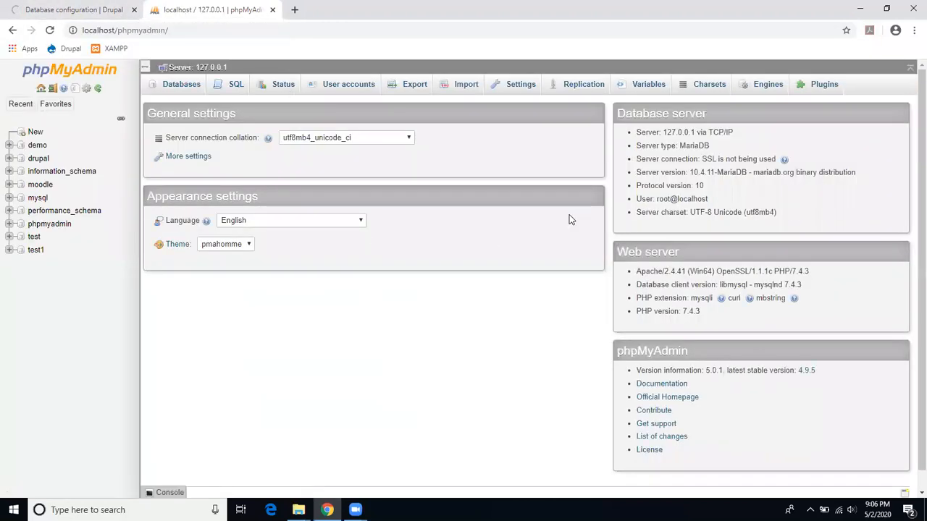
left_click(38, 147)
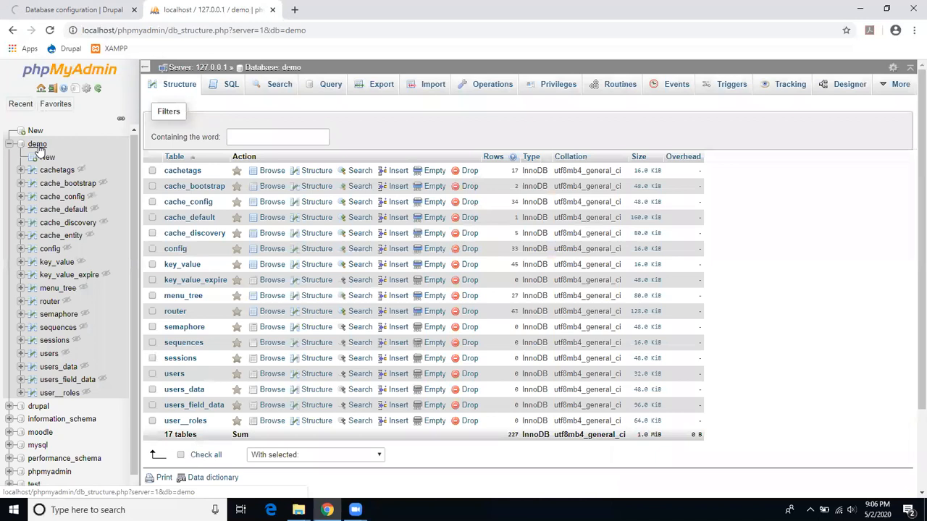
left_click(535, 93)
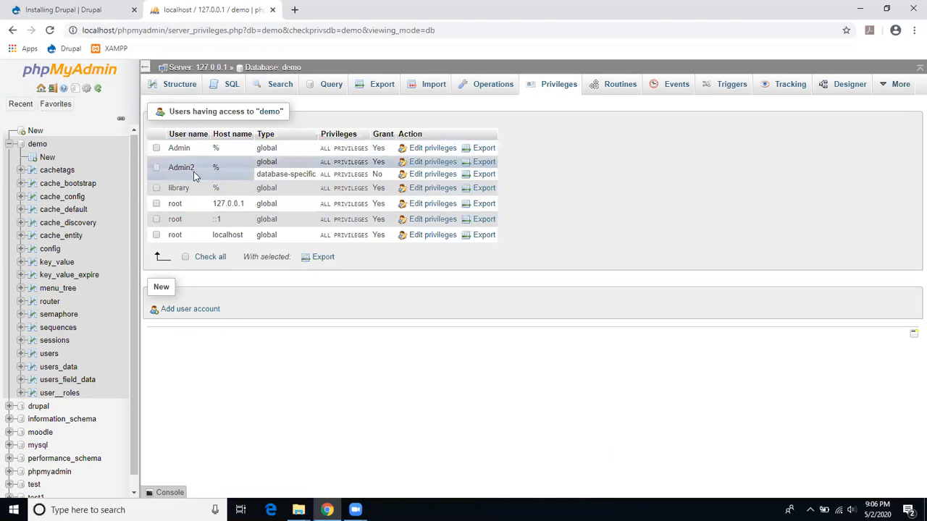
left_click(84, 11)
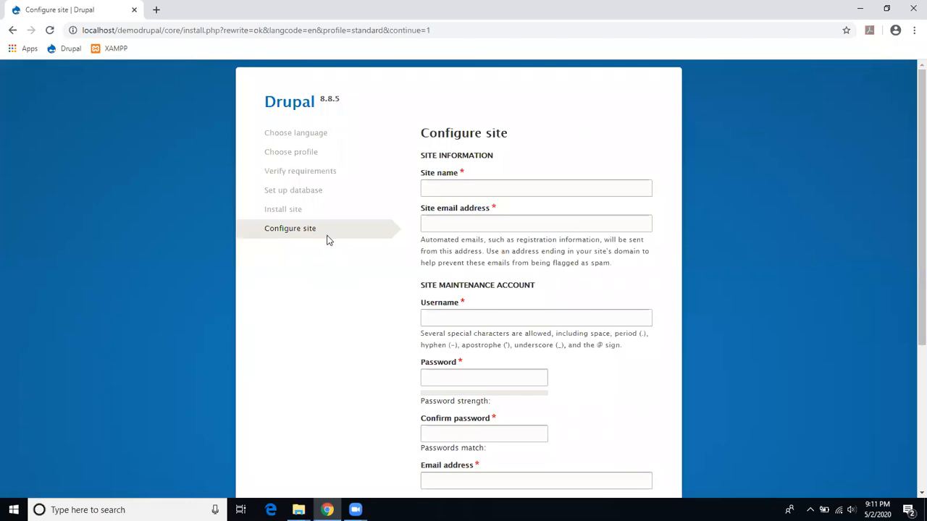
Step: Fill site name 'Chennai Open Access Library' and the site e-mail address from autofill
left_click(481, 188)
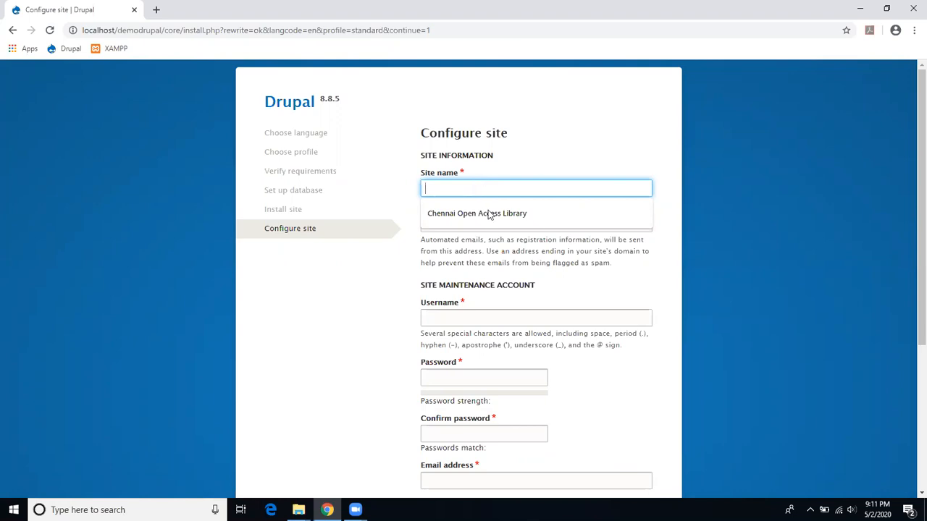
left_click(490, 216)
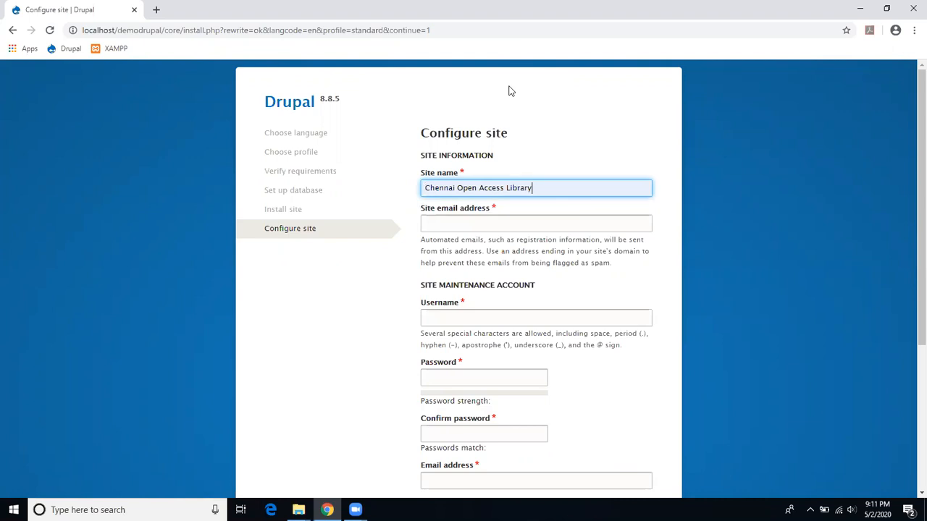
left_click(504, 226)
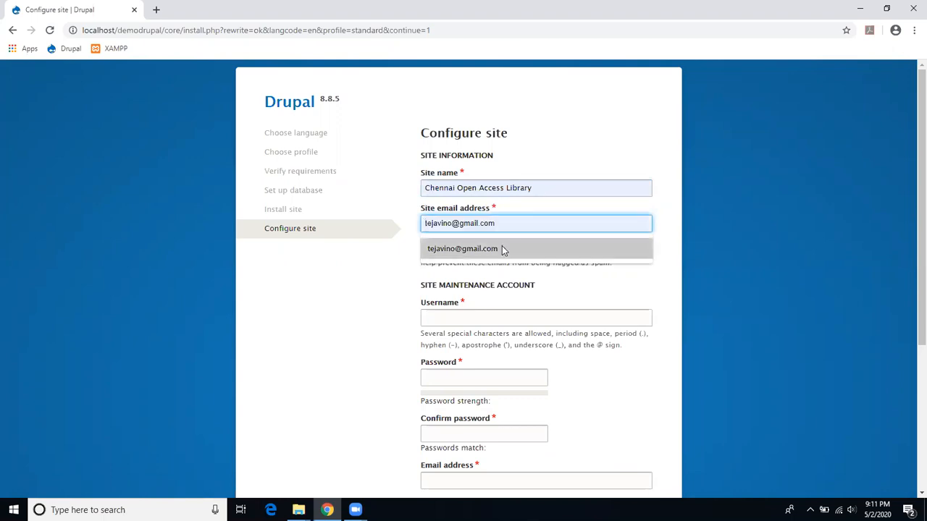
left_click(502, 245)
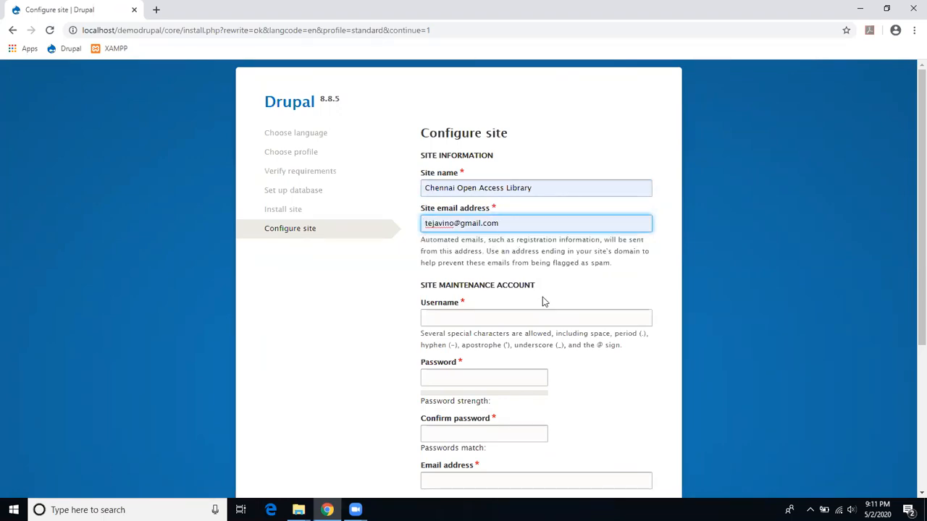
Step: Set maintenance username Admin and enter a matching password and confirmation
left_click(550, 319)
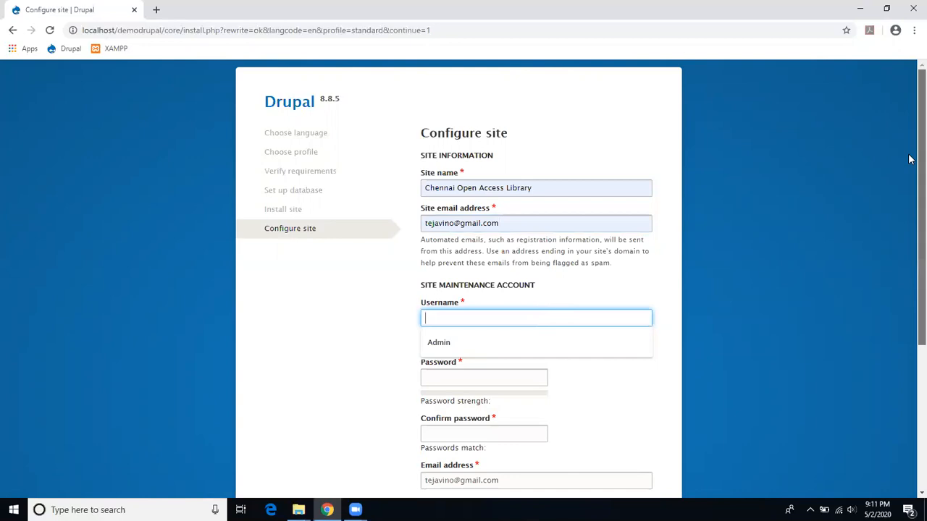
scroll(912, 160, "down", 1)
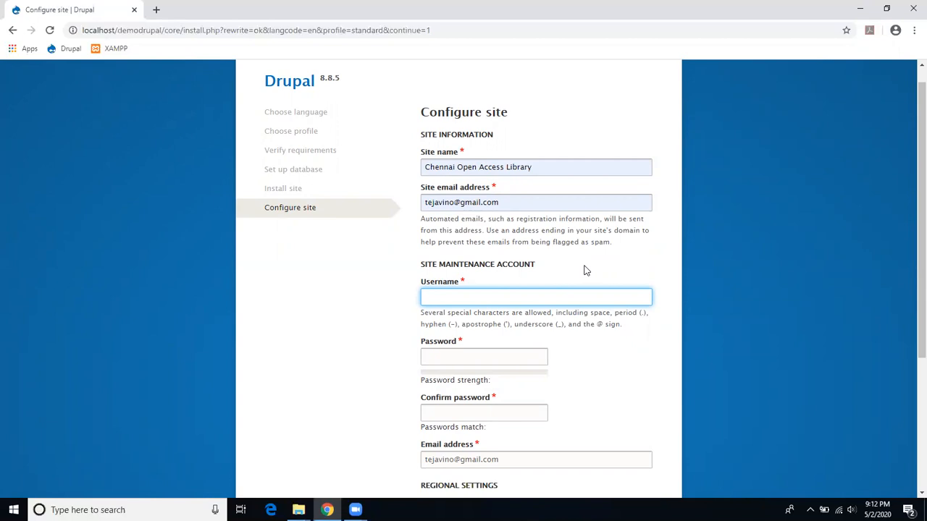
type("Admi")
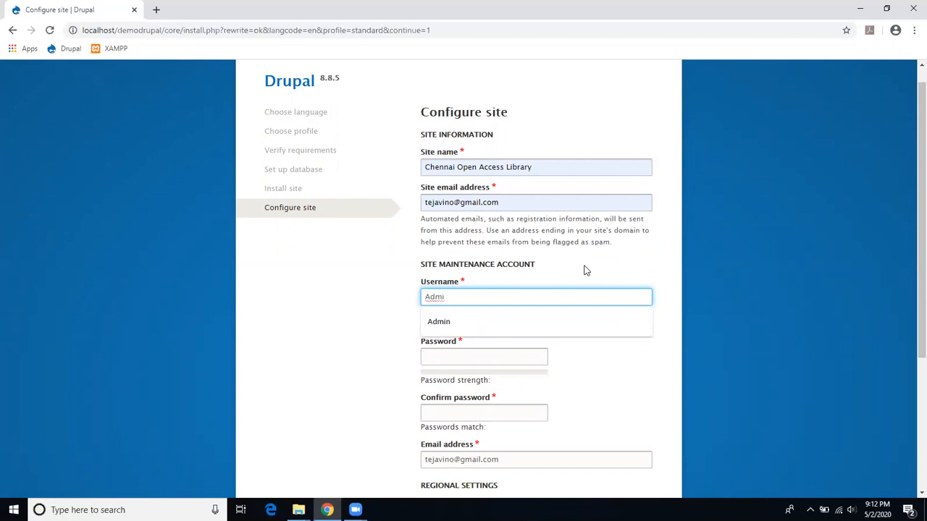
type("n2")
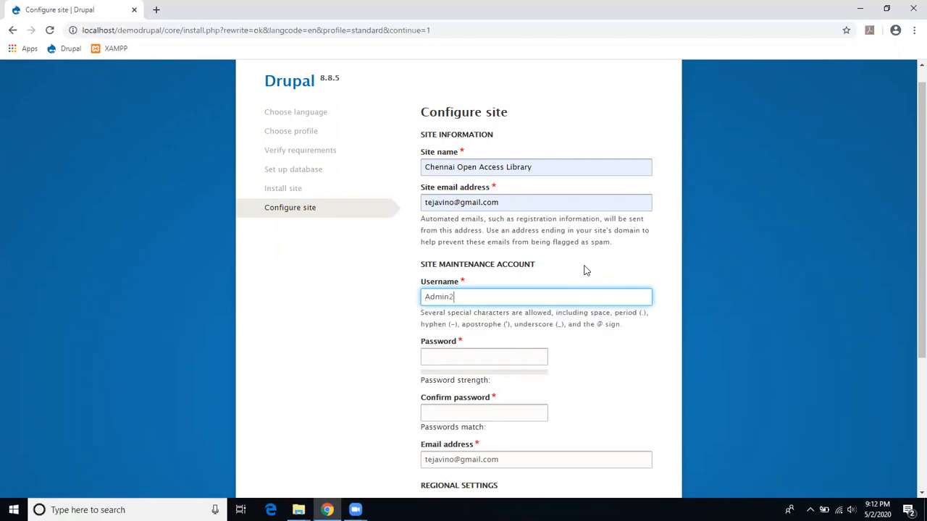
left_click(485, 354)
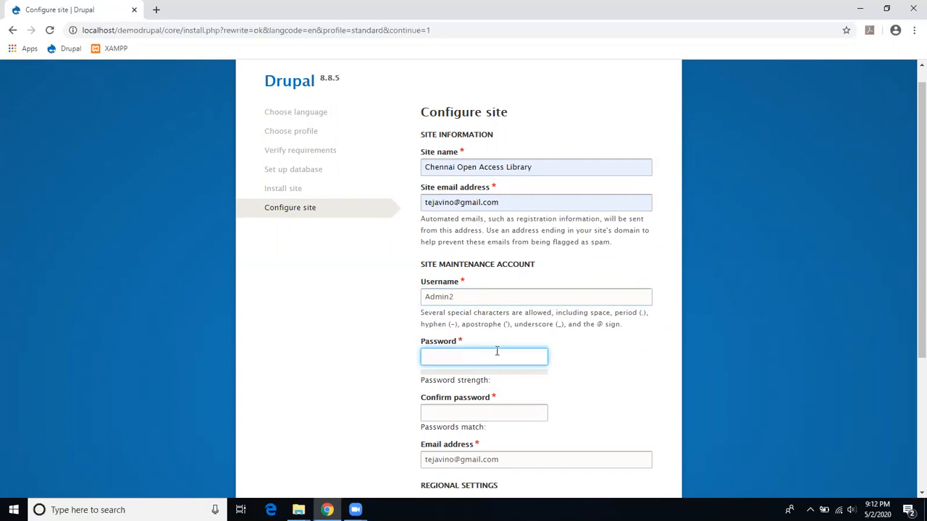
type("admi")
left_click_drag(921, 251, 921, 283)
left_click(473, 350)
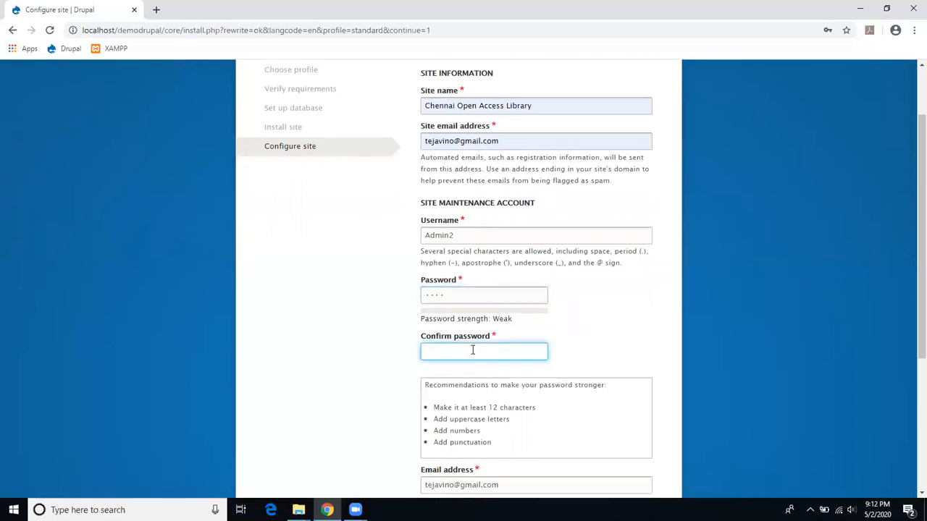
type("aa")
left_click_drag(501, 368, 421, 367)
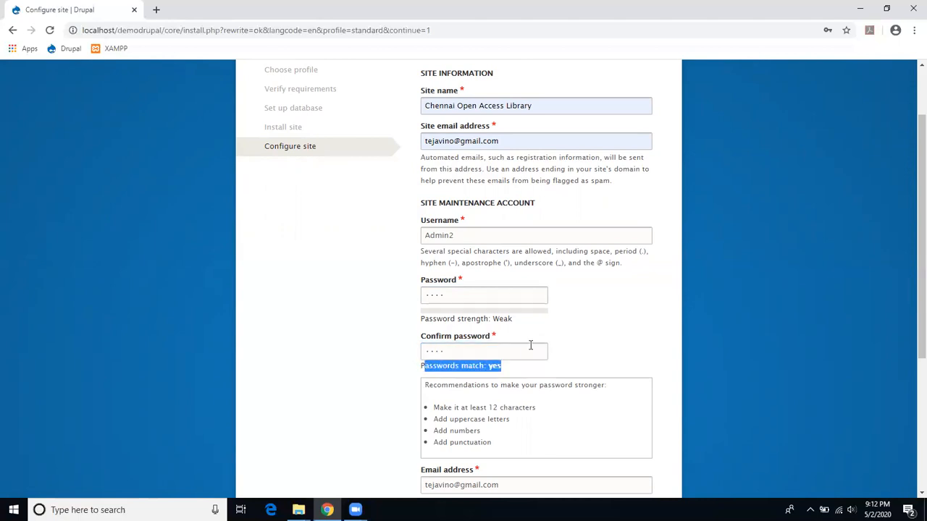
left_click_drag(910, 190, 910, 336)
Step: Set the default country to India
left_click(543, 253)
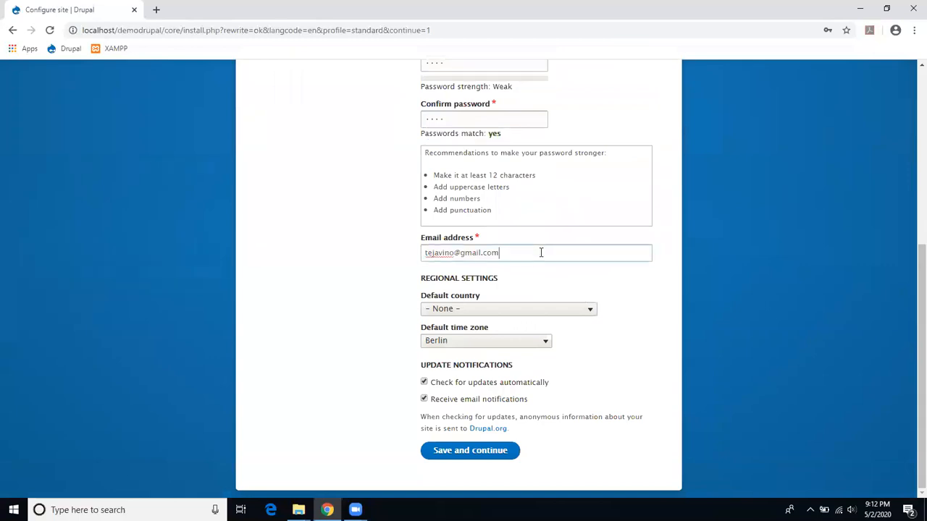
left_click(542, 314)
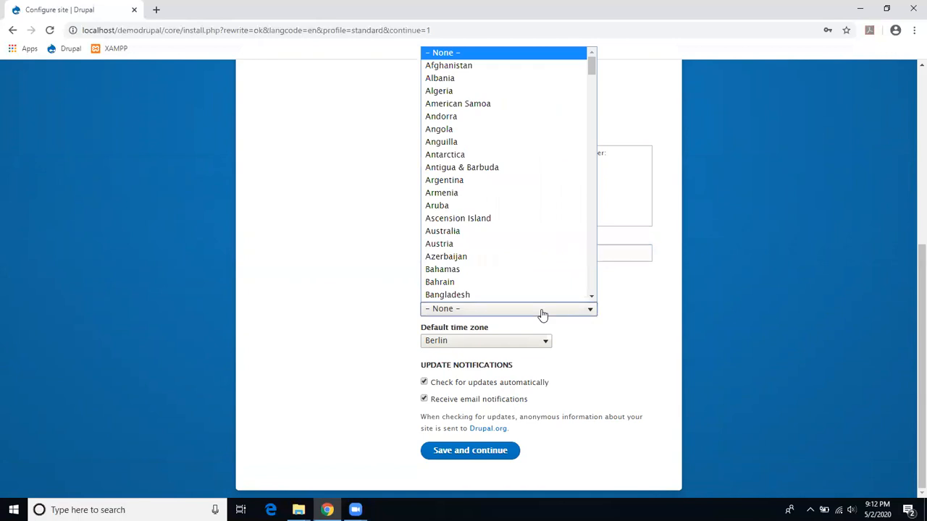
scroll(550, 290, "down", 3)
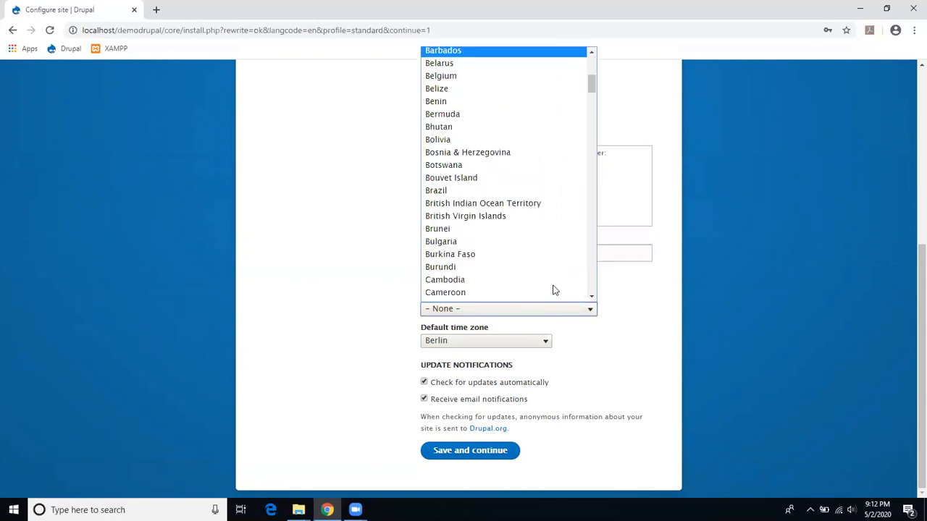
scroll(538, 269, "down", 8)
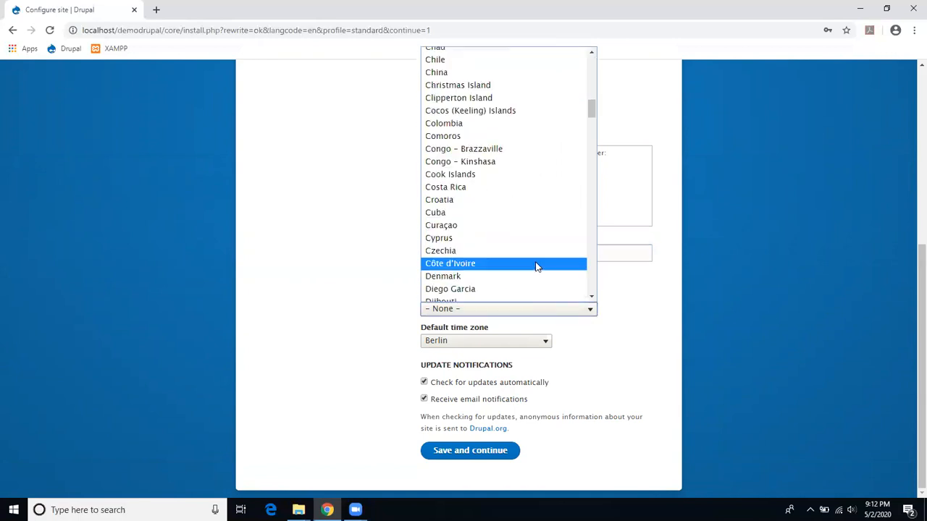
key("i")
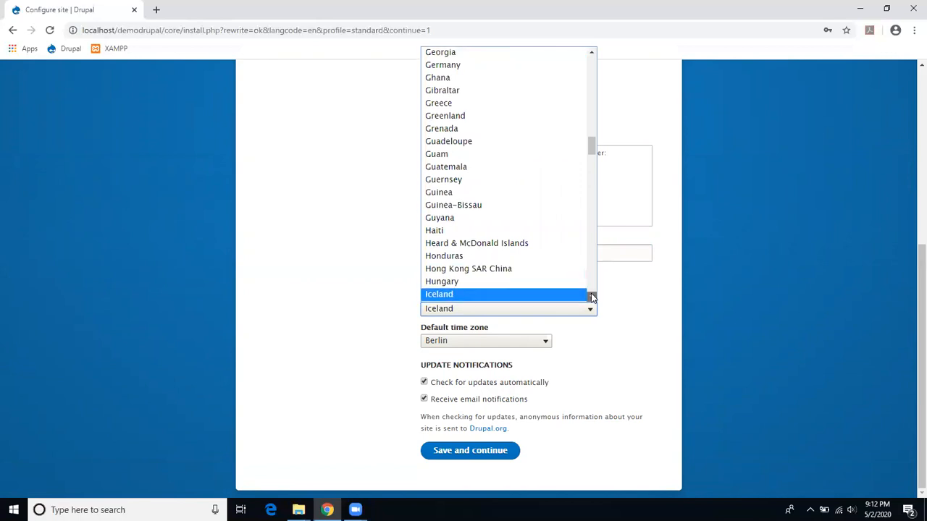
left_click(591, 296)
left_click(558, 287)
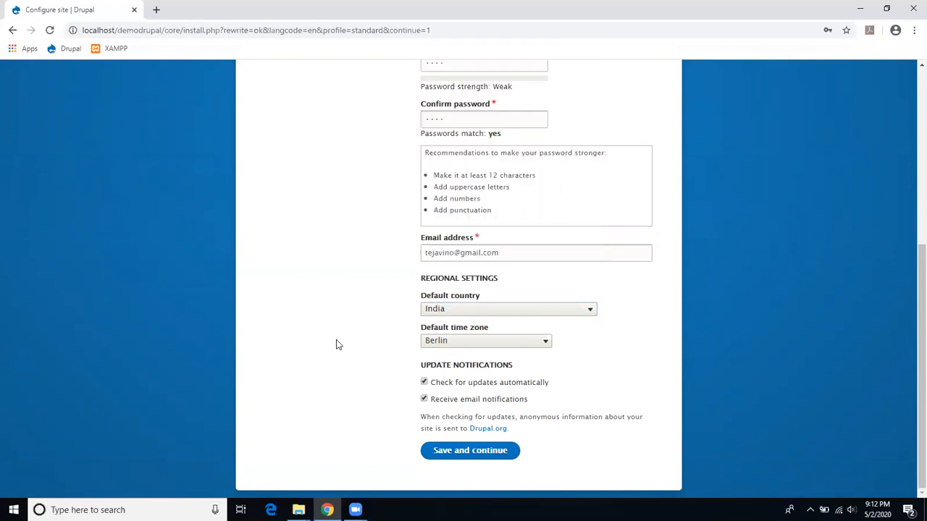
Step: Choose Kolkata time zone, disable automatic update checks, and save the configuration
left_click(480, 346)
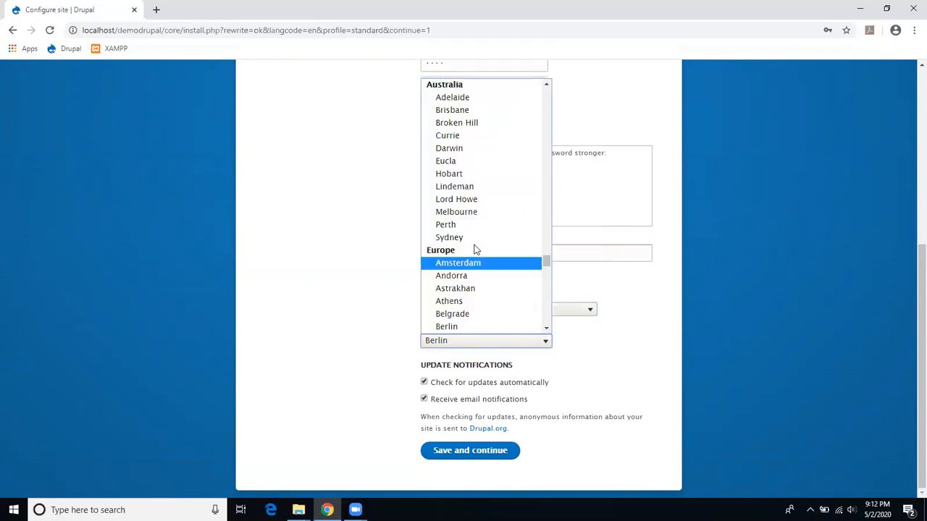
scroll(474, 250, "down", 3)
left_click_drag(548, 261, 554, 228)
key("k")
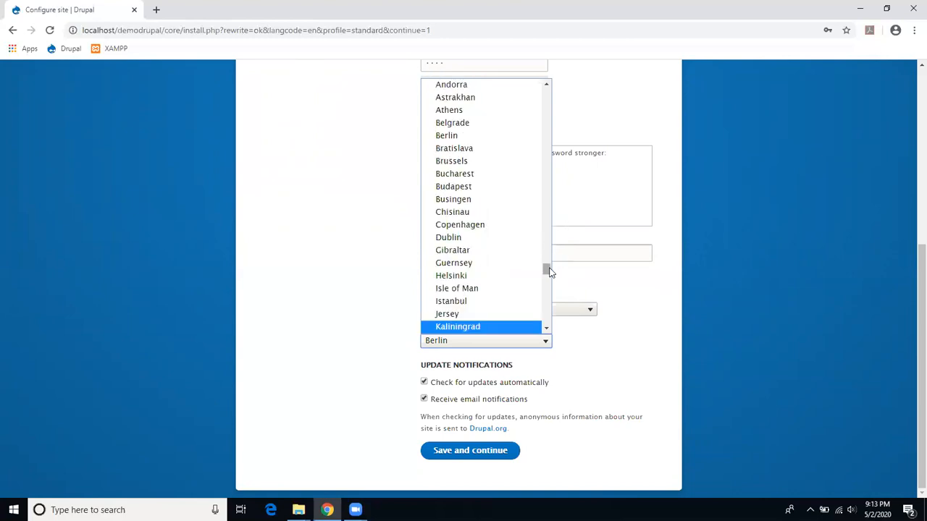
left_click_drag(547, 275, 558, 235)
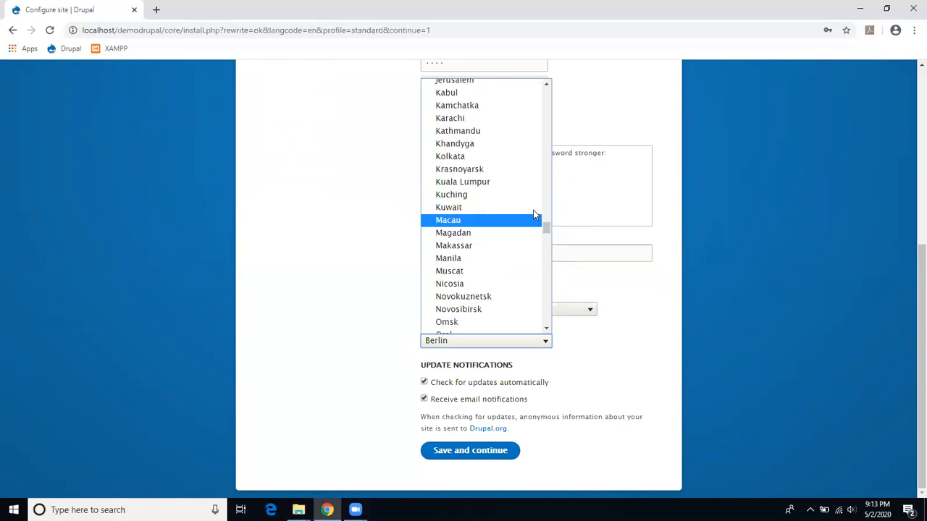
left_click(487, 156)
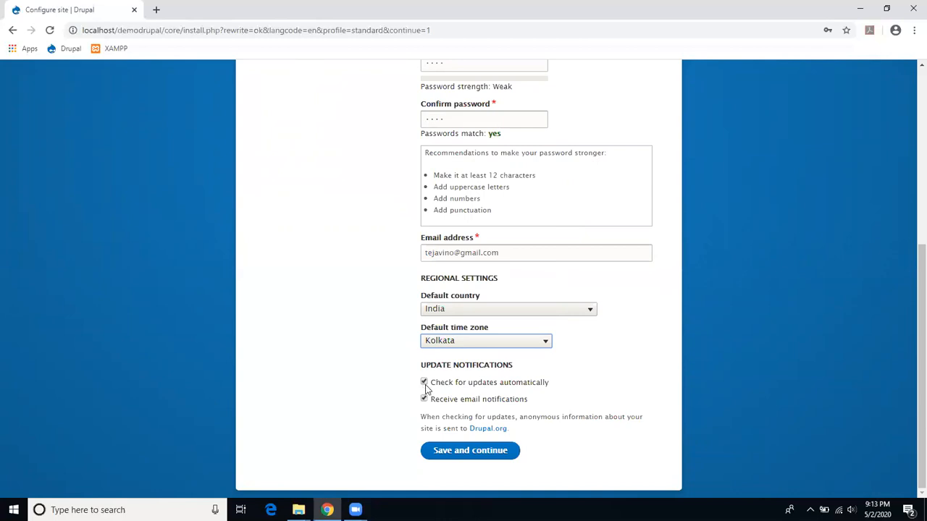
left_click(425, 386)
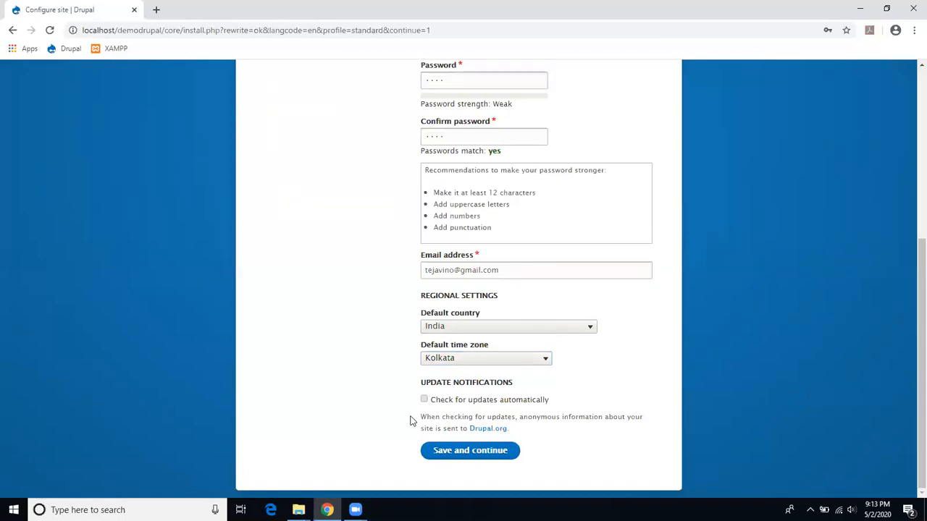
left_click(458, 453)
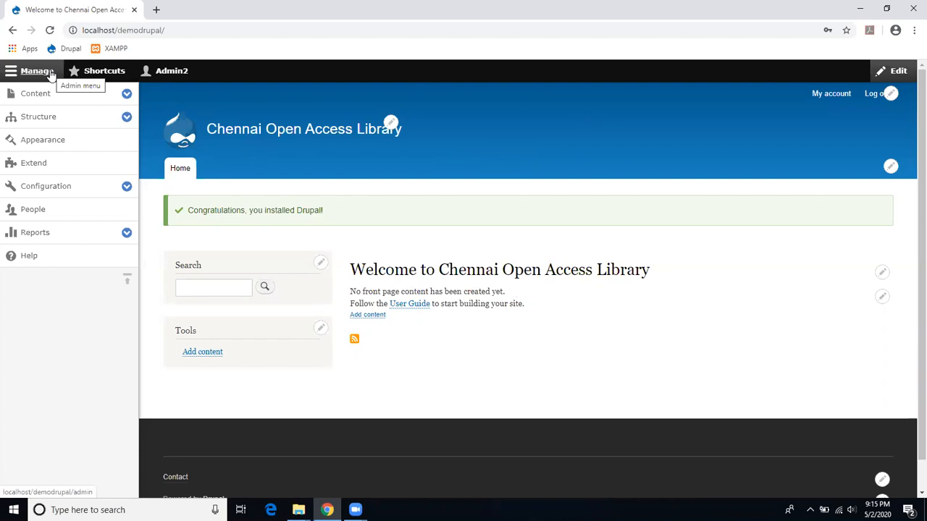
left_click(89, 97)
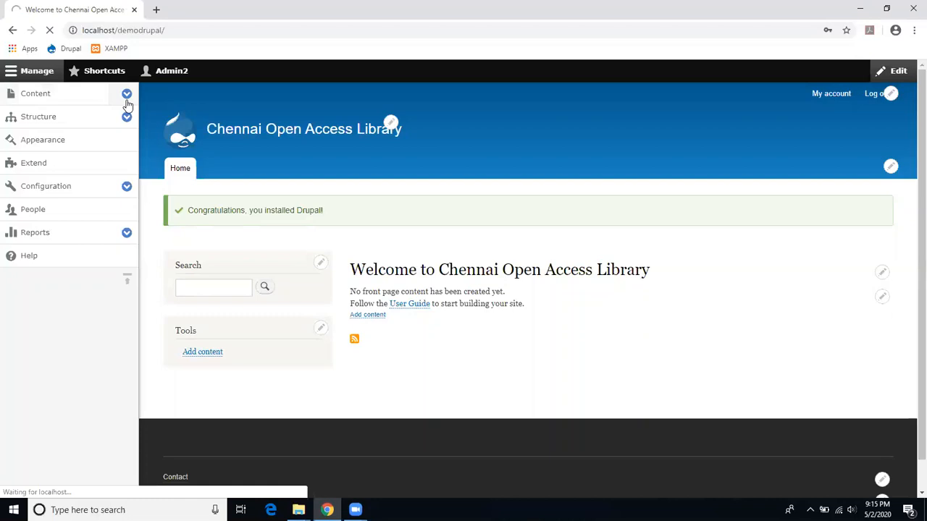
left_click(126, 97)
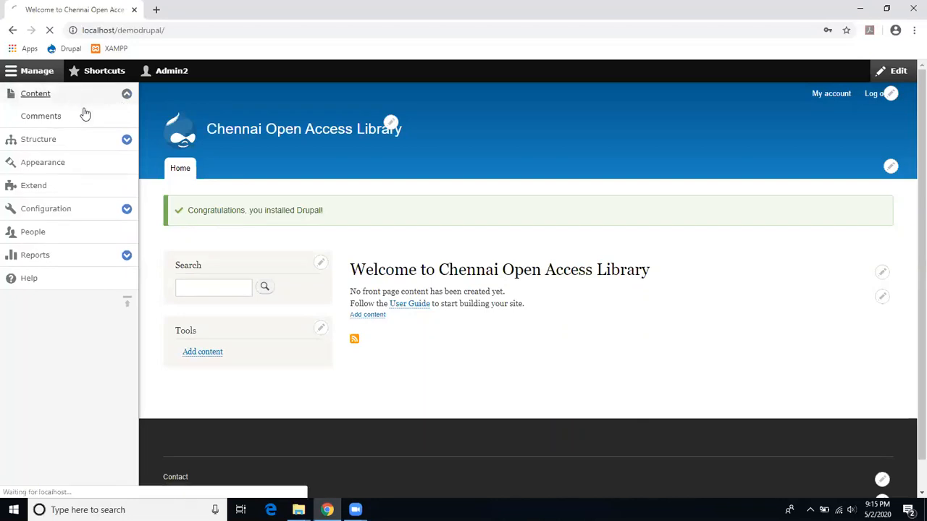
left_click(127, 142)
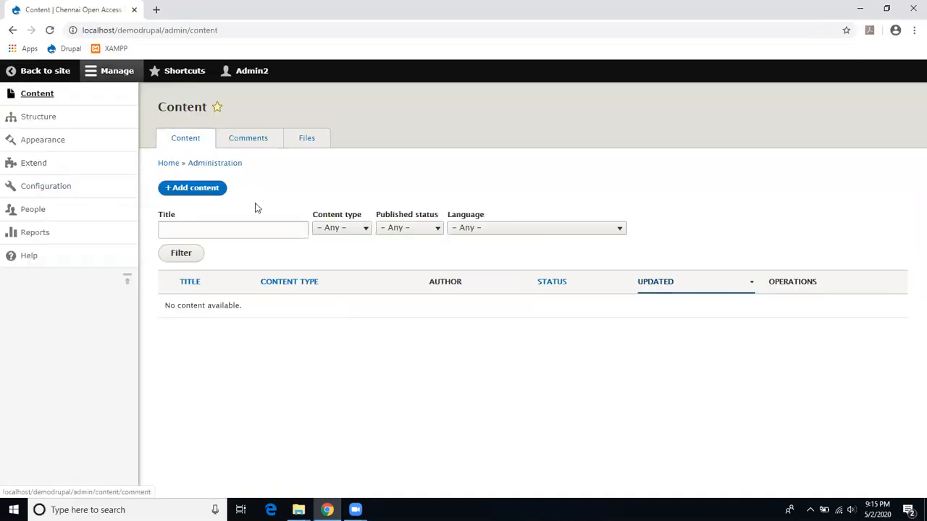
left_click(11, 34)
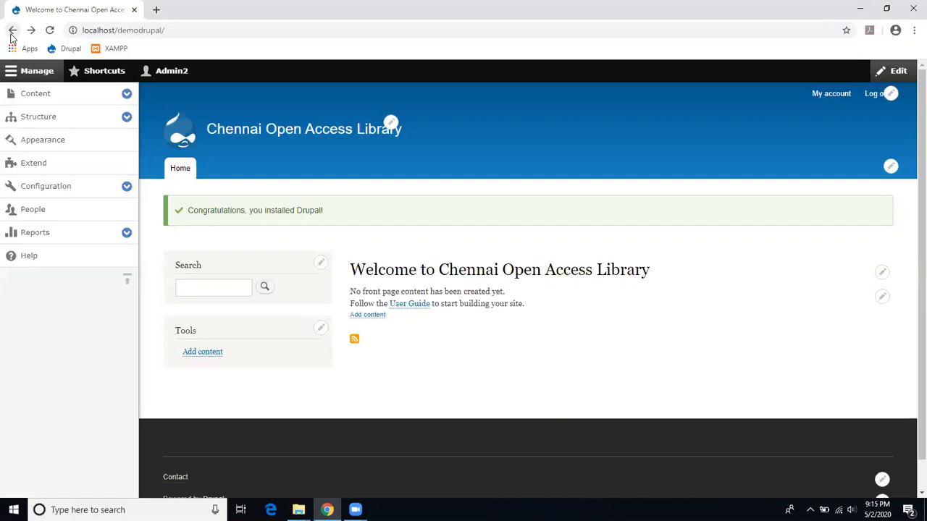
Step: Set Bartik's header background to olive #7a8e05 at the top and deep blue #1d26c3 at the bottom
left_click(54, 144)
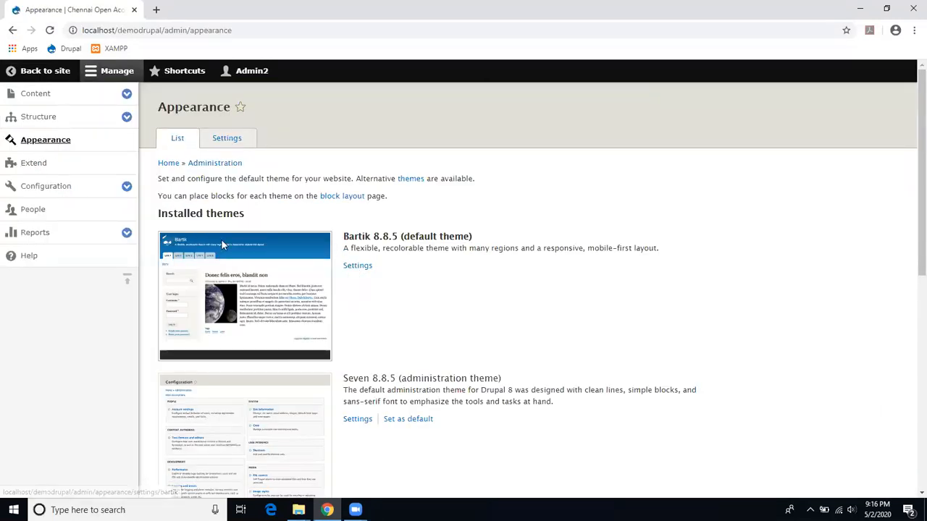
left_click(357, 265)
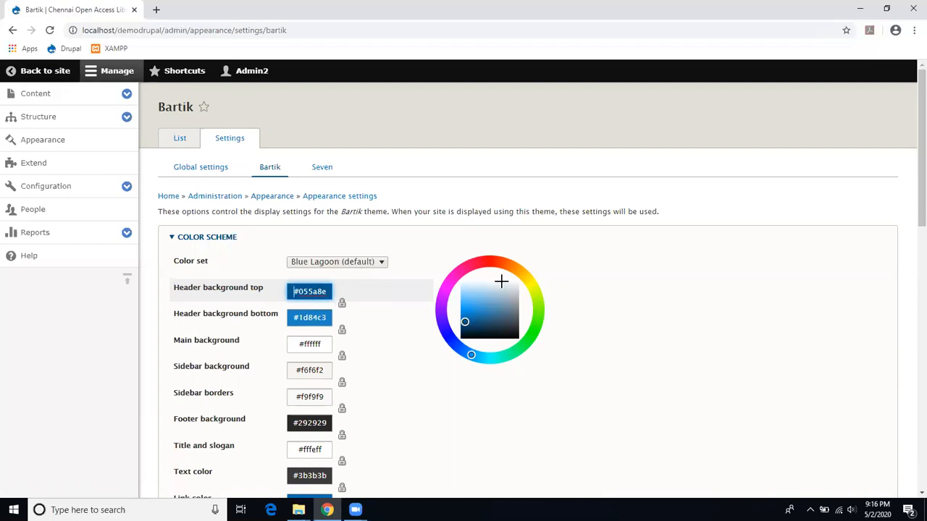
left_click(536, 289)
left_click(323, 323)
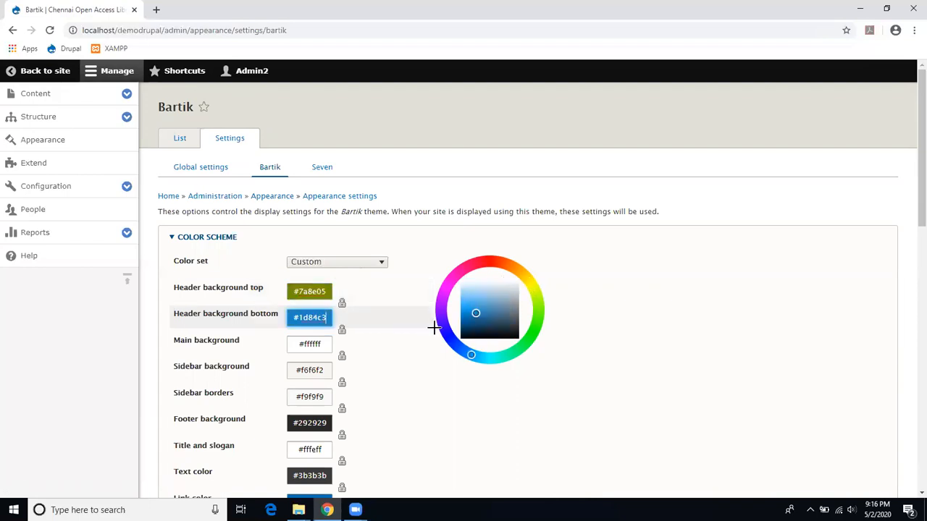
left_click(449, 336)
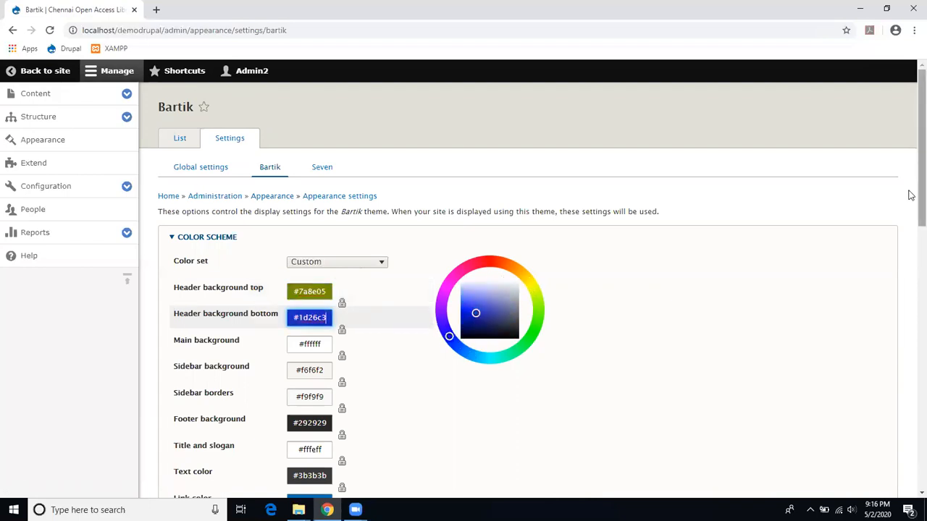
scroll(910, 218, "down", 5)
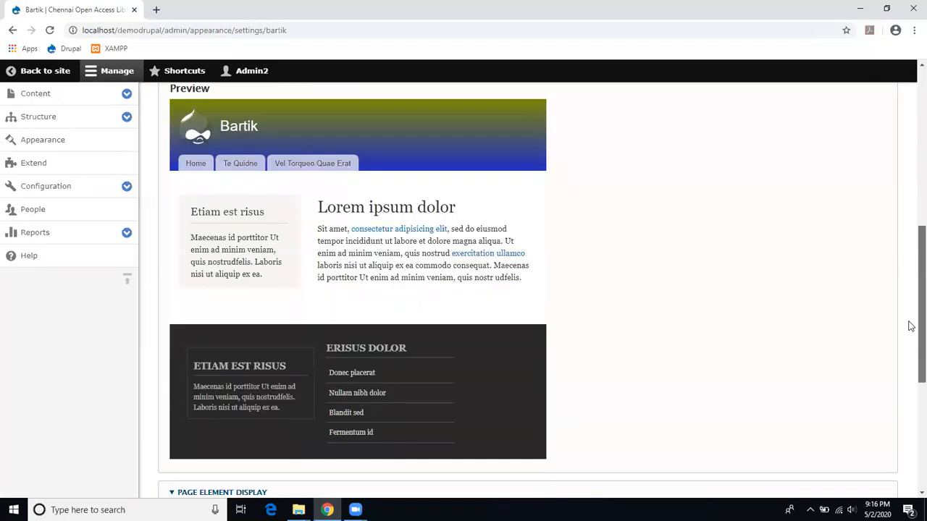
left_click_drag(911, 326, 912, 311)
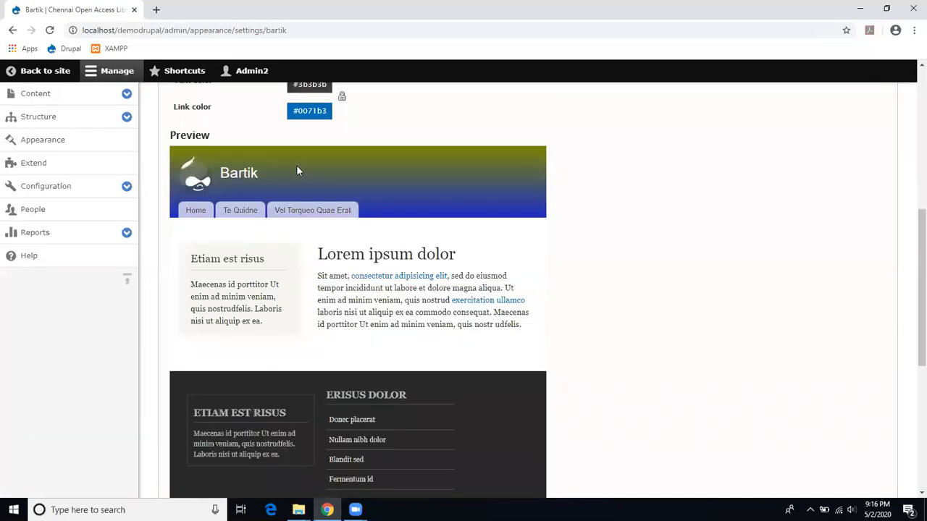
left_click_drag(911, 231, 910, 367)
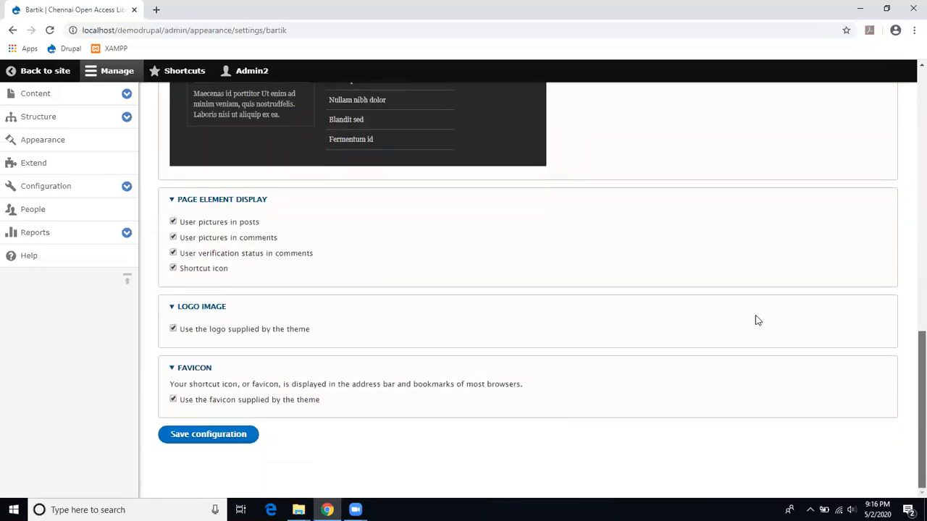
Step: Keep the theme's default logo and save the Bartik colour configuration
left_click(173, 330)
left_click(190, 352)
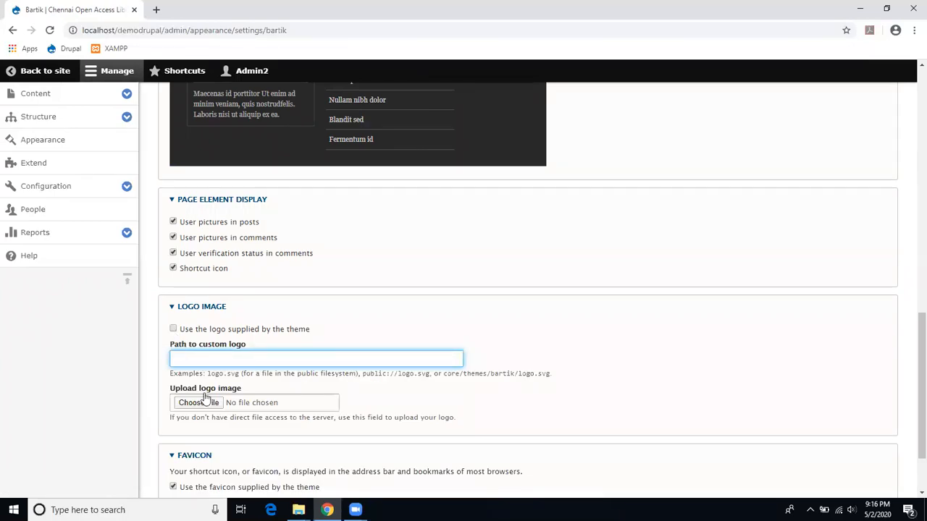
left_click(174, 330)
left_click(215, 437)
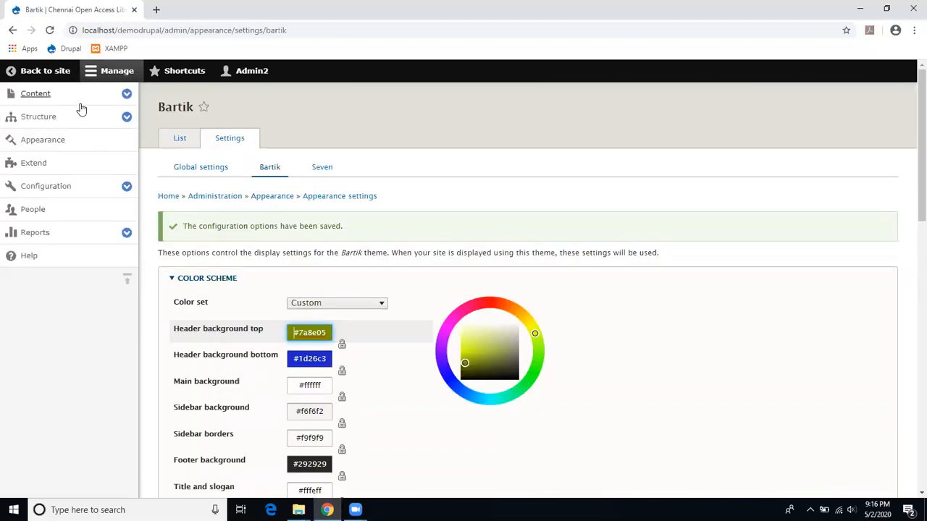
scroll(335, 317, "down", 5)
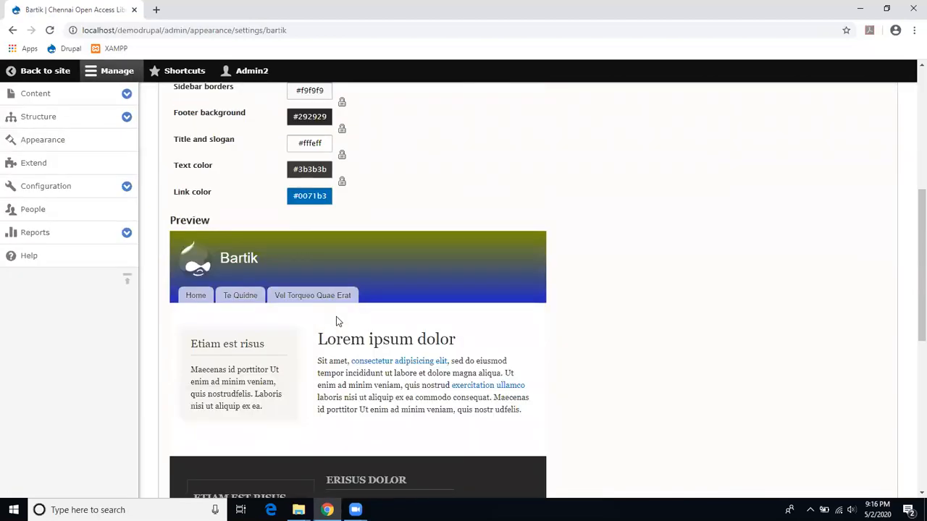
scroll(335, 316, "up", 3)
left_click(57, 75)
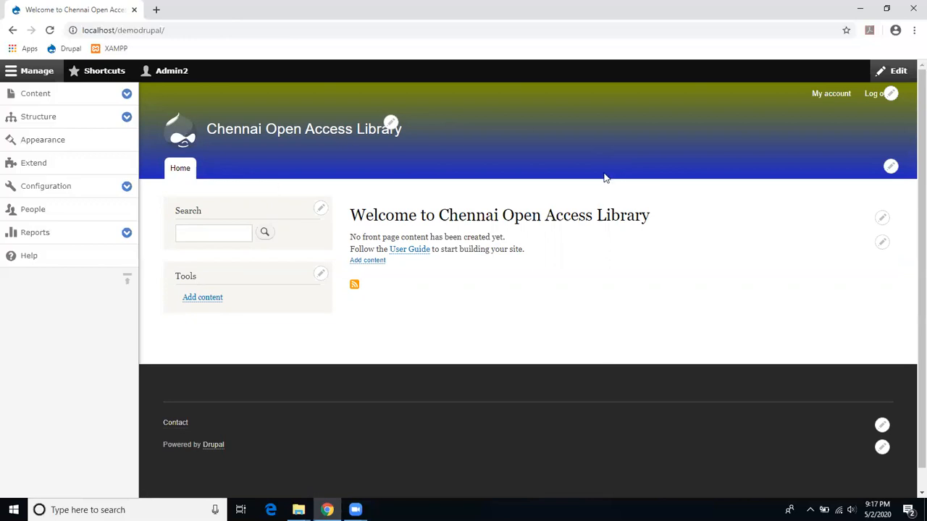
Step: Open the Main navigation menu's edit page from the navigation block's pencil icon
left_click(890, 168)
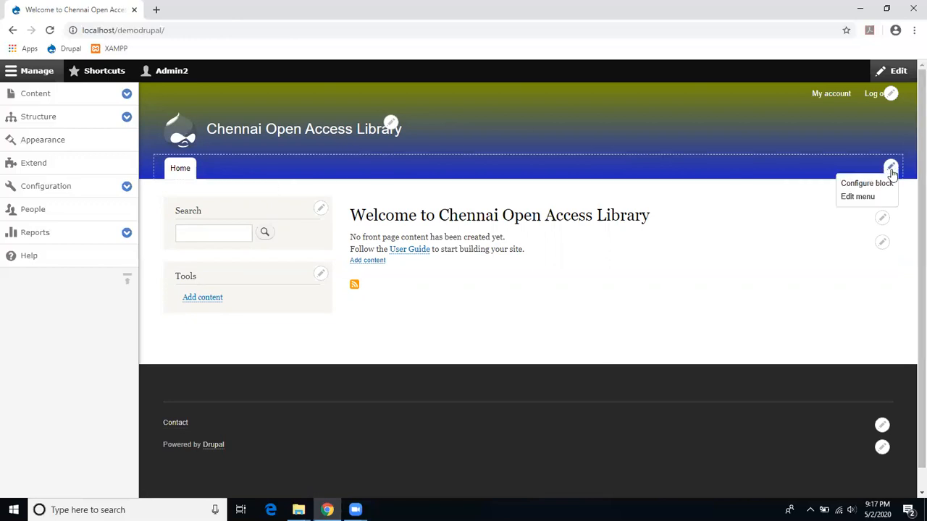
left_click(869, 199)
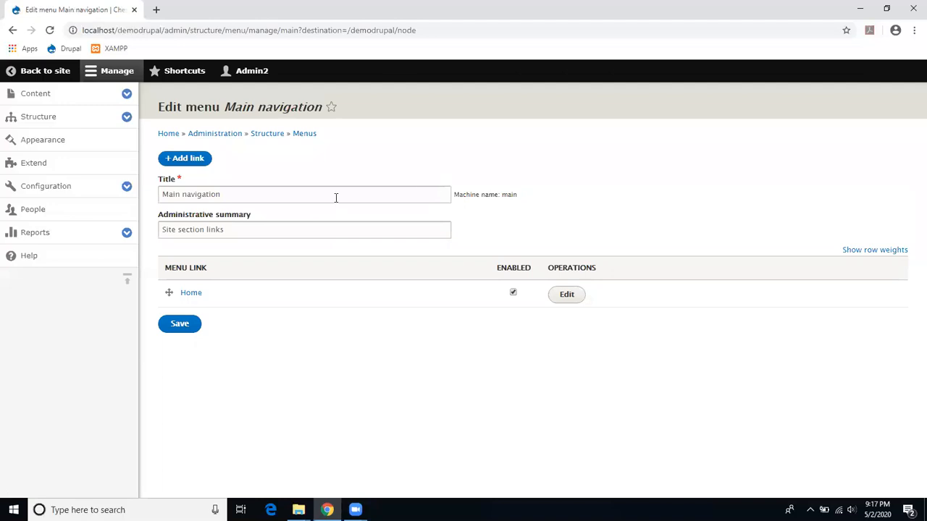
Step: Add a Main navigation link titled About Us pointing to /about_us
left_click(185, 165)
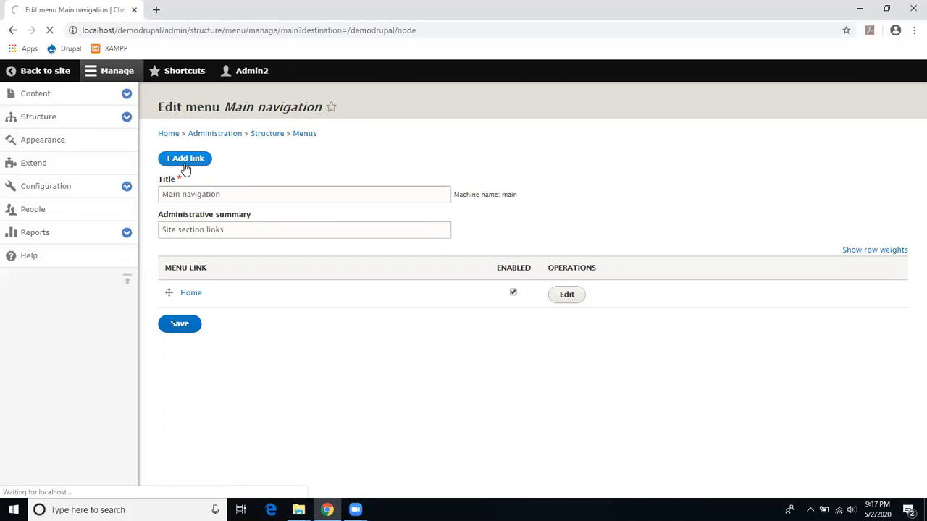
left_click(204, 171)
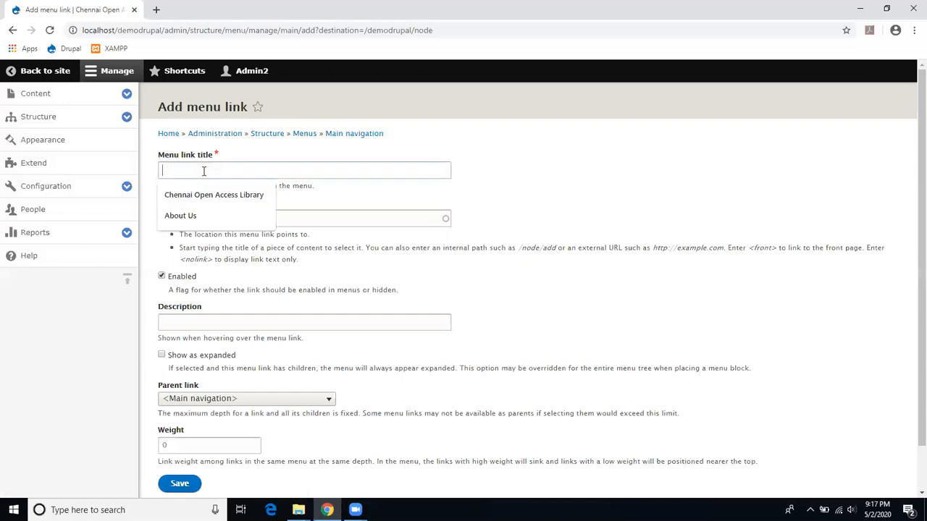
left_click(229, 217)
left_click(229, 220)
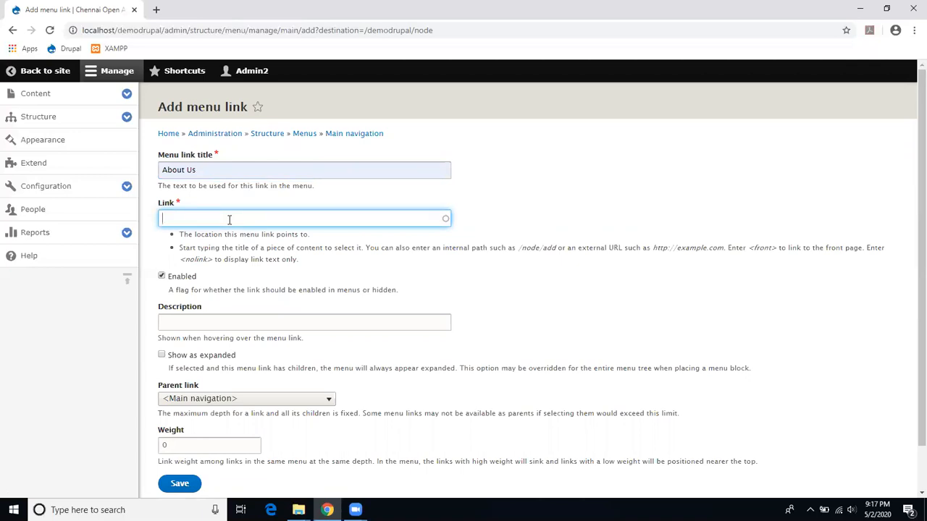
type("/about_us")
Step: Keep <Main navigation> as the parent, set weight 1, and save the link
left_click(220, 402)
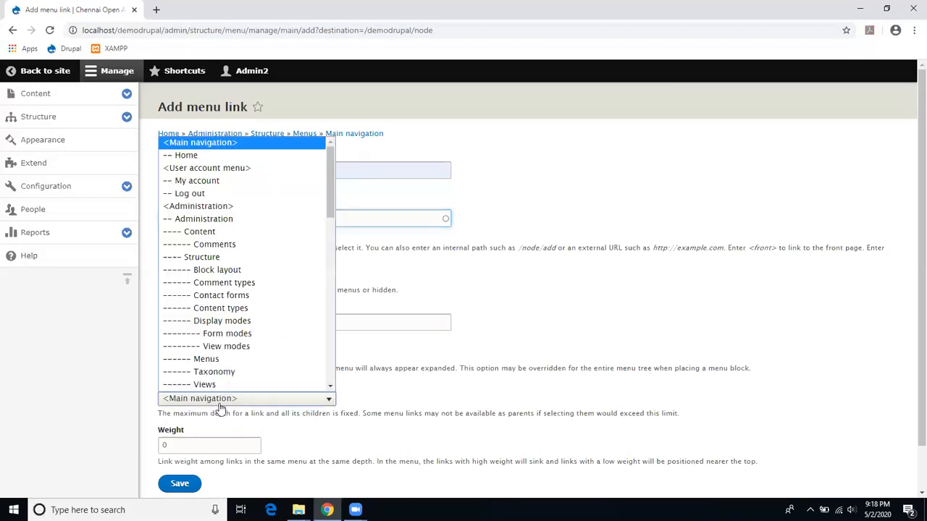
left_click(214, 148)
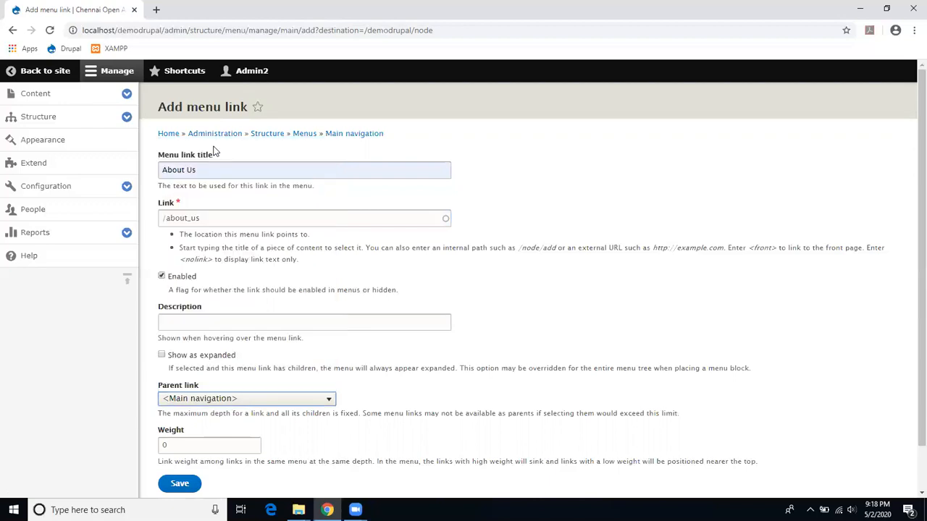
left_click(216, 402)
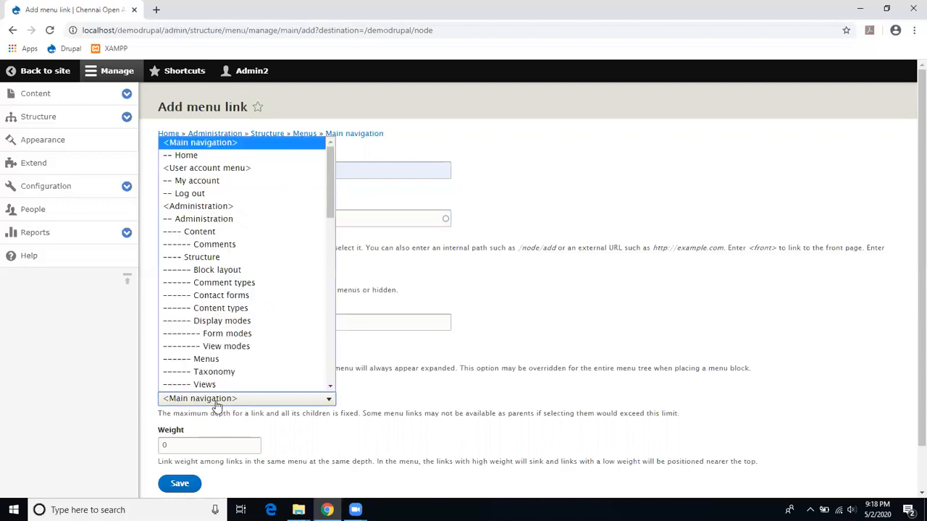
left_click(218, 145)
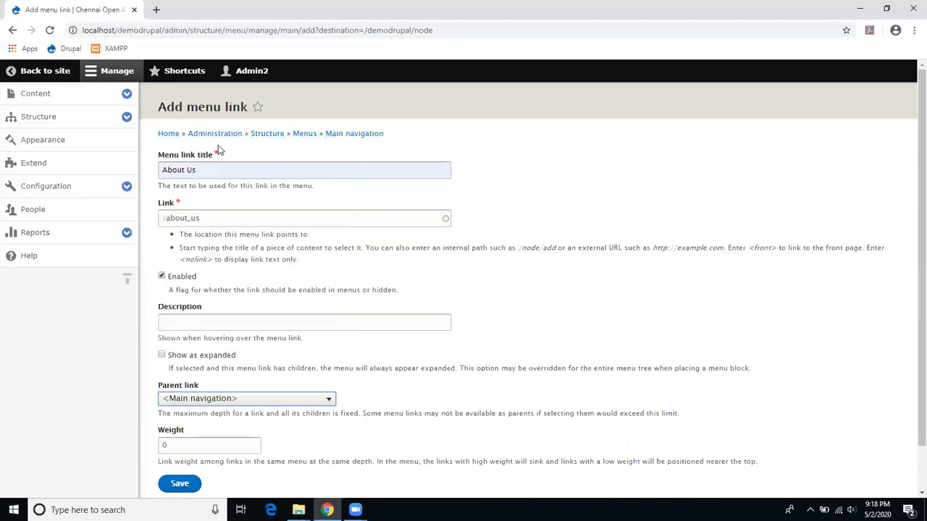
key("Tab")
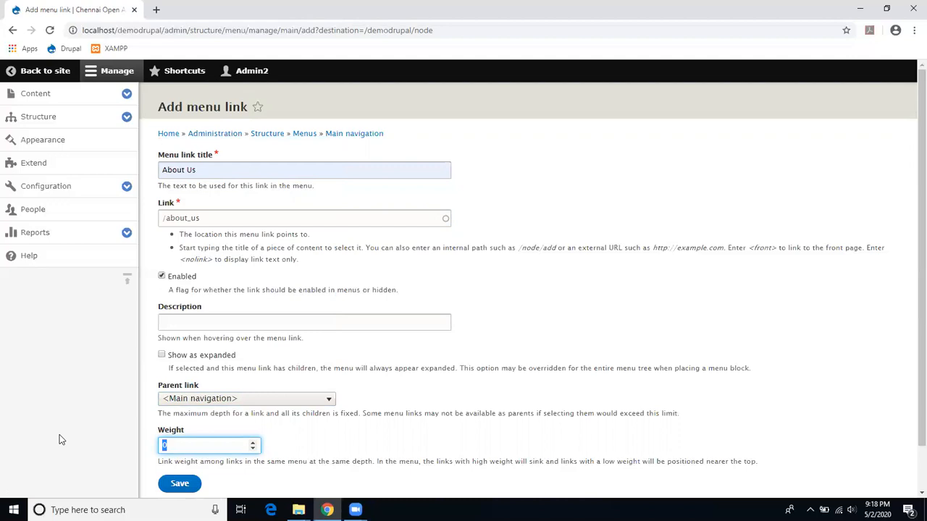
type("1")
scroll(911, 250, "down", 1)
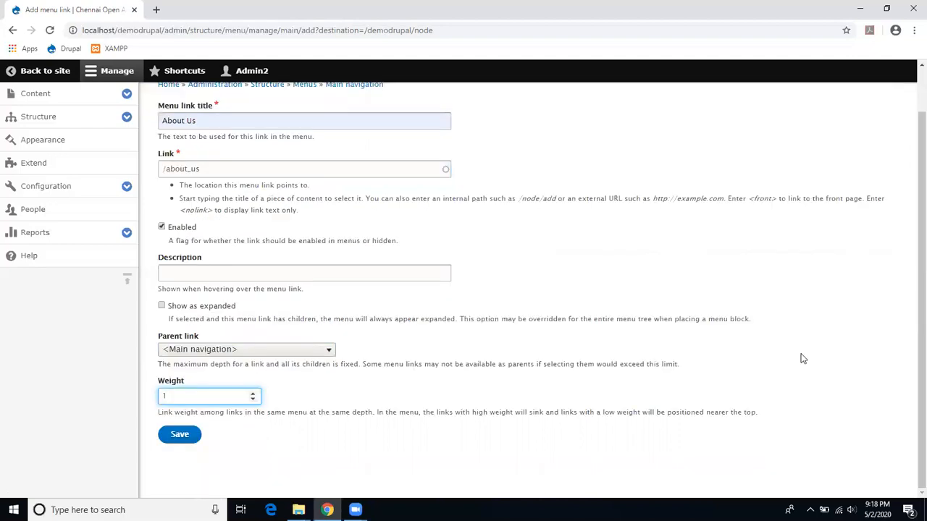
left_click(188, 443)
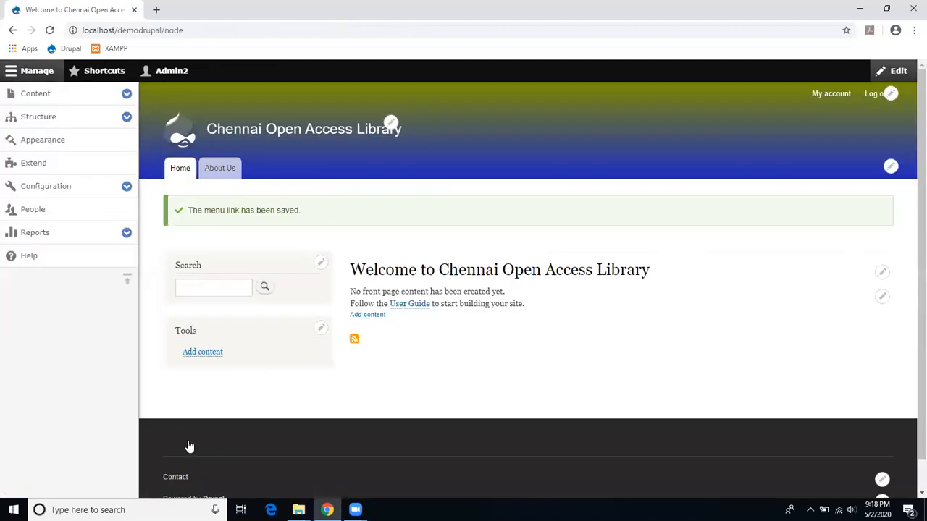
Step: Check the About Us tab, then open the User account menu's Add link form
left_click(231, 169)
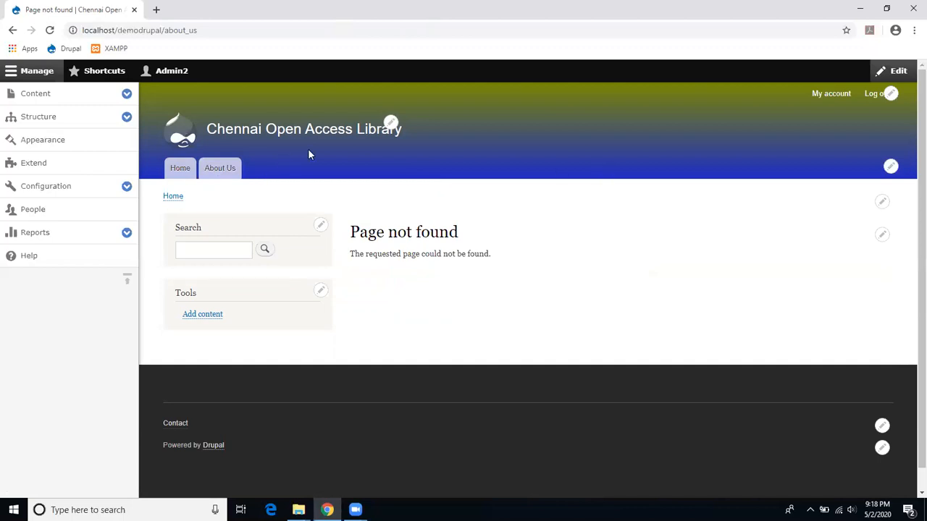
left_click(891, 97)
left_click(871, 124)
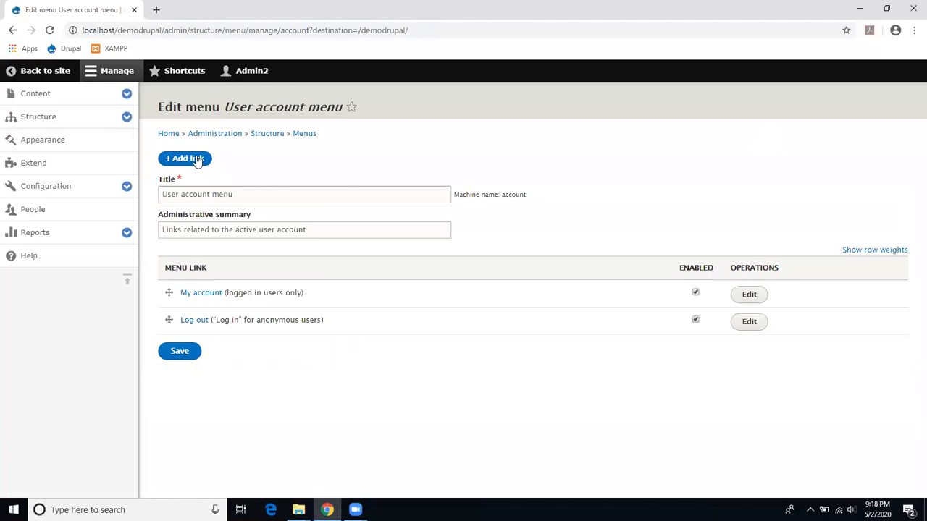
left_click(187, 158)
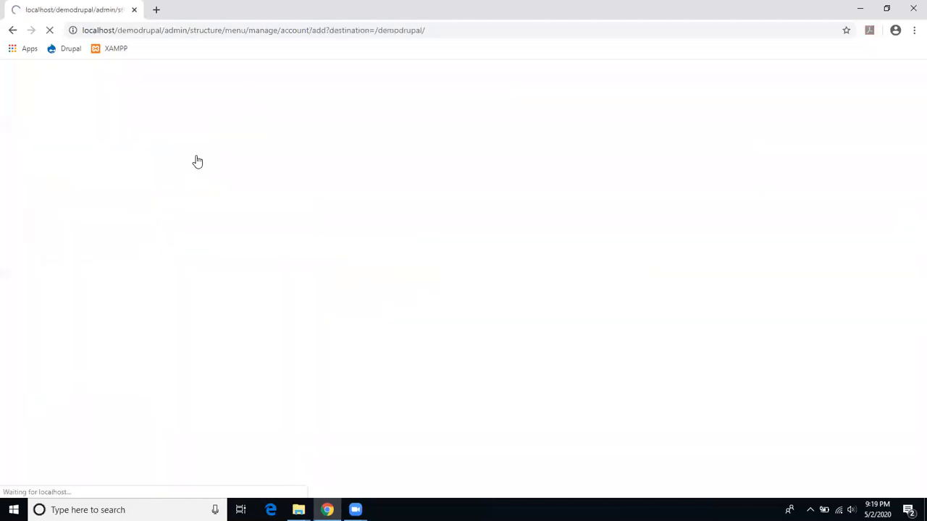
Step: Enter the title 'My Profile' and the path /profile for the new link
left_click(209, 171)
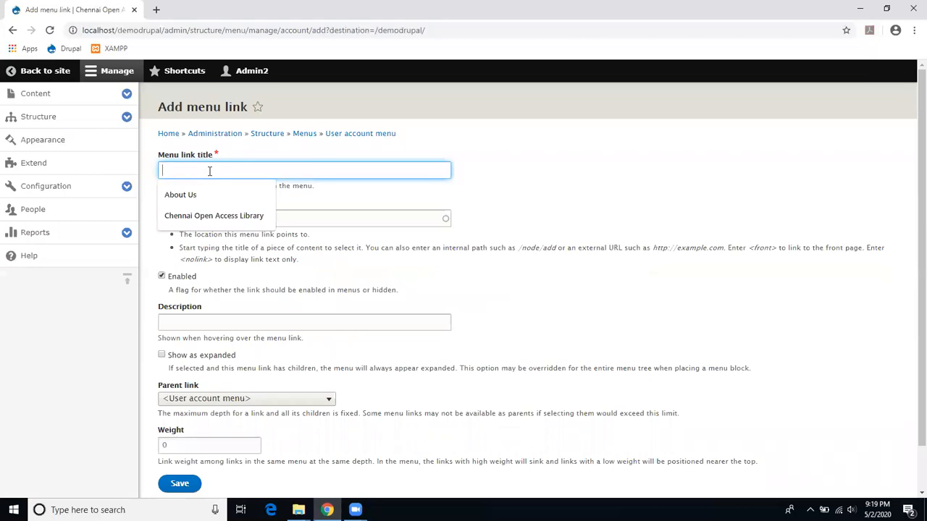
type("My ")
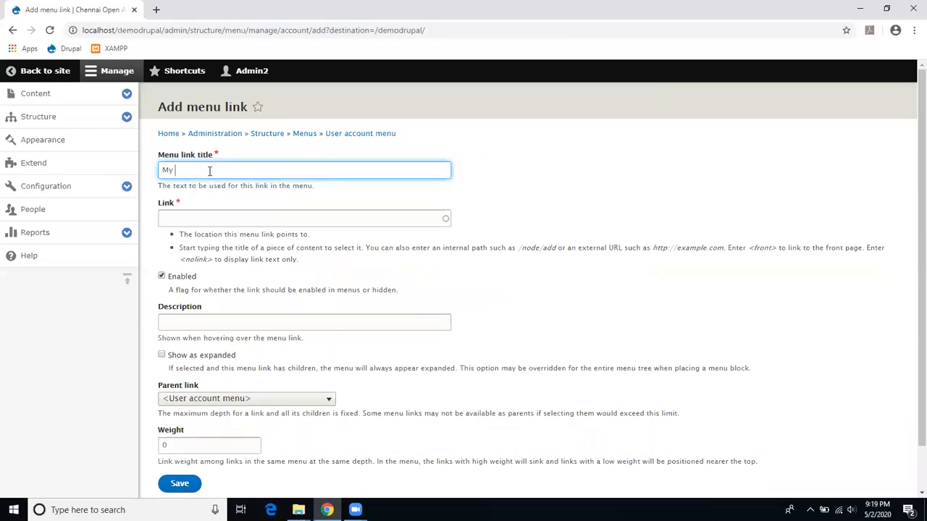
type("Profile")
left_click(200, 209)
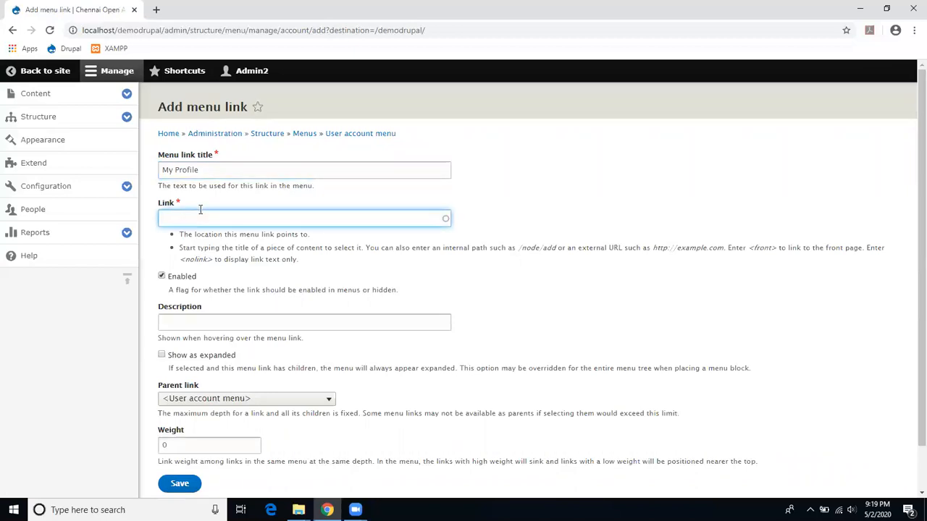
type("/profilr")
key("BackSpace")
type("e")
Step: Keep <User account menu> as the parent, set weight 2, and save the link
left_click(220, 325)
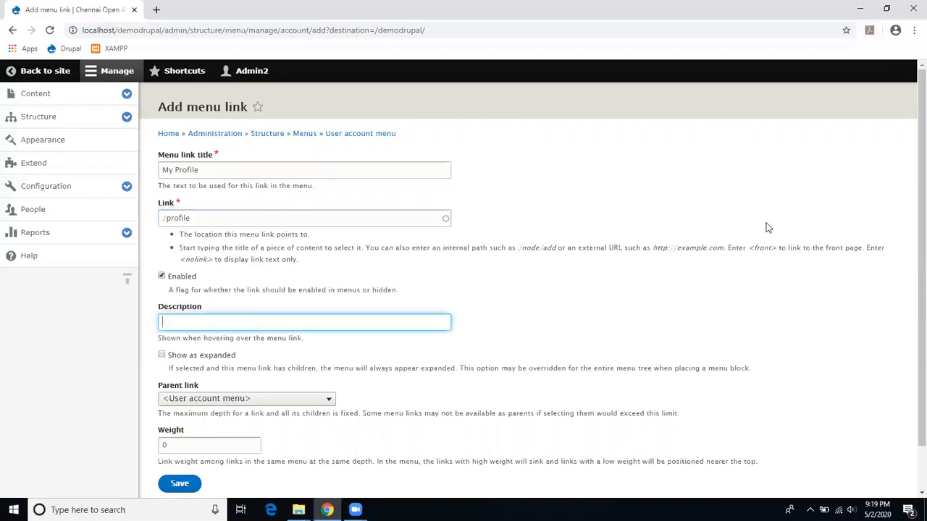
scroll(908, 201, "down", 1)
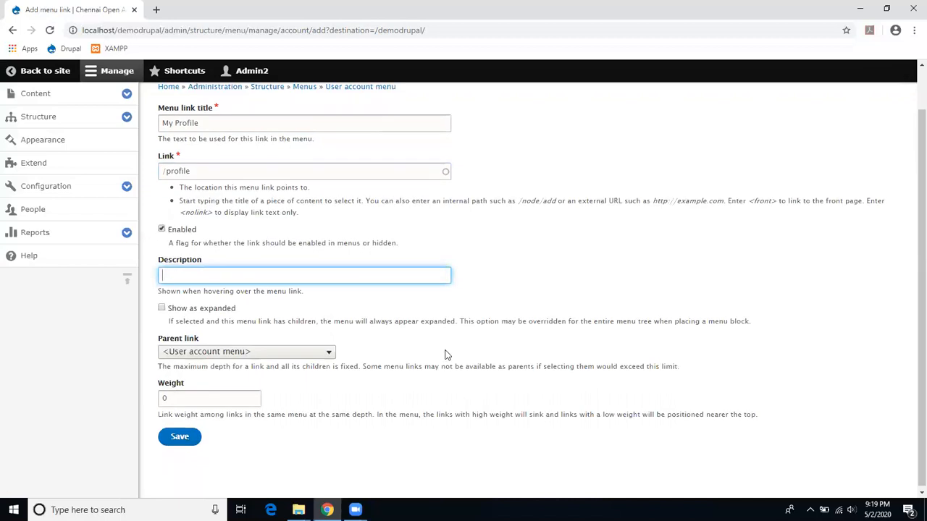
left_click(309, 356)
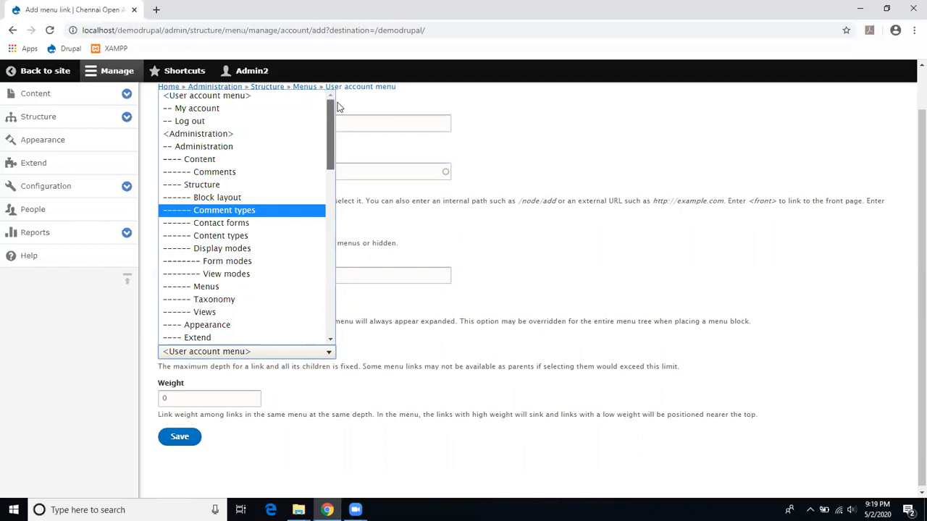
left_click(293, 96)
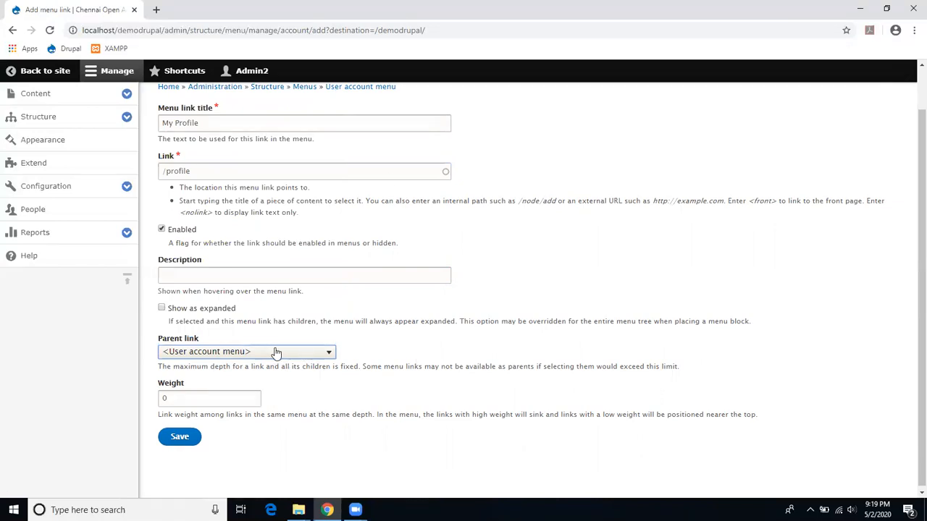
left_click_drag(221, 397, 155, 401)
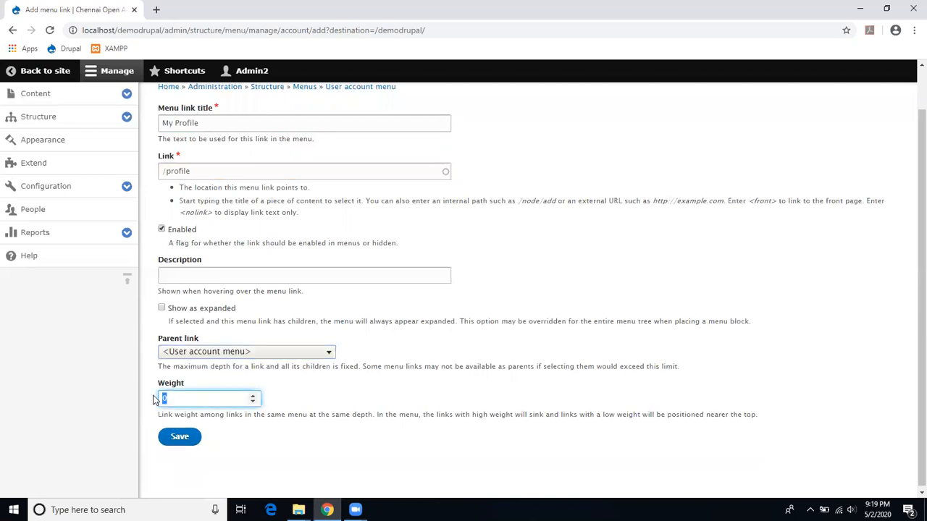
type("2")
left_click(185, 442)
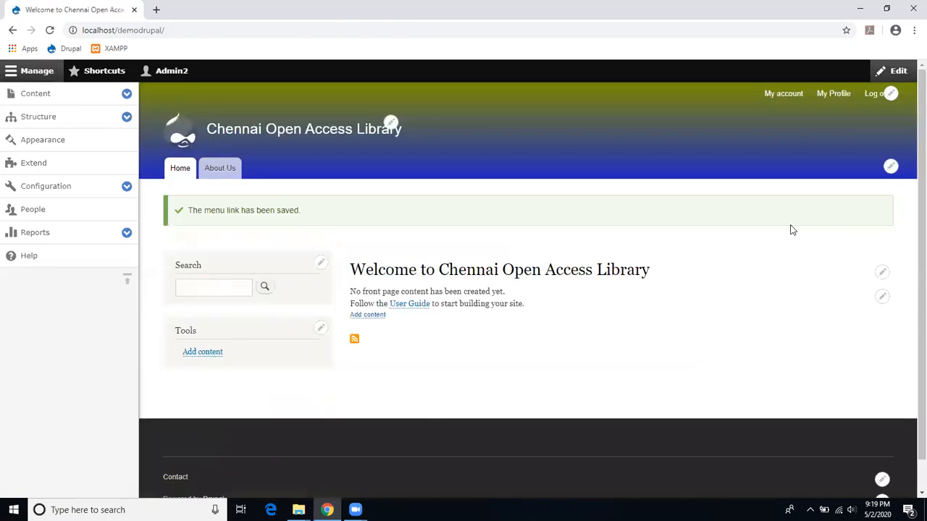
Step: Test the My Profile link, then start a new Article from the front page's Add content
left_click(845, 101)
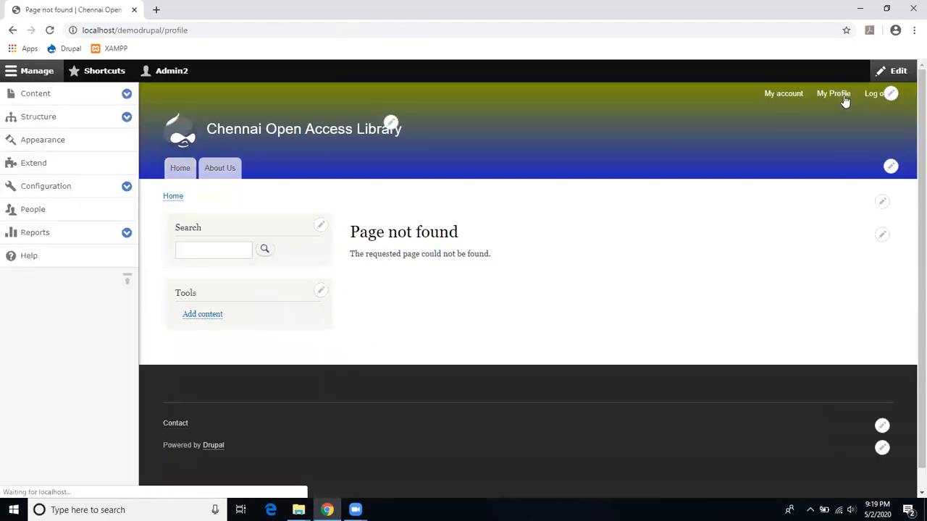
left_click(177, 175)
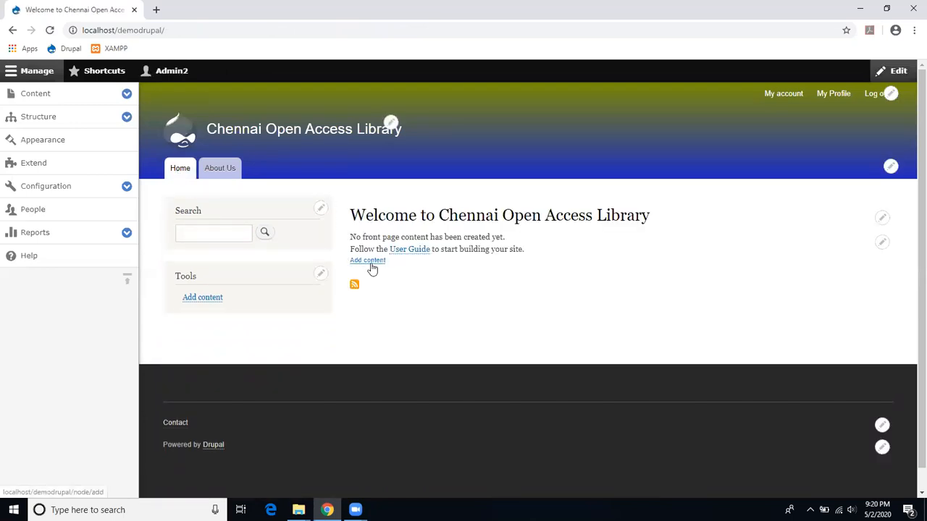
left_click(372, 268)
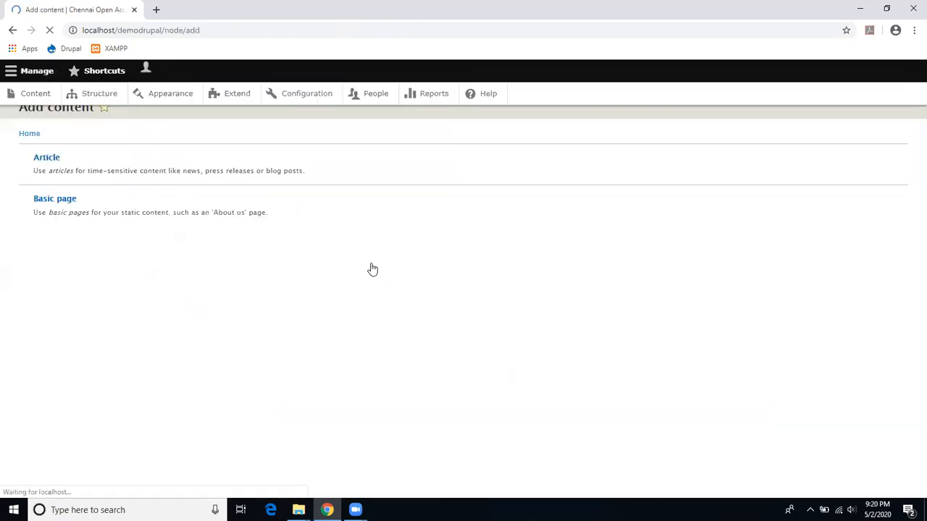
left_click(186, 159)
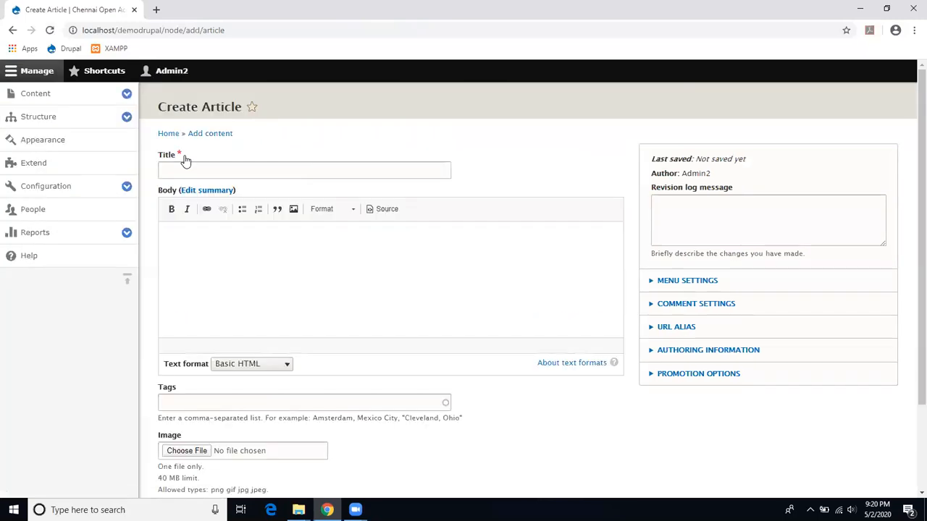
Step: Title the article 'Welcome to Chennai Open Access Library'
left_click(185, 171)
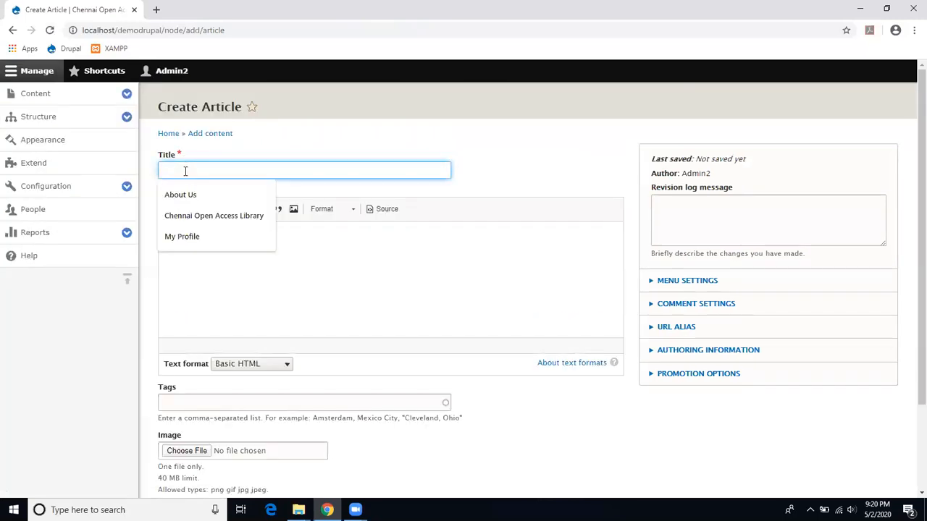
left_click(207, 216)
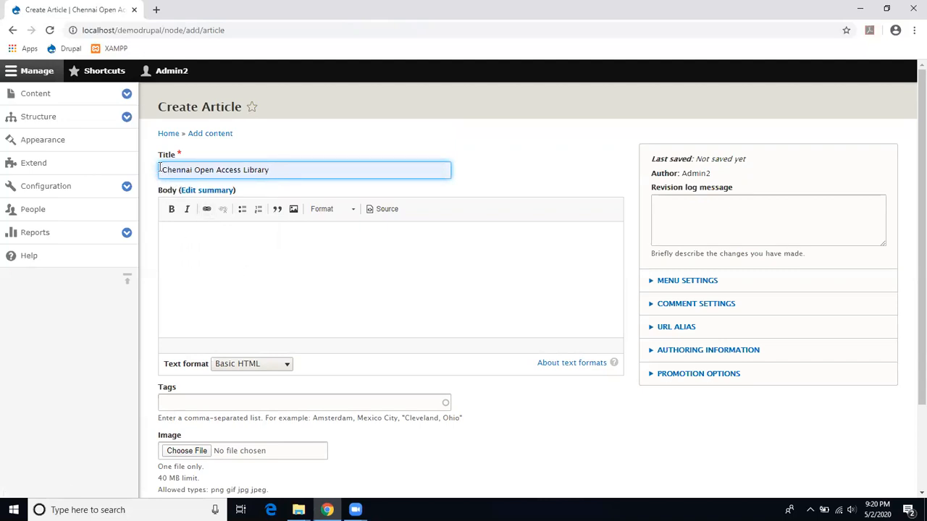
type("Welcome to")
Step: Write the body 'Welcome everyone', keep it published, and save the article
left_click(194, 248)
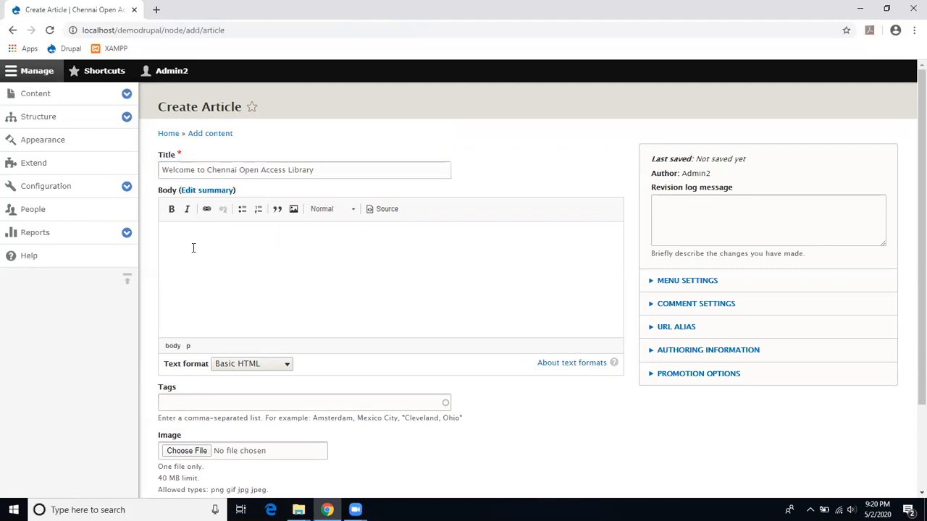
type("Welcome  everyone")
left_click_drag(918, 206, 918, 283)
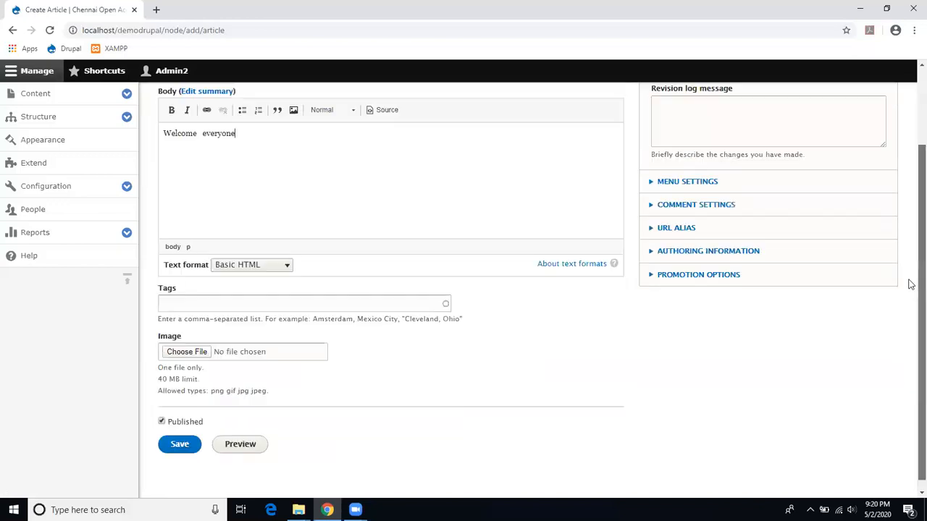
left_click(292, 308)
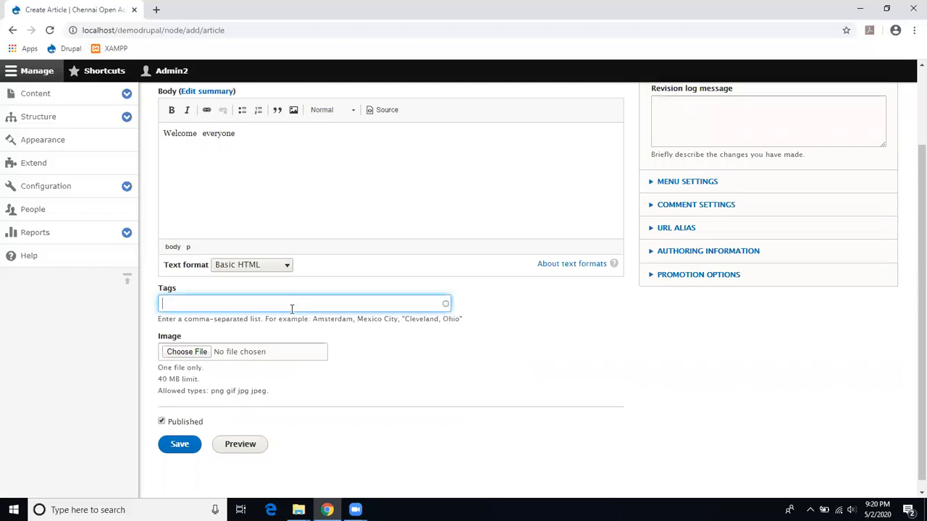
mouse_move(910, 242)
left_mouse_down()
mouse_move(910, 166)
mouse_move(912, 232)
left_mouse_up()
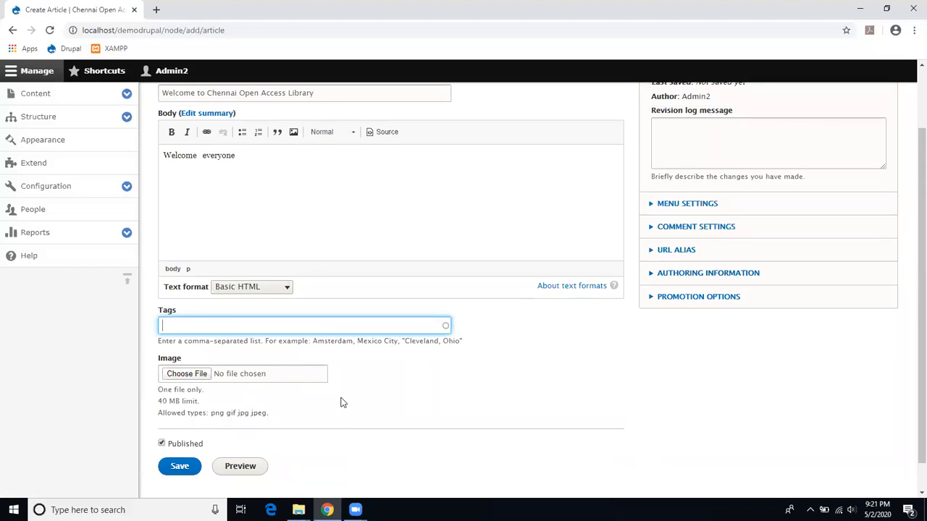
scroll(909, 265, "up", 1)
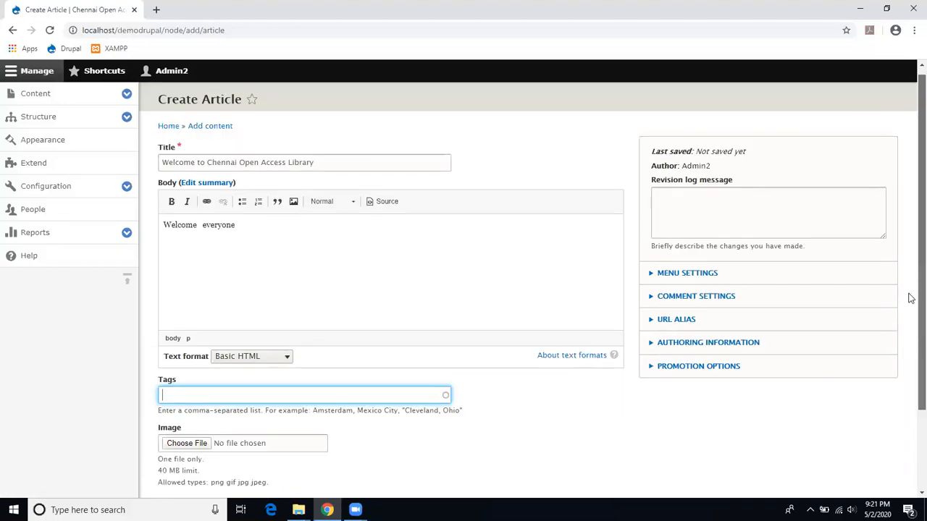
scroll(908, 297, "down", 1)
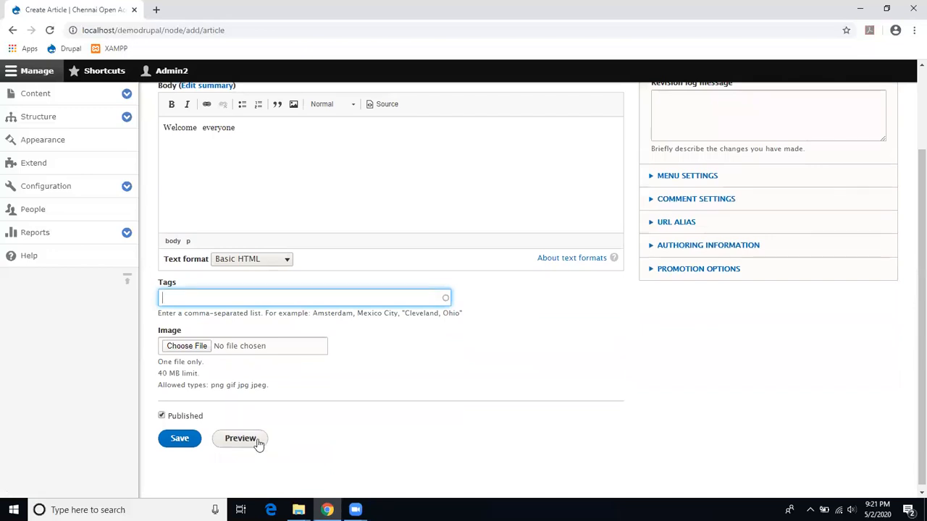
left_click(176, 442)
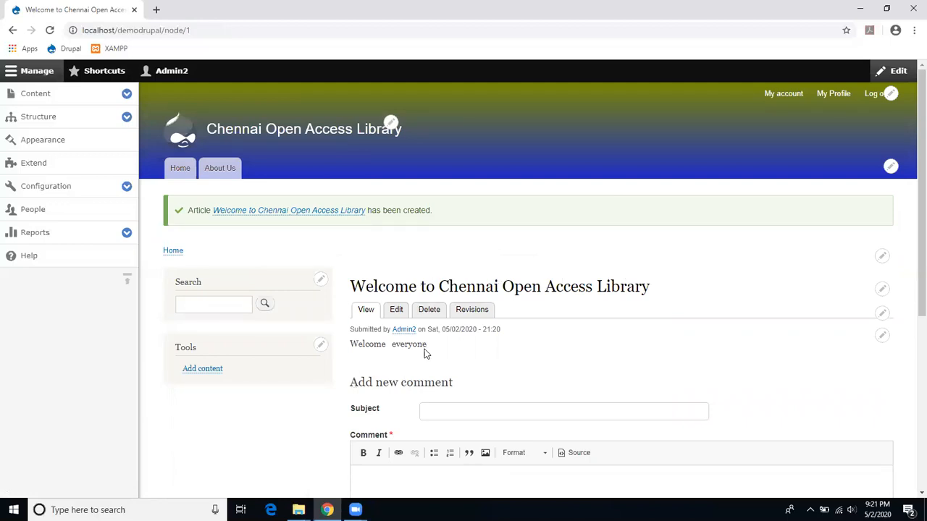
Step: Log out, view the welcome article teaser on the Home page, and open its full page
left_click(871, 98)
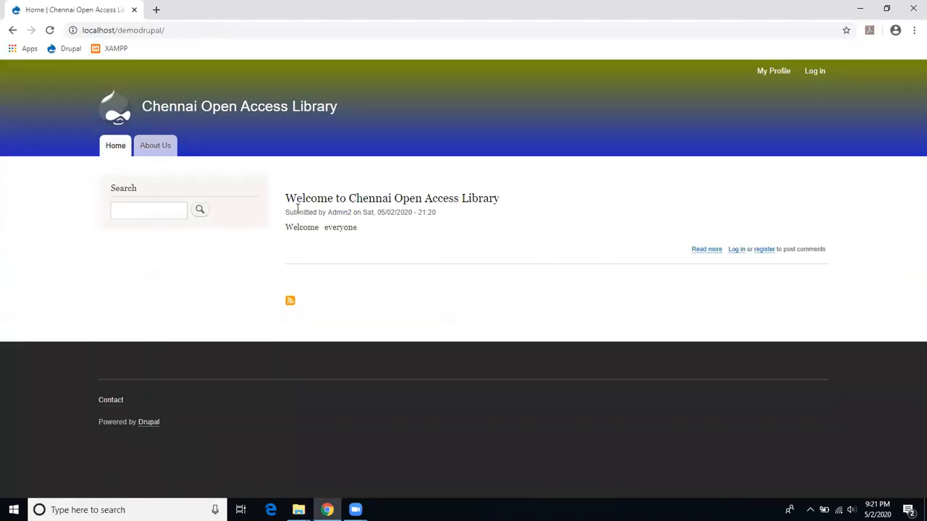
left_click(124, 145)
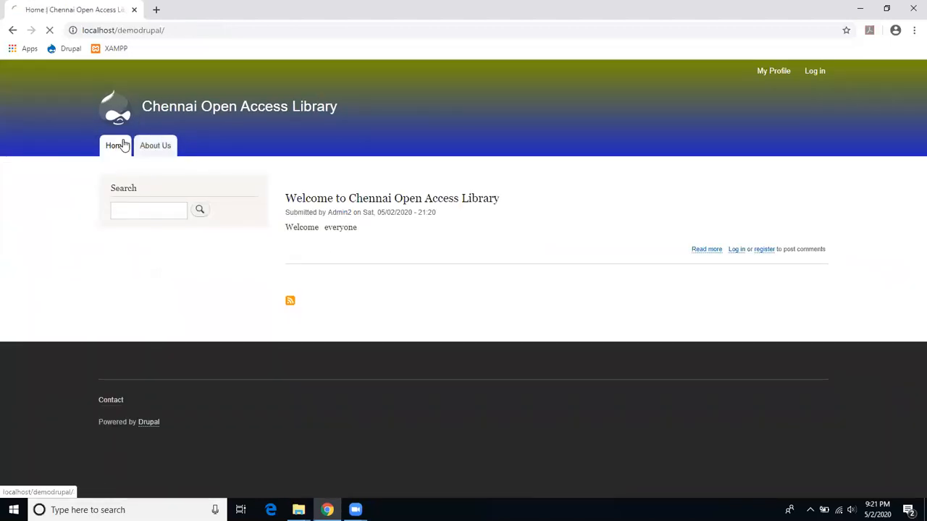
left_click(114, 154)
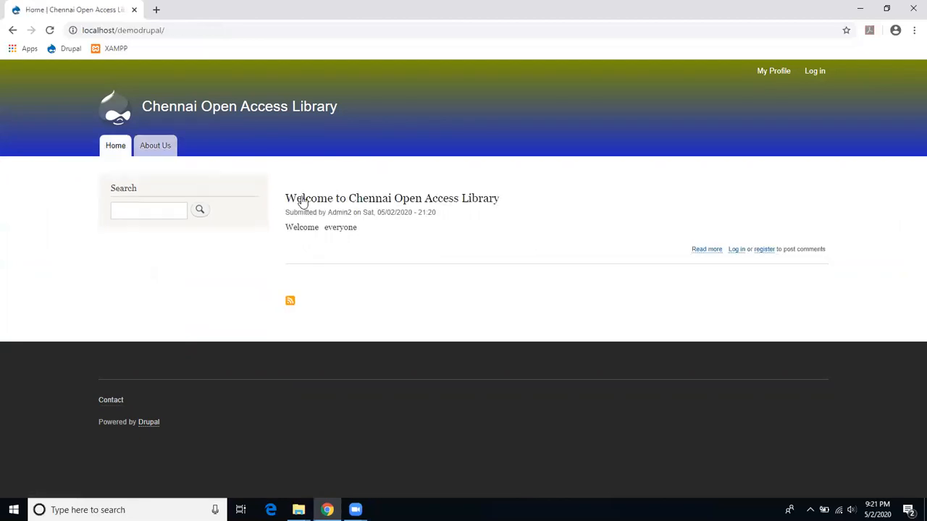
left_click(368, 206)
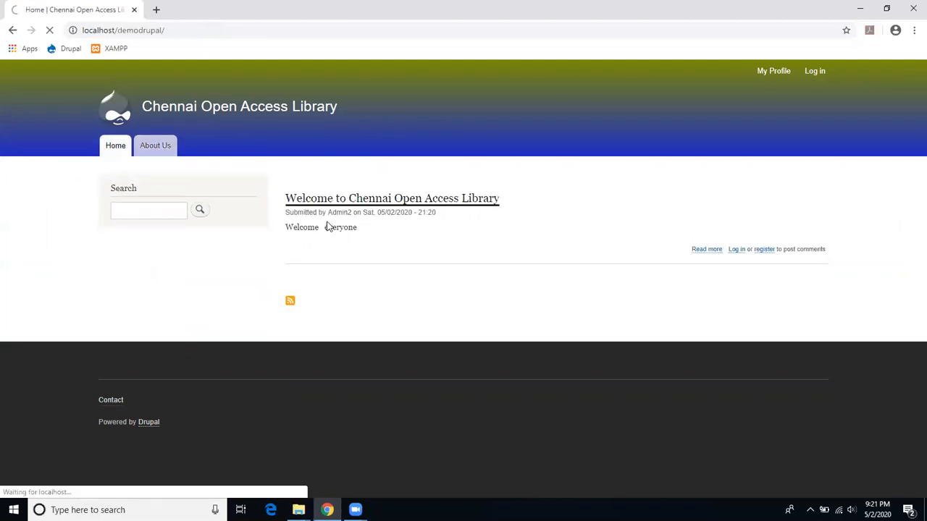